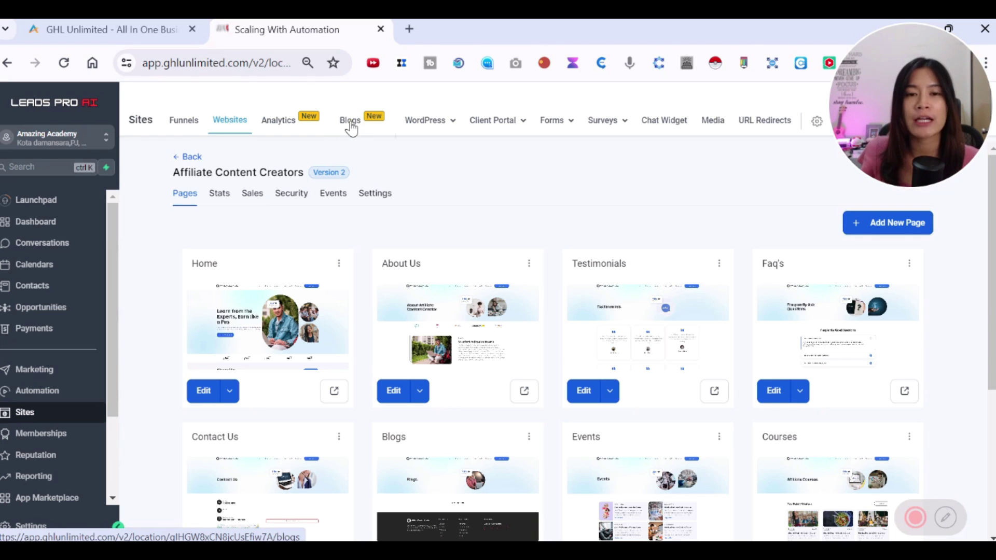
Step: Start a new blog site in the Blogs area and title it "Junelow.co blogpost"
click(352, 125)
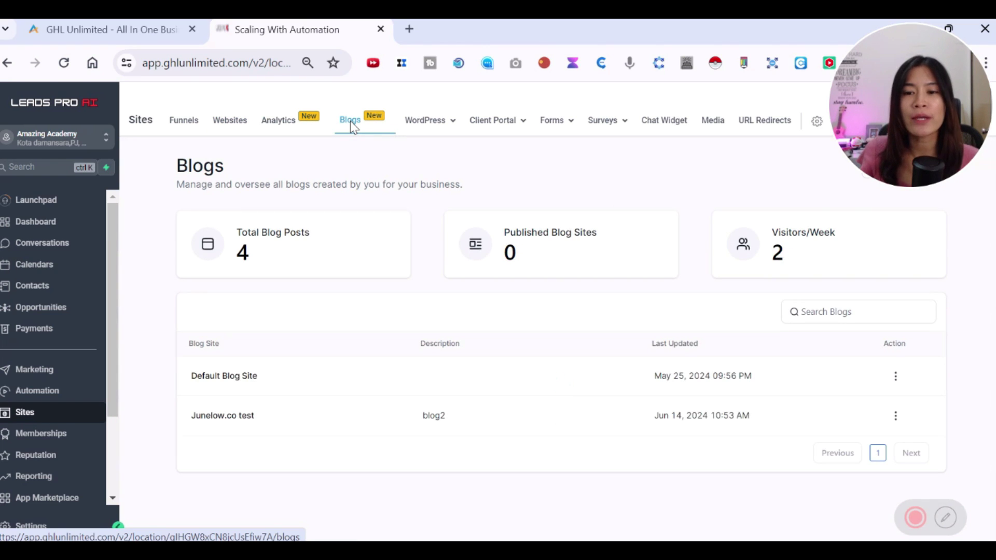
drag(859, 83, 72, 120)
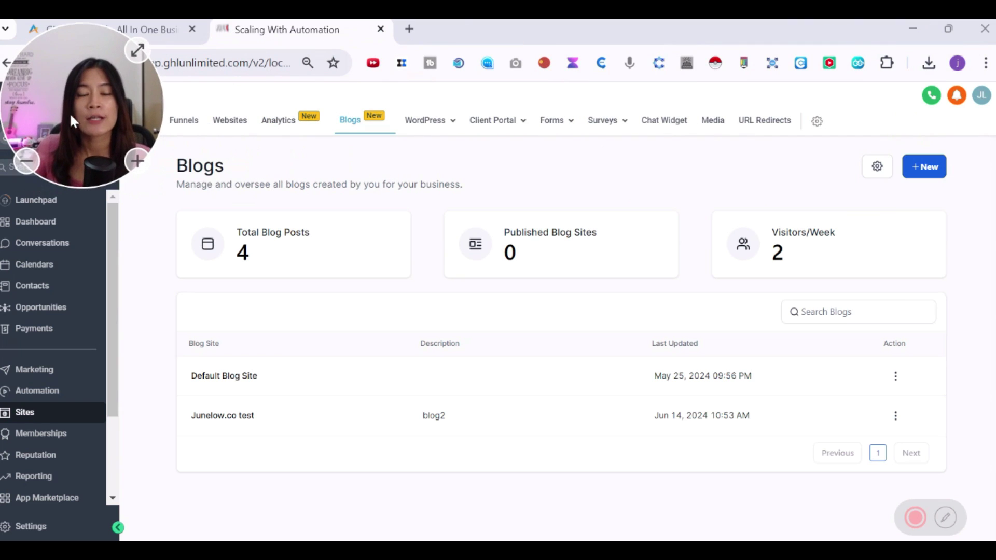
click(924, 169)
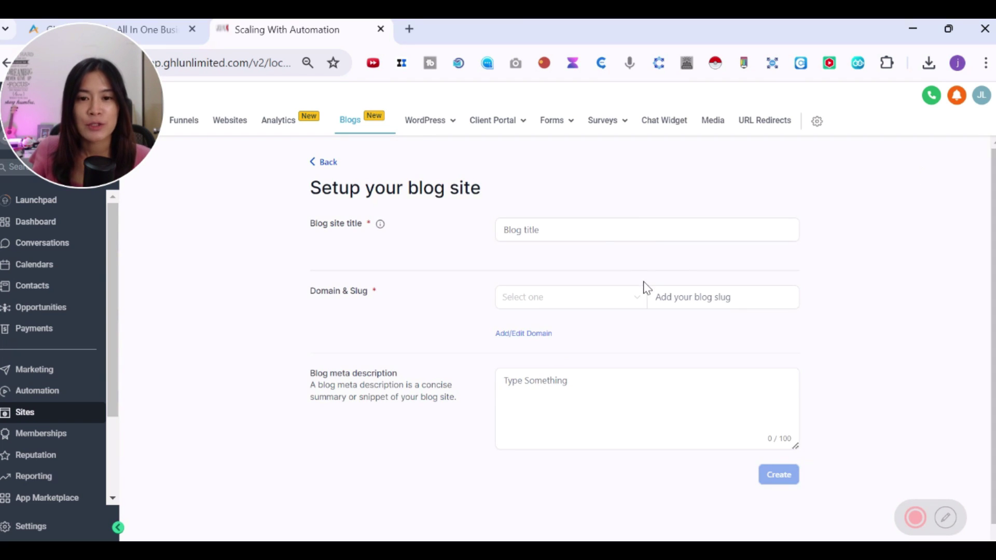
click(592, 228)
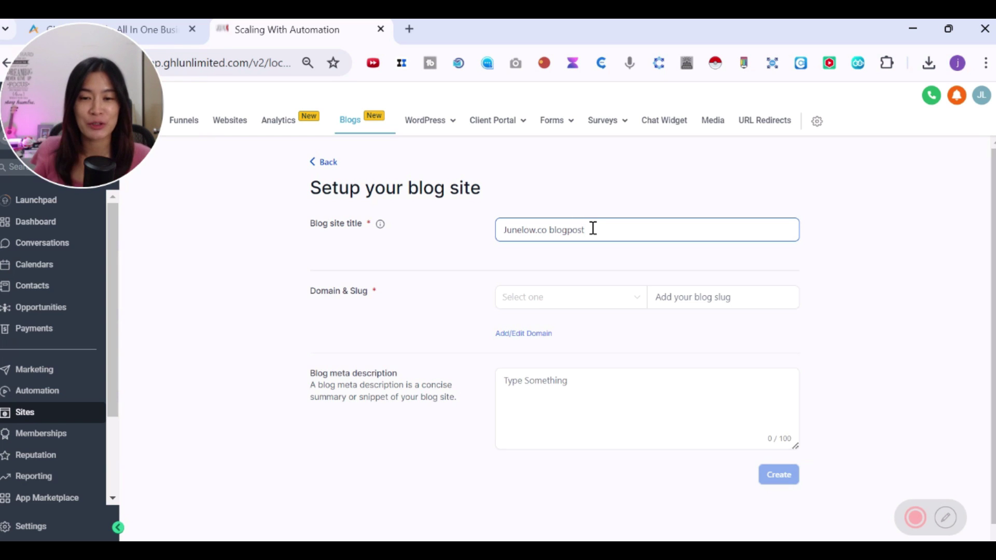
drag(548, 234, 496, 234)
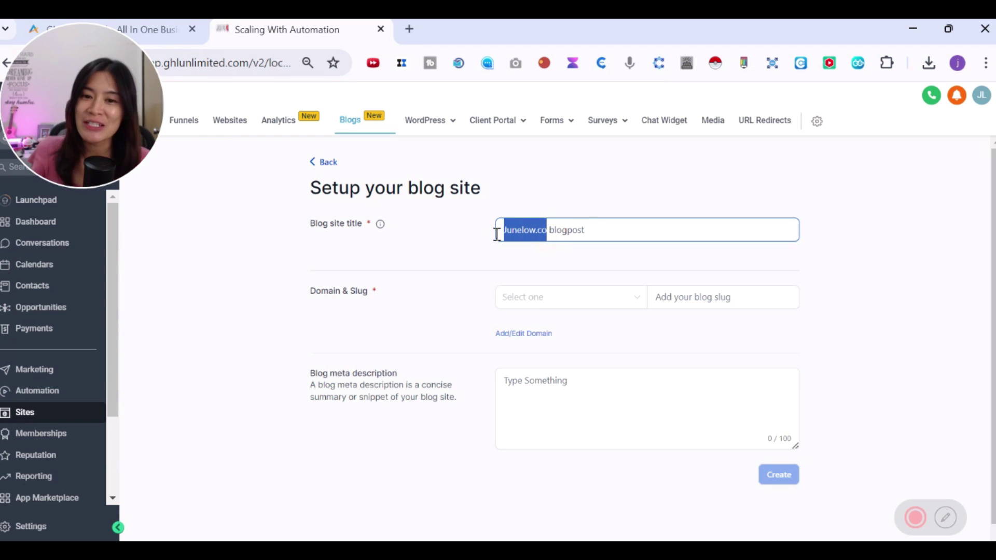
Step: Set the blog site's domain to junelow.net with the slug "blogtest2"
click(529, 303)
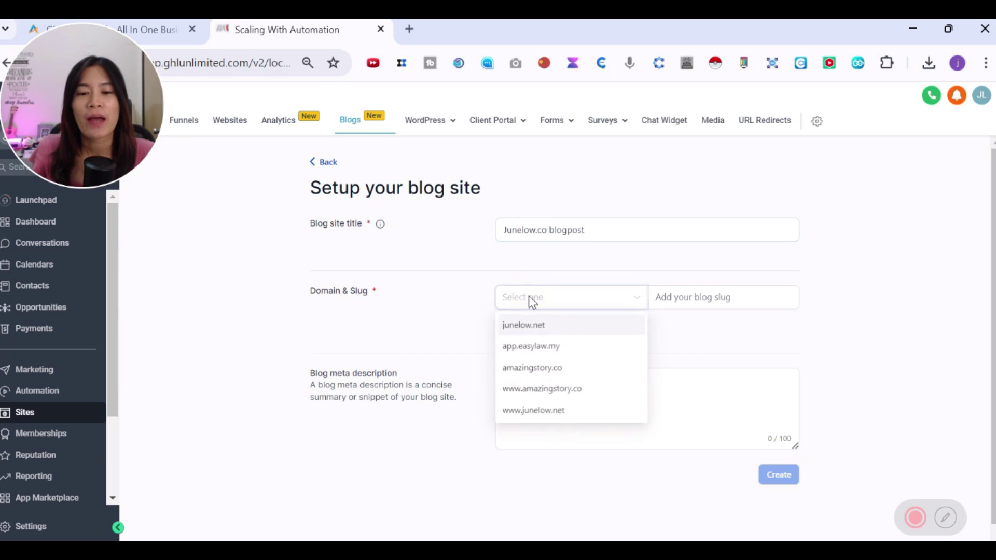
click(542, 296)
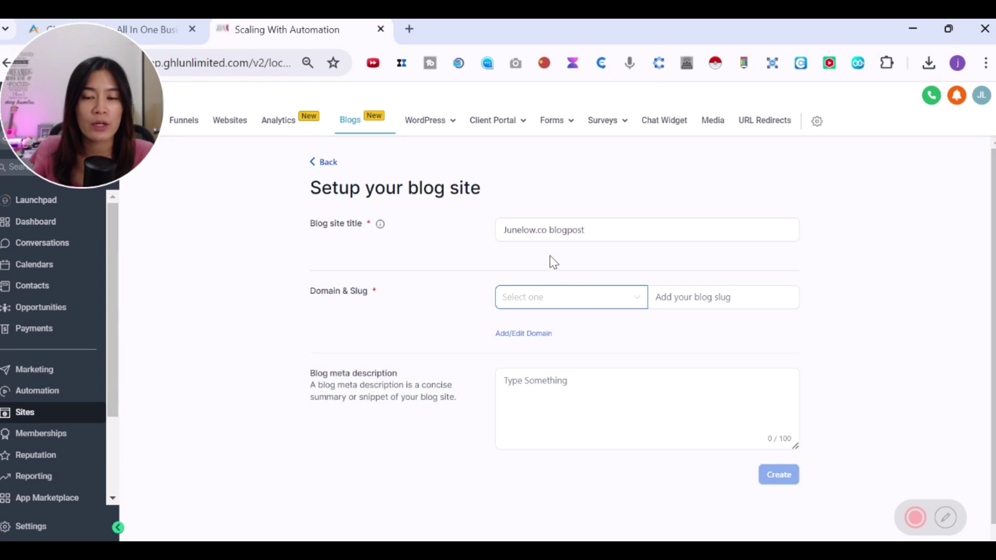
click(565, 302)
click(550, 326)
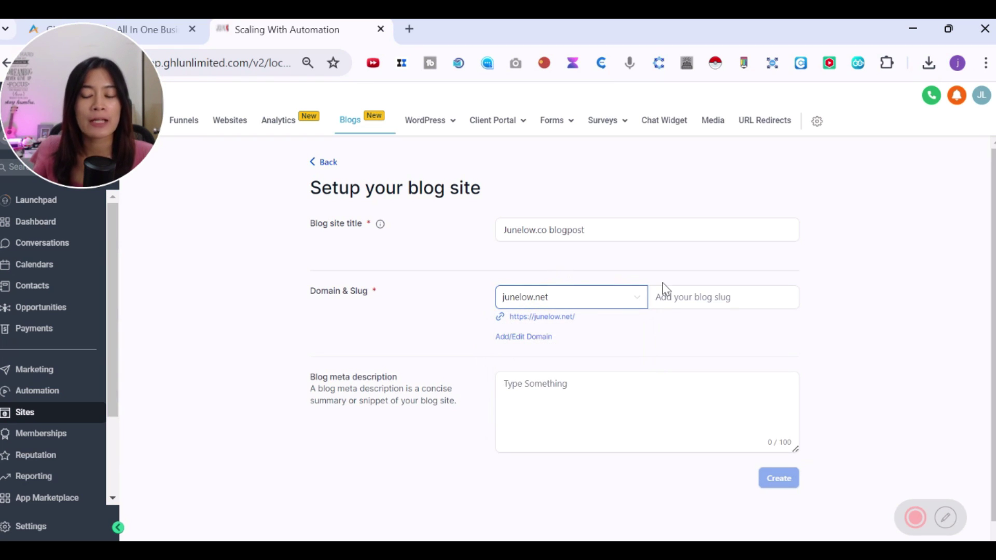
click(688, 297)
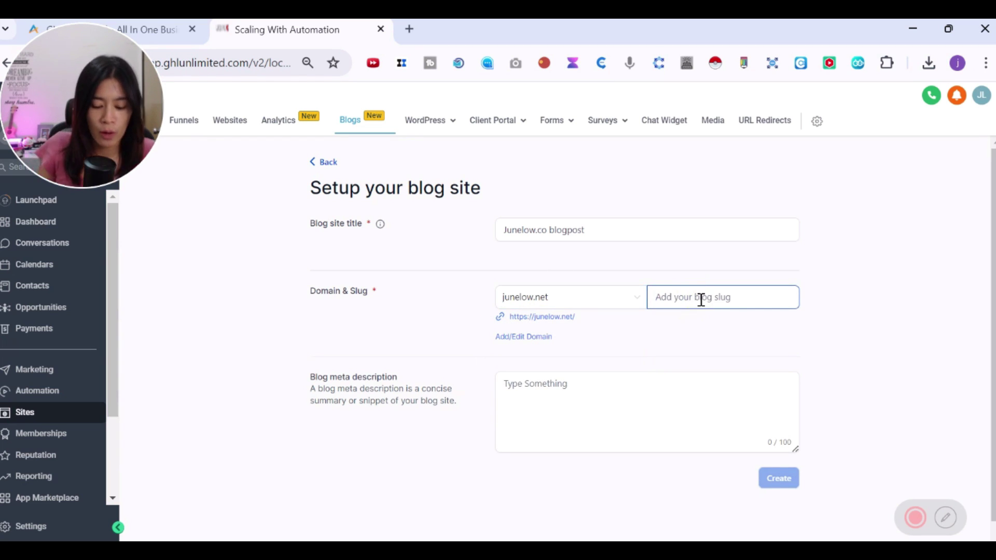
text(blogtest2)
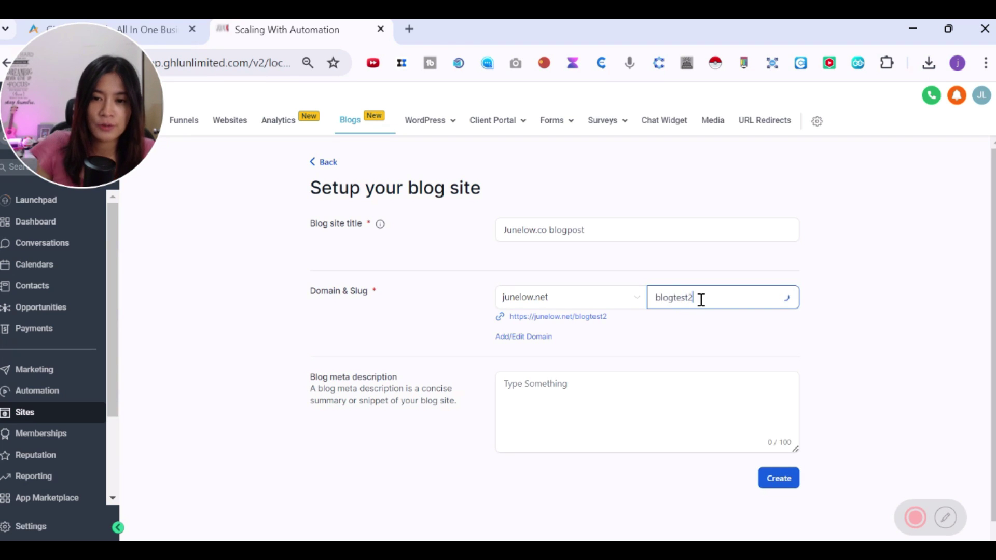
drag(701, 300, 669, 298)
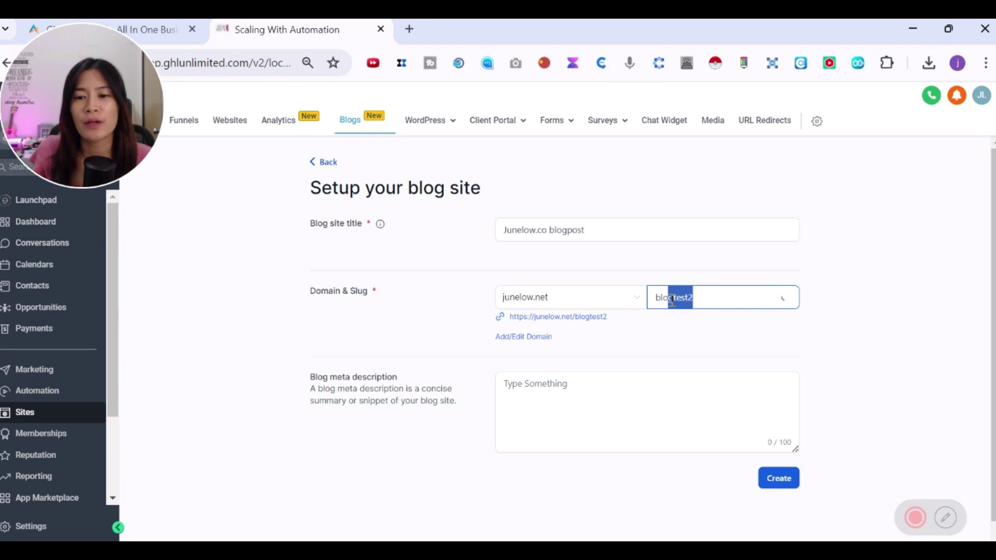
click(698, 299)
Step: Enter the meta description "put keywords here for ur GHL blog" and create the blog site
click(645, 427)
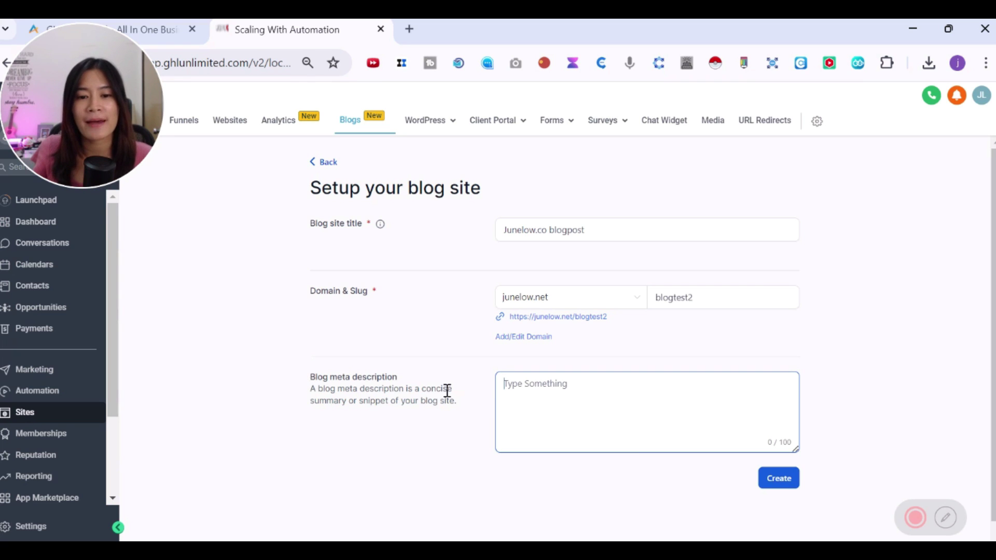
mouse_move(107, 166)
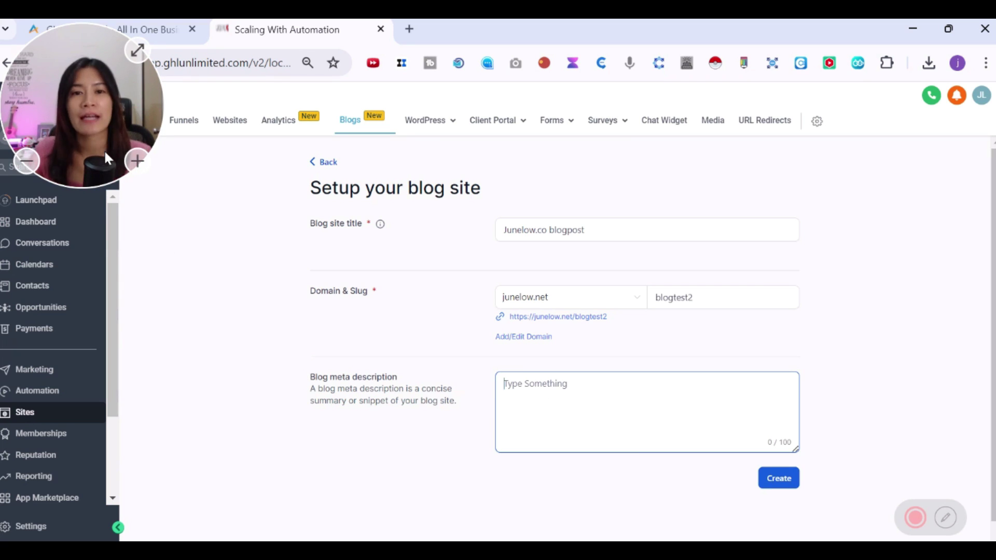
click(523, 386)
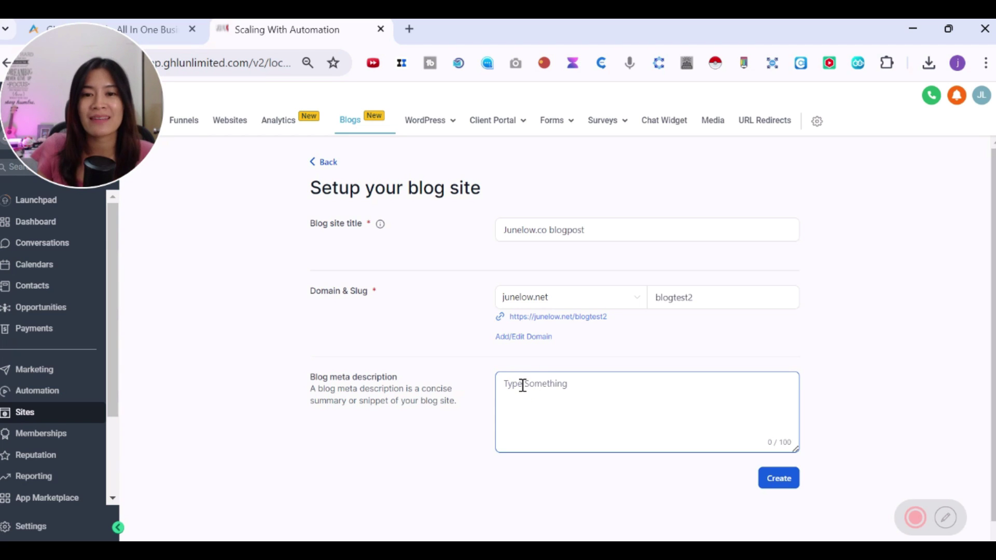
text(put )
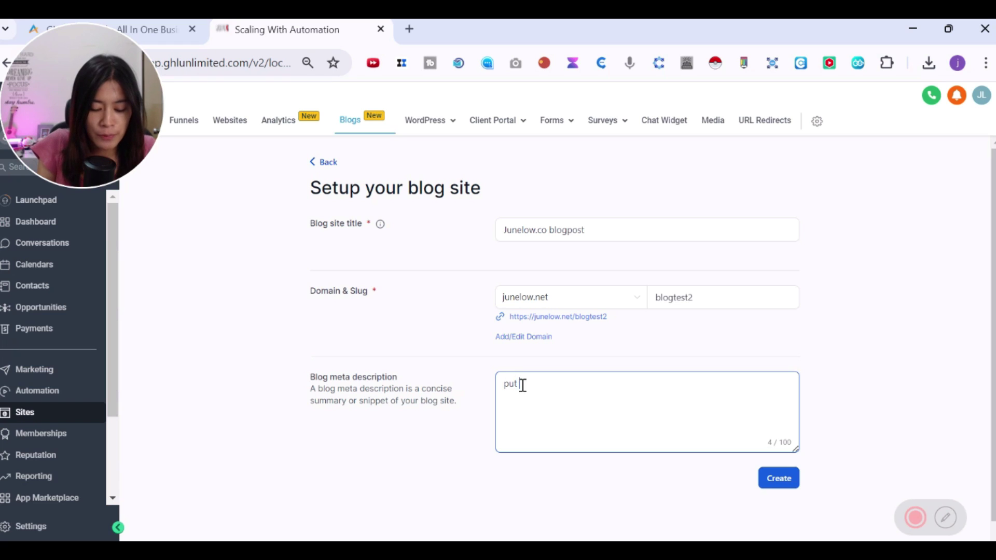
text(heywords here for u)
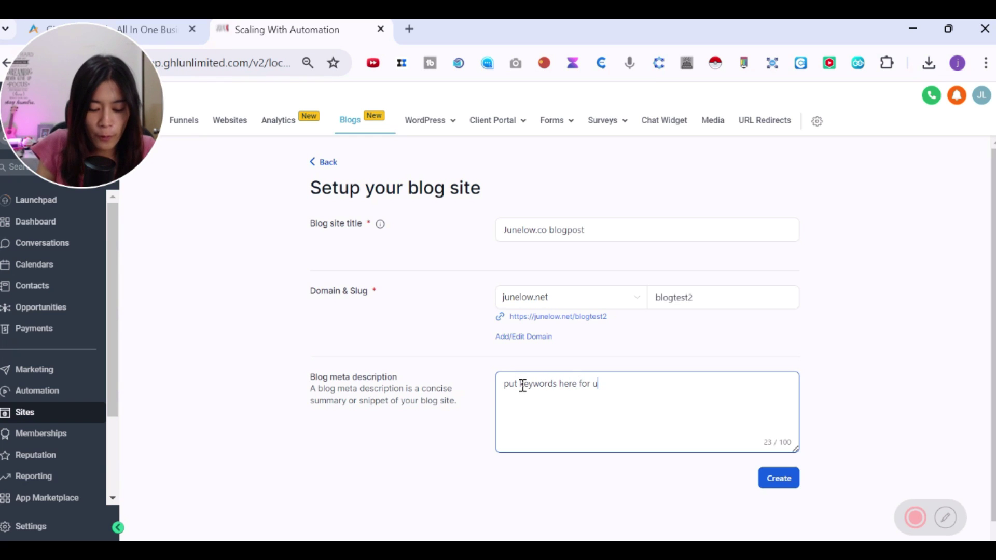
text(r GHL blog)
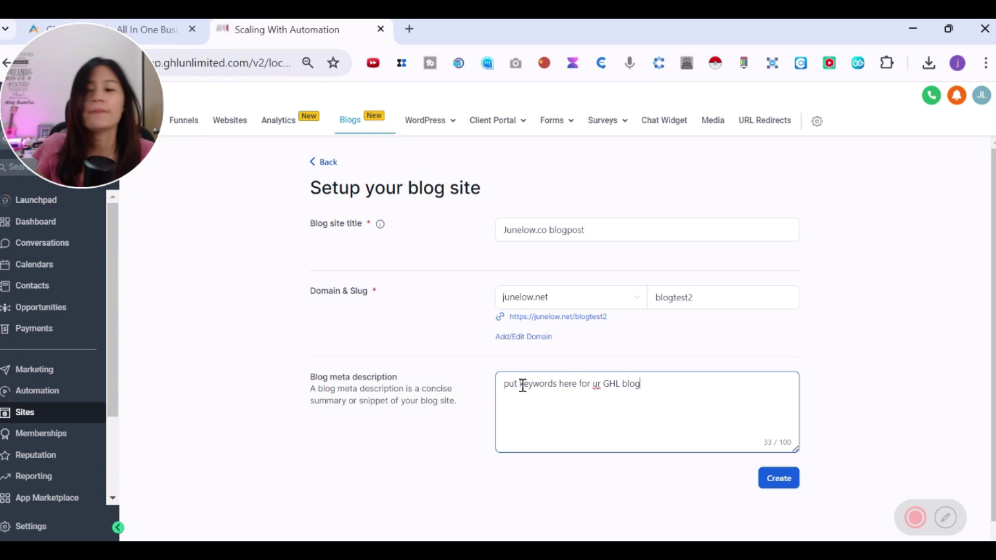
click(768, 482)
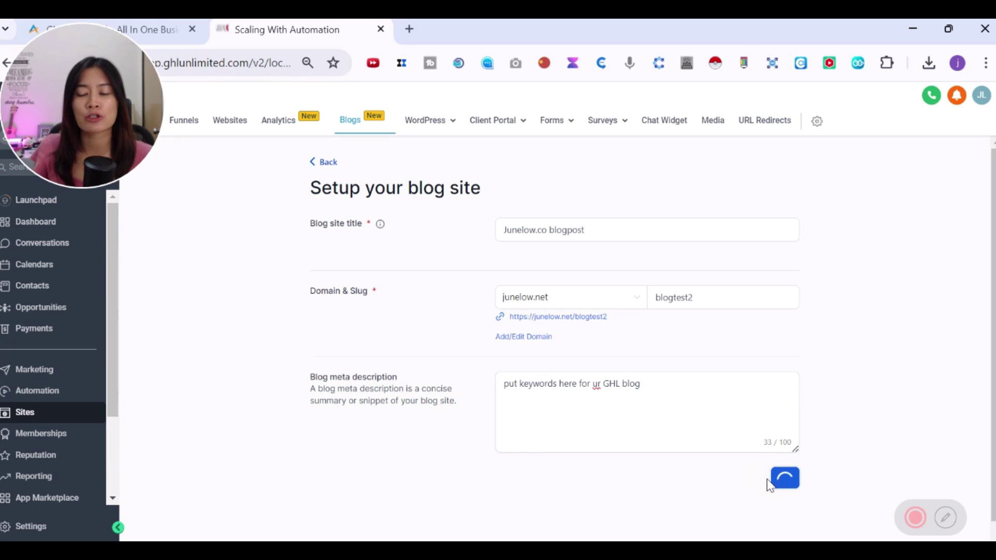
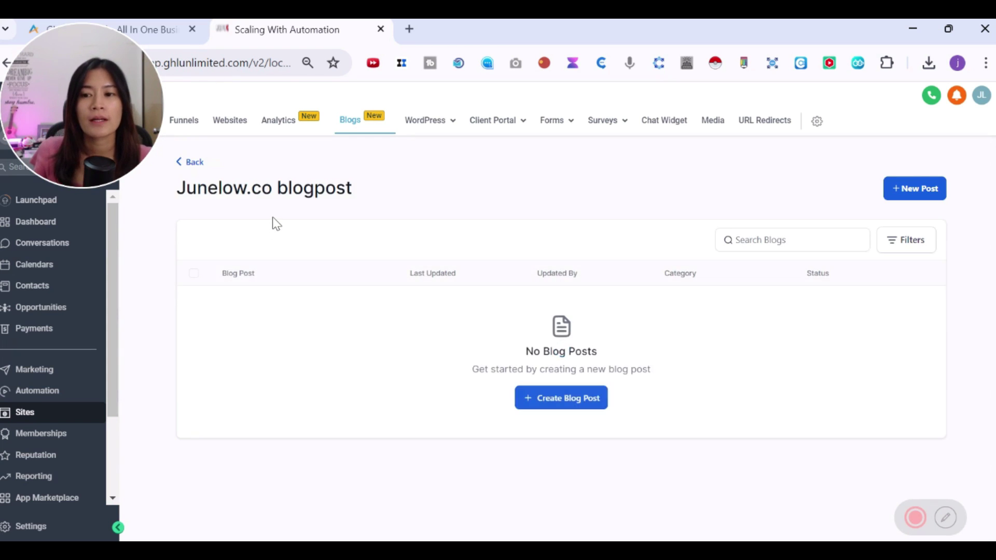
Step: Start a new post in the blog site and title it "How to create a blog in GHL"
drag(185, 188, 394, 201)
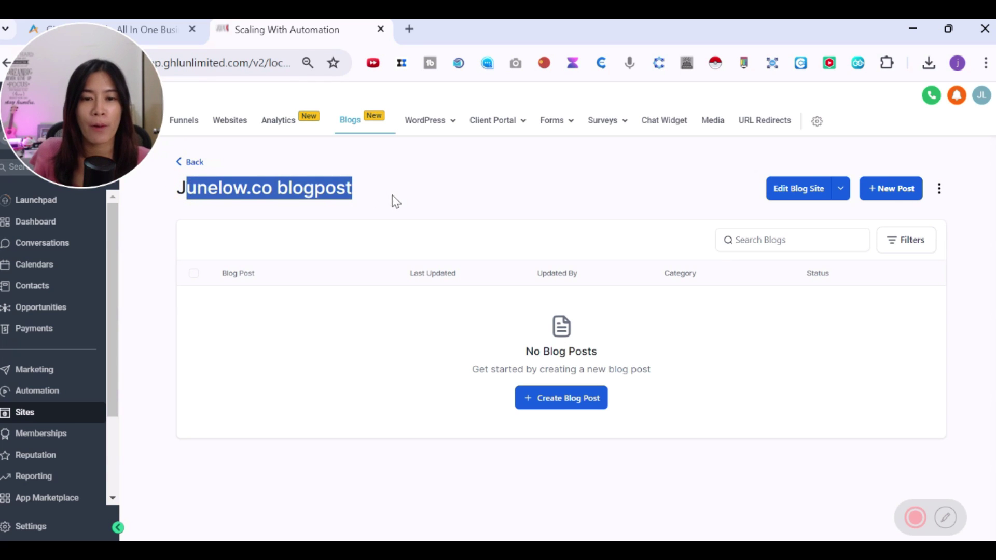
click(394, 201)
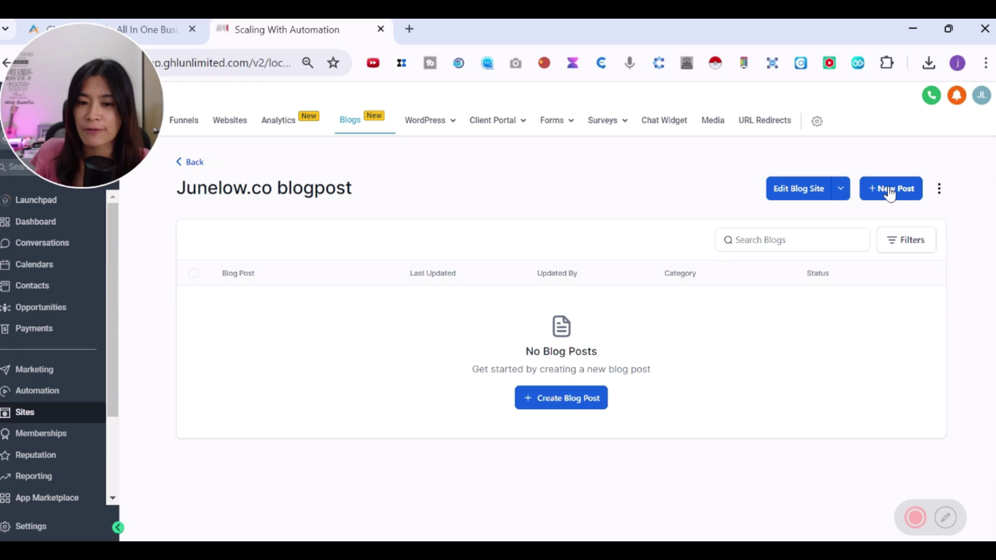
click(562, 407)
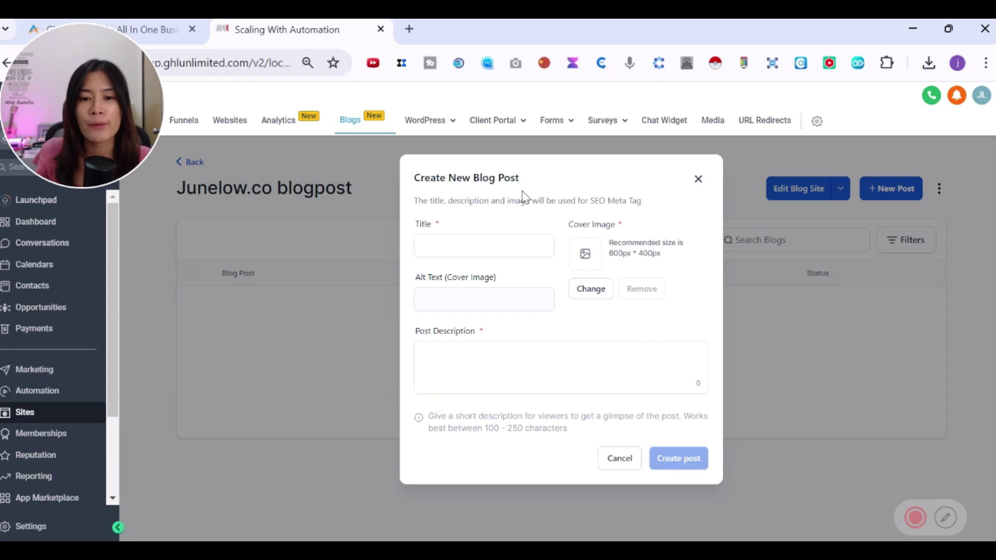
click(489, 241)
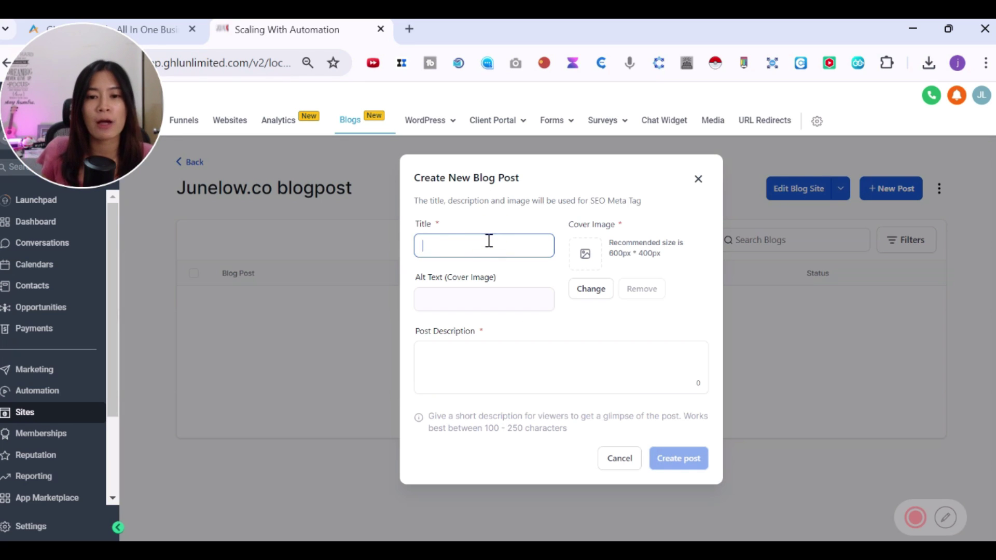
text(How to crea)
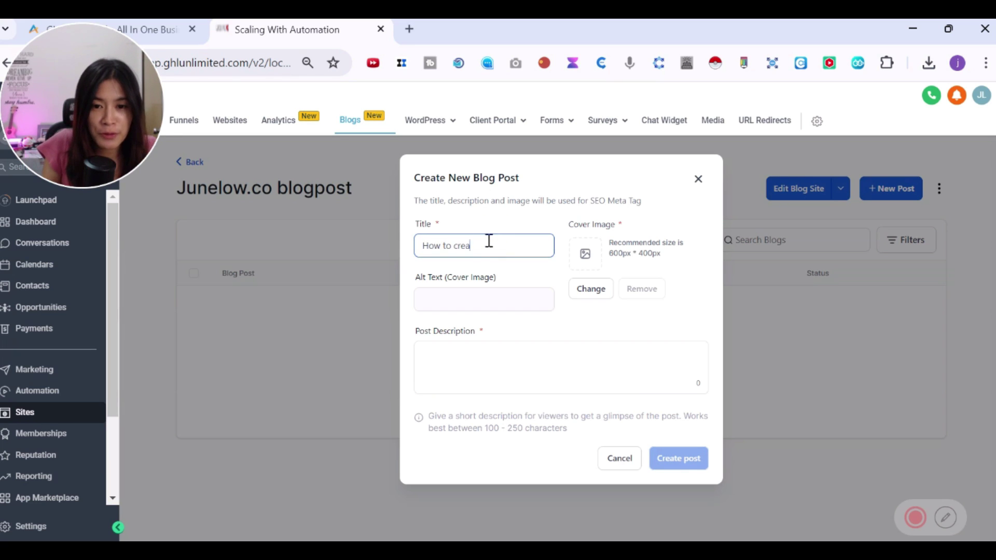
text(te a blog in GHL)
Step: Copy the post title into the post description
triple_click(488, 241)
key(ctrl+c)
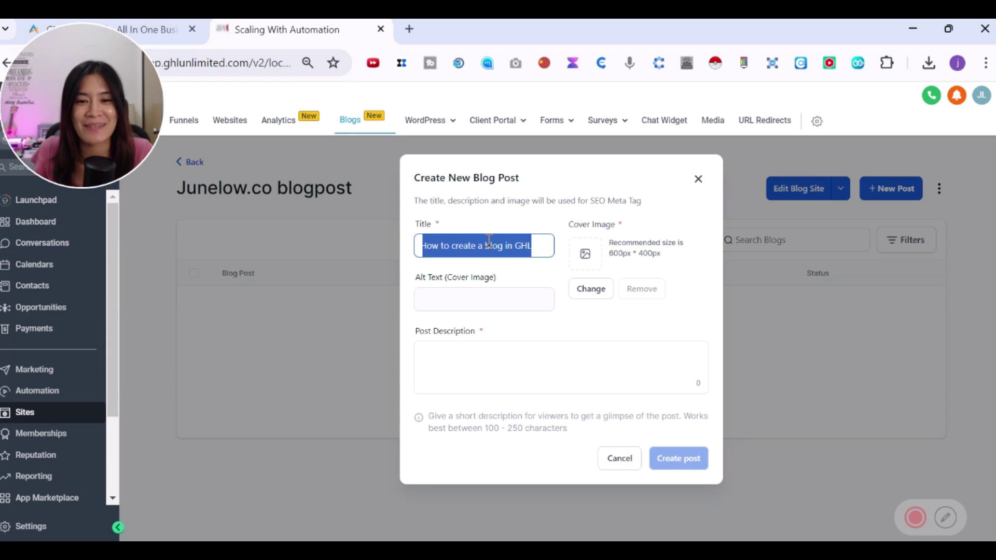
click(487, 303)
click(494, 359)
key(ctrl+v)
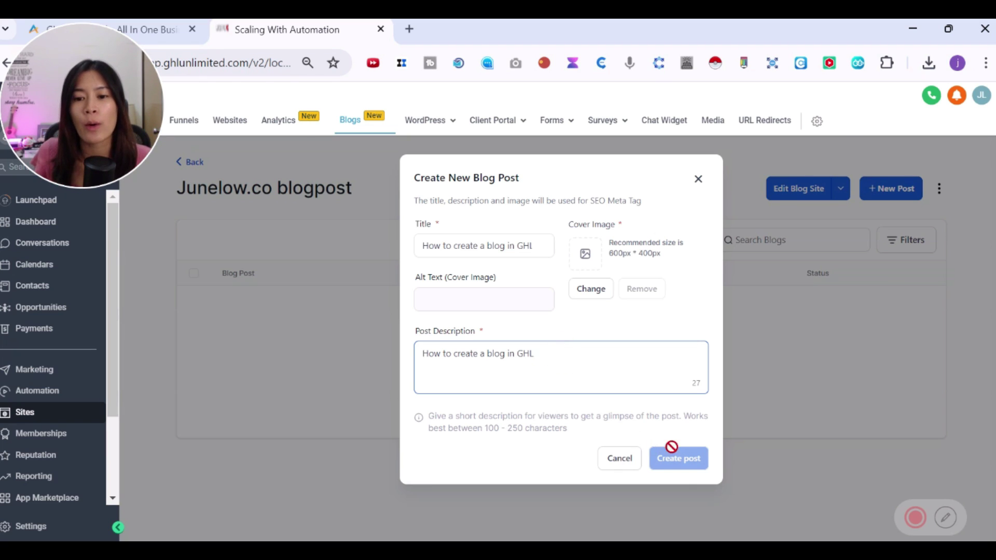
Step: Set the post's cover image to a picture from the ChatGPT Course media folder
click(590, 290)
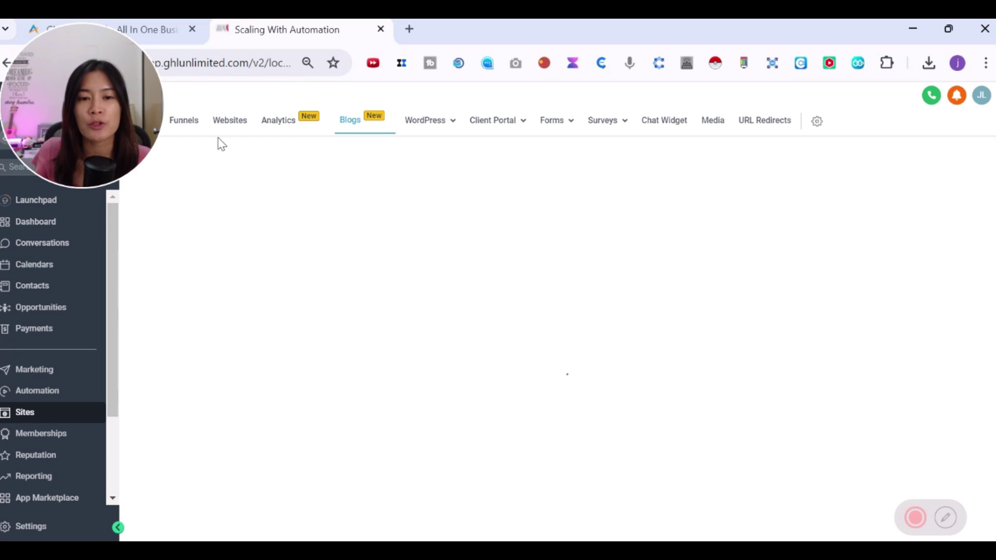
click(328, 262)
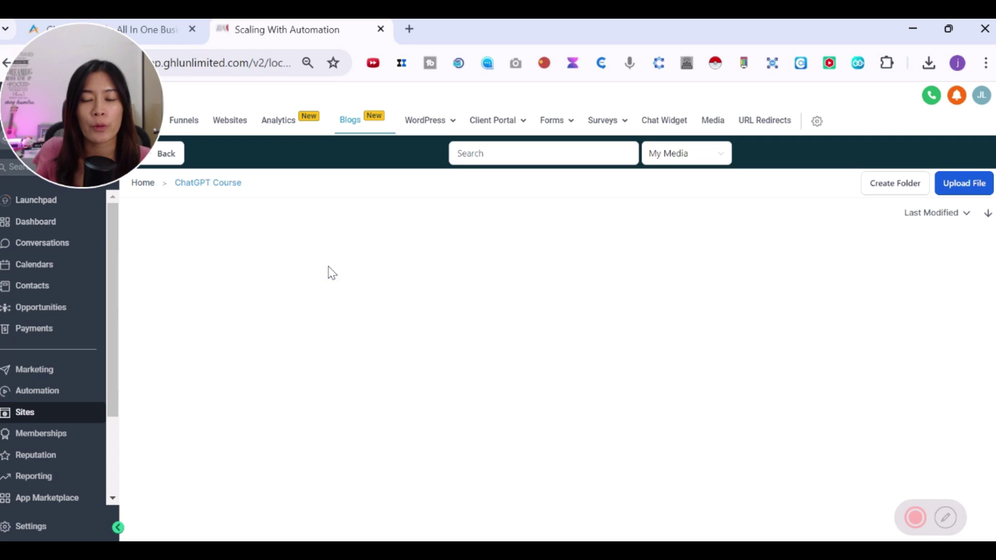
click(324, 307)
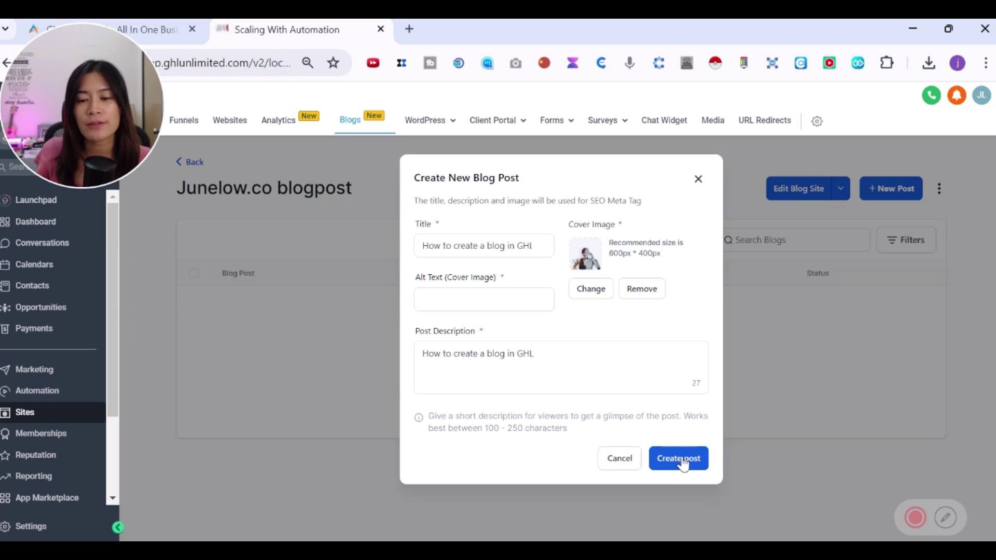
Step: Set the cover image's alt text to "chatgpt" and create the post
click(682, 462)
click(464, 302)
text(chatgpt)
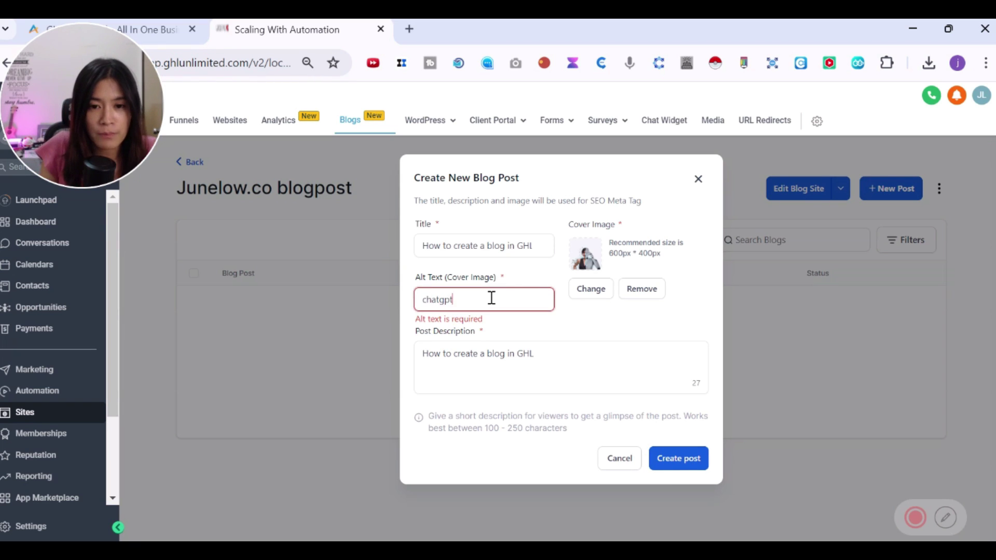
click(678, 463)
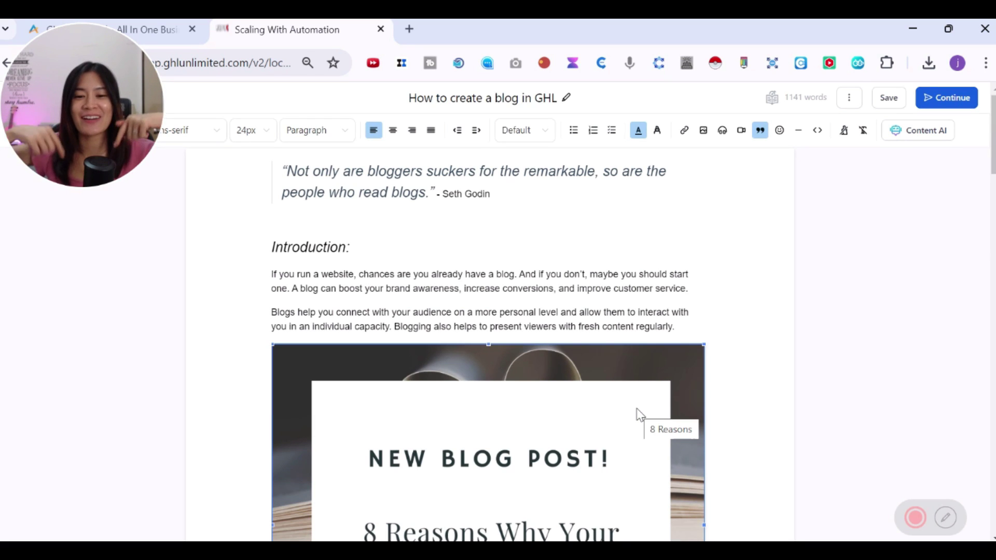
Step: Insert the sample text "dsfdsfdsfdsf" directly after "bloggers" in the post's opening quote
drag(86, 101, 915, 448)
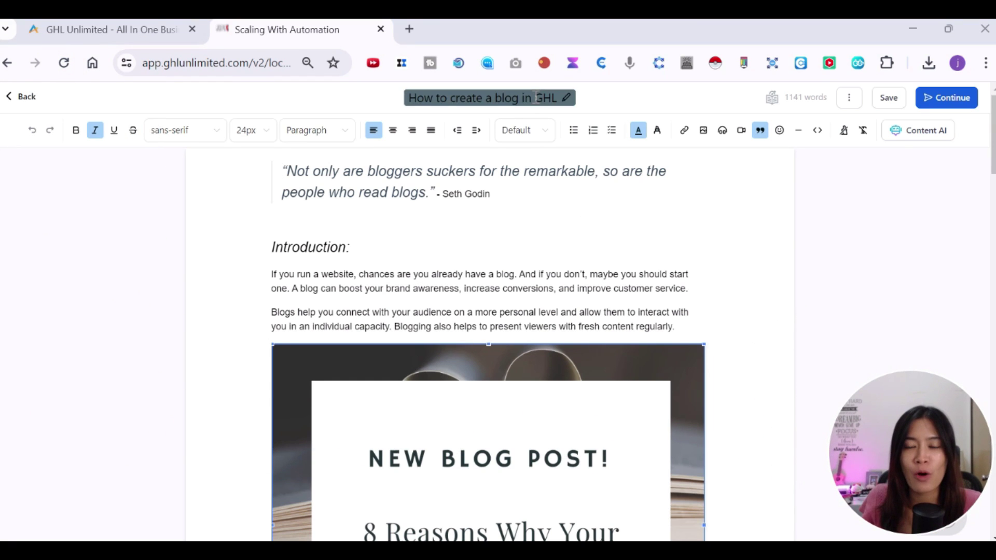
click(534, 98)
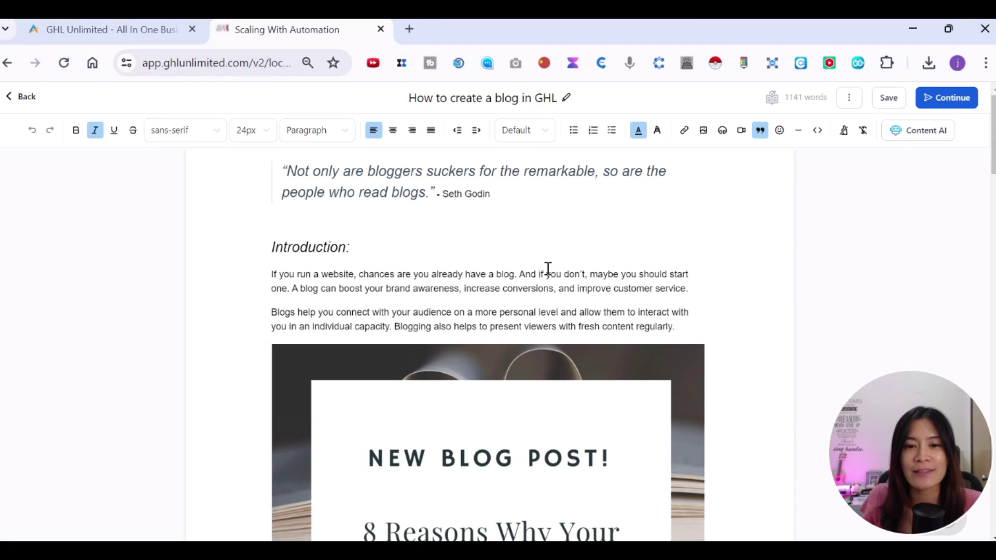
click(290, 172)
shift+click(492, 171)
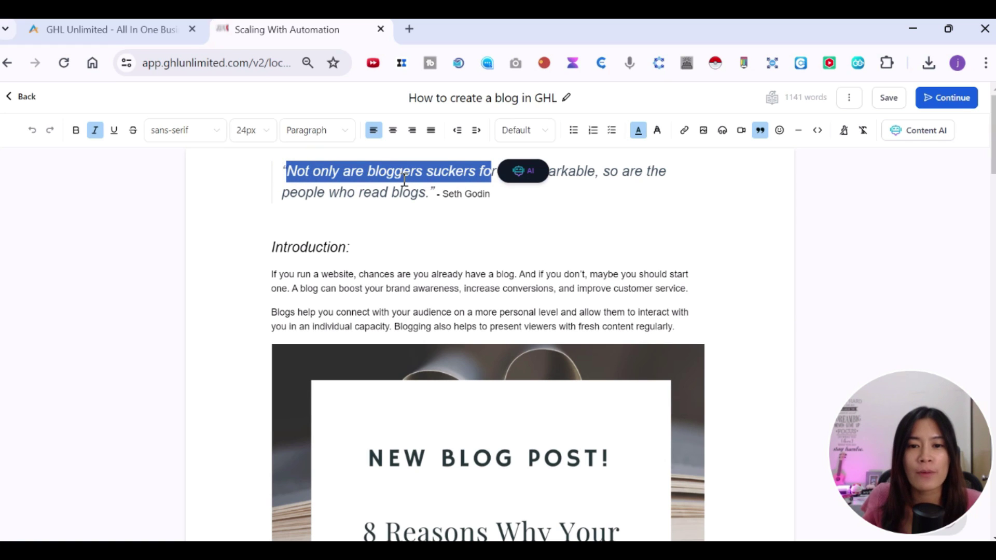
click(423, 176)
text(dsfdsfdsfdsf)
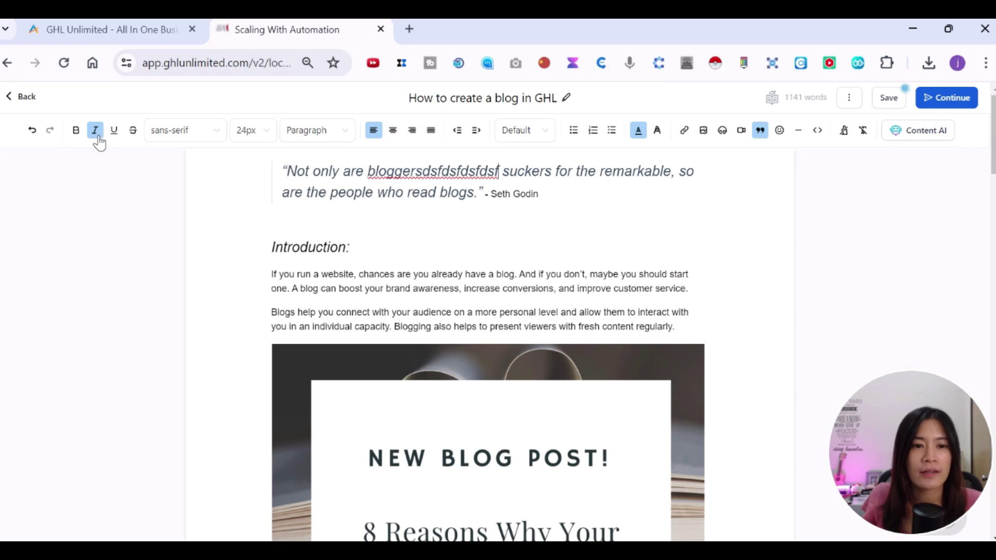
Step: Try centre and right alignment on the post's opening quote, and return it to left alignment
drag(676, 172, 442, 173)
click(393, 130)
click(412, 130)
click(373, 131)
click(530, 227)
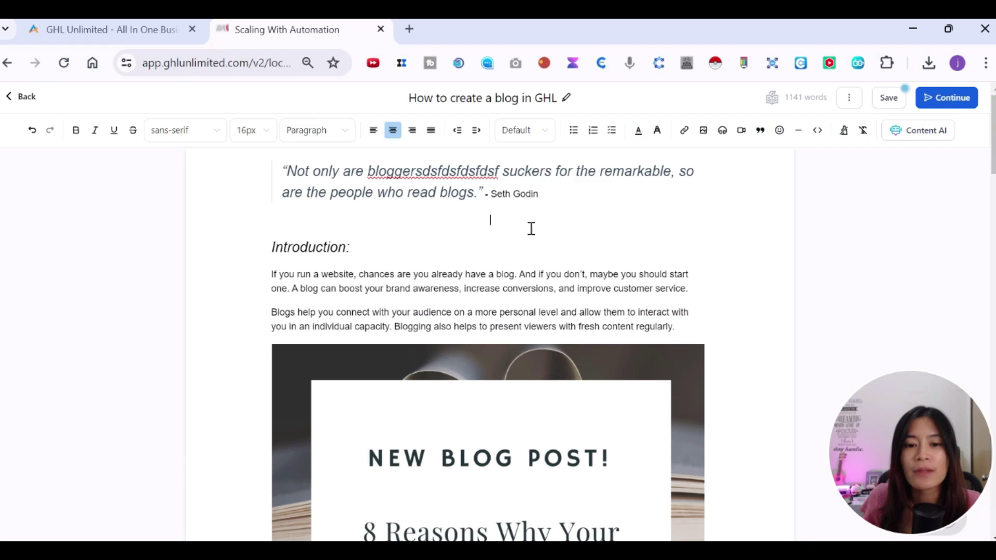
scroll(533, 334, down, 3)
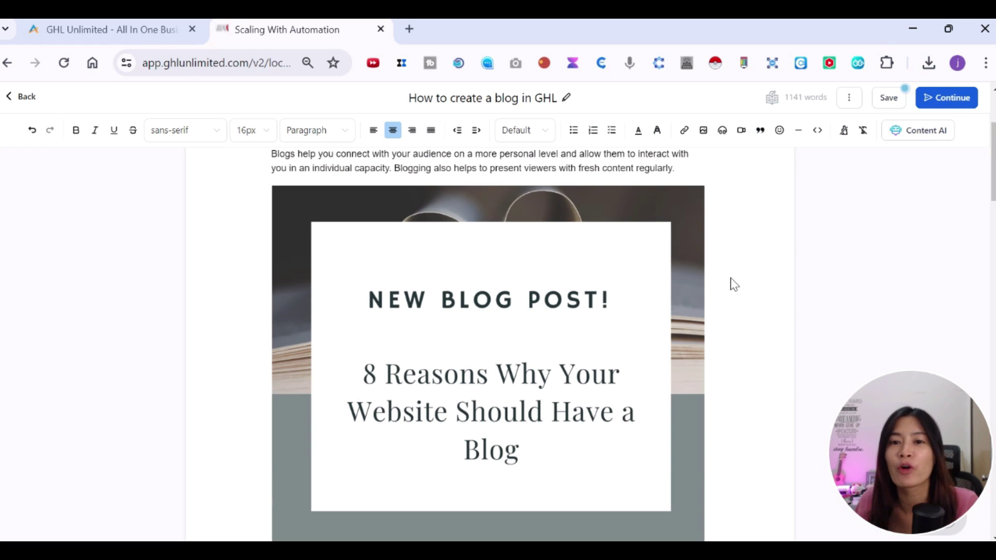
Step: Open the Content AI generator, choose Outline as the content type, and enter "GHL content AI" as the content title
click(928, 135)
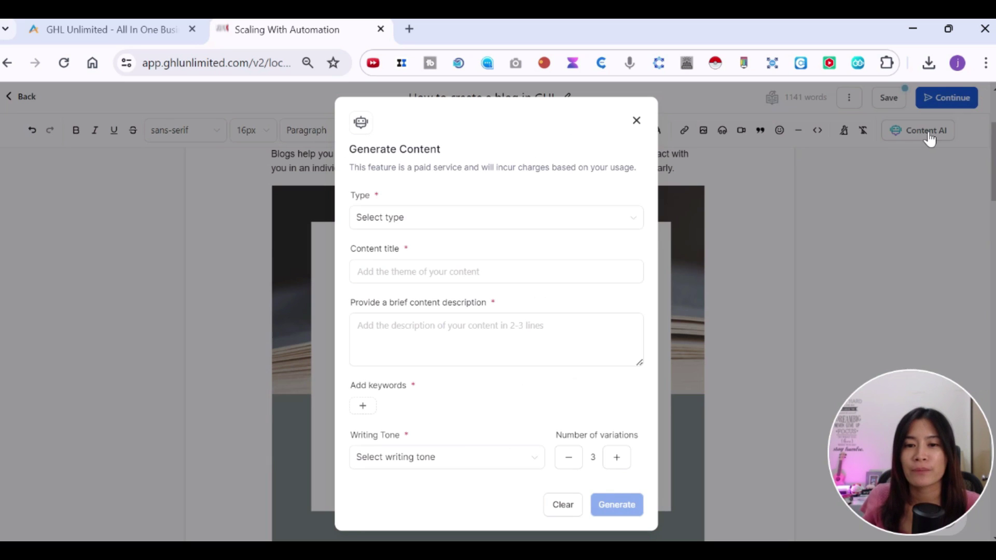
click(637, 122)
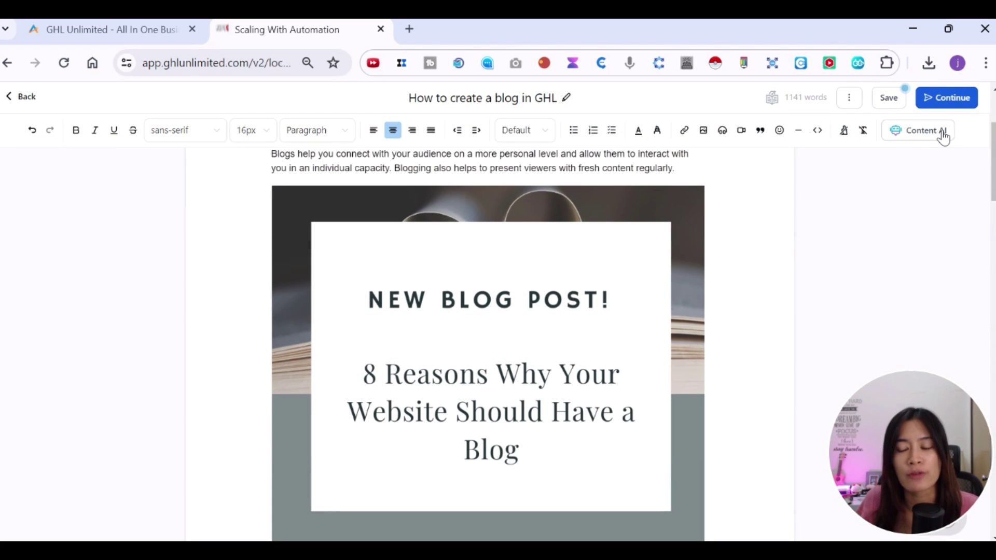
click(917, 136)
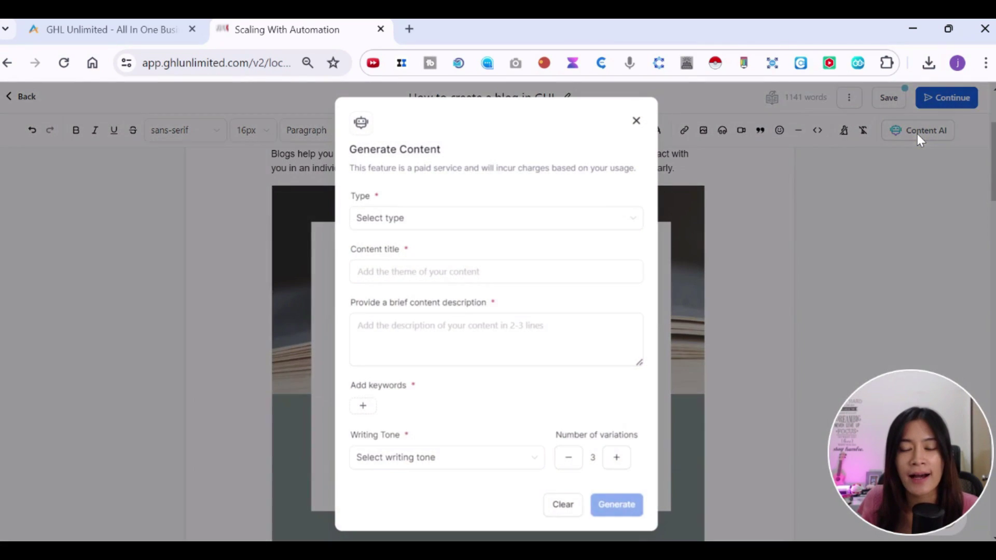
click(485, 222)
click(433, 267)
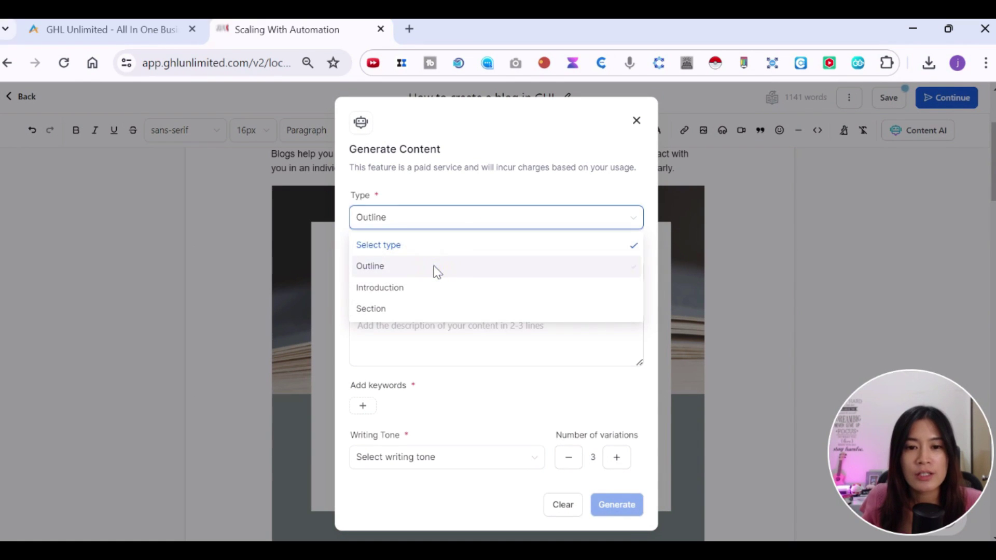
click(425, 271)
text(GHL)
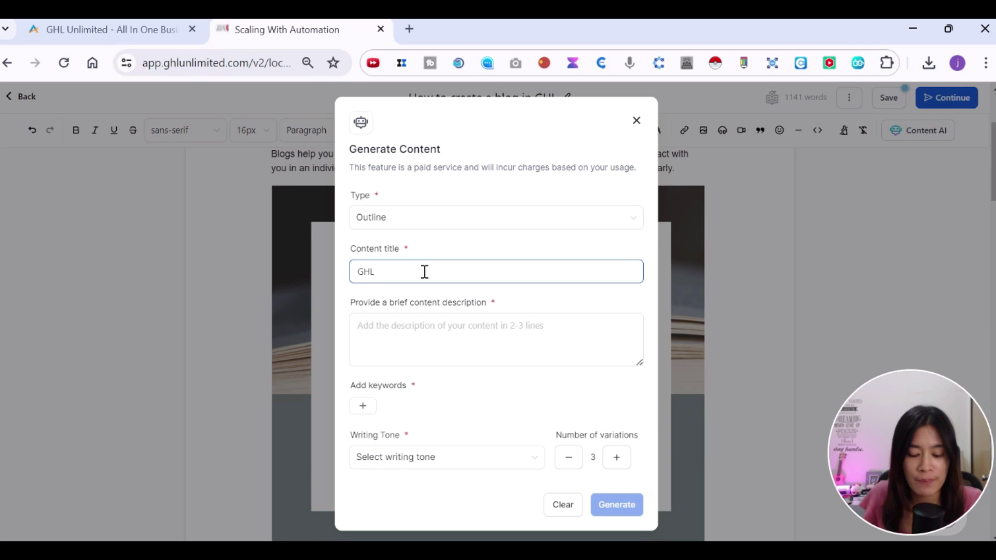
text(ontent AI)
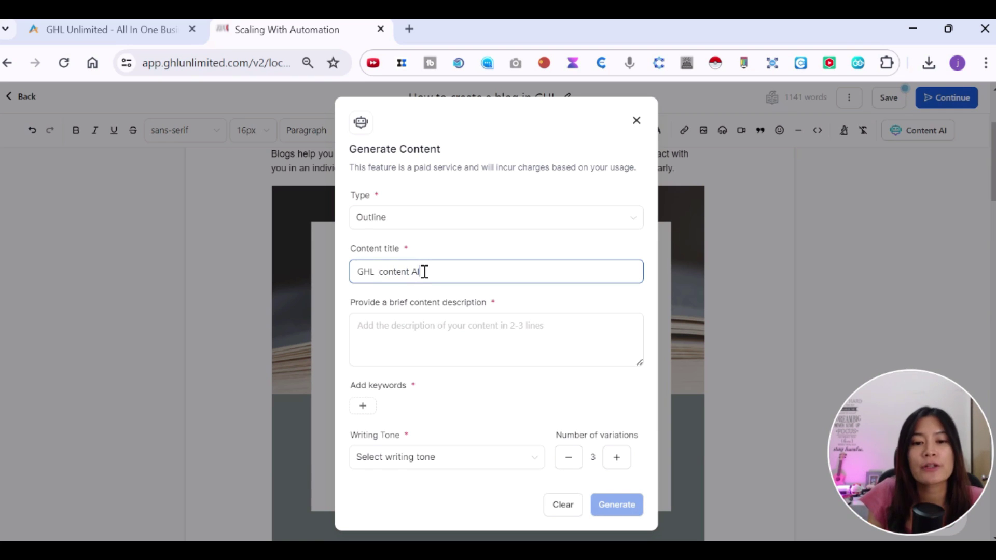
Step: Enter "is about how to use chatgpt to write a blog post" as the brief content description
click(424, 327)
text(dasdas)
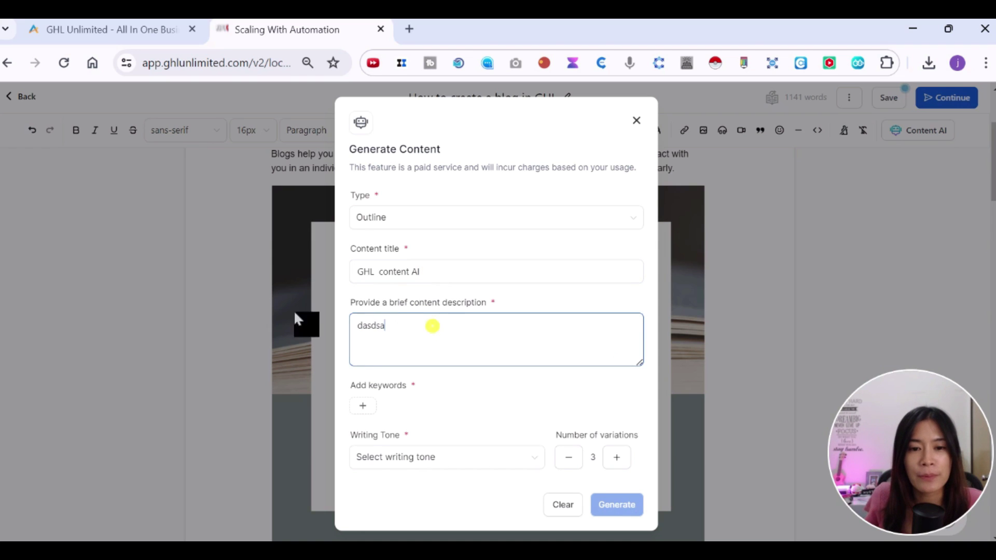
key(ctrl+a)
key(BackSpace)
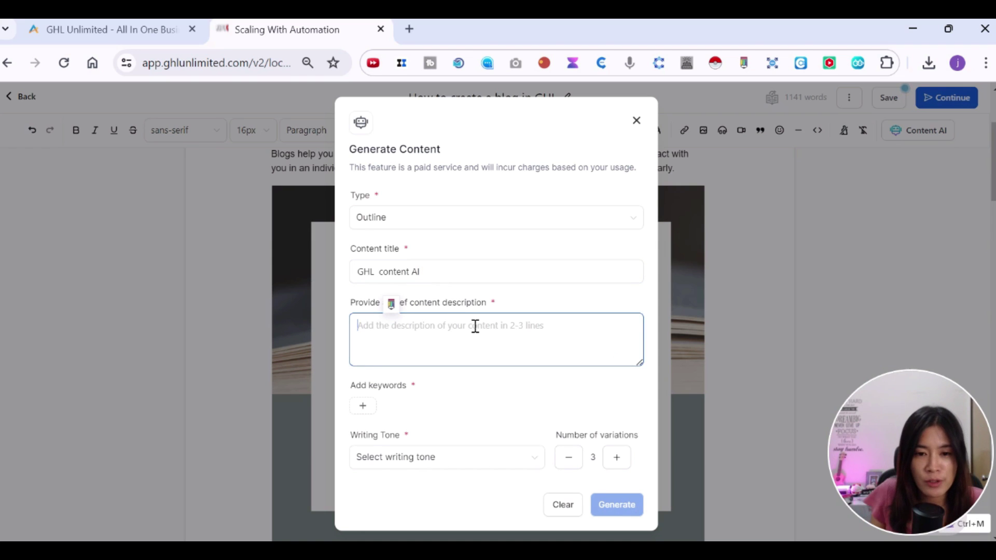
text(it about ho)
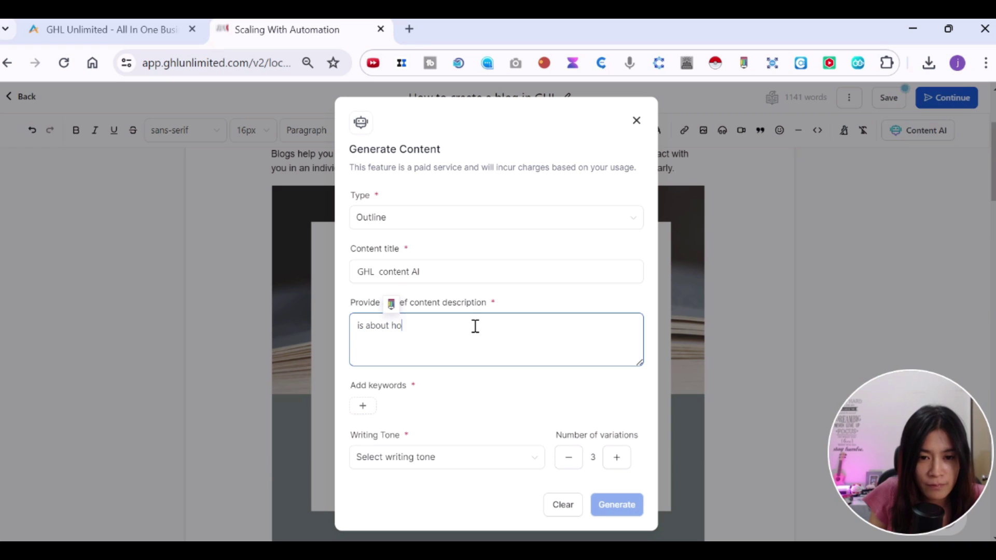
text(w to use chat)
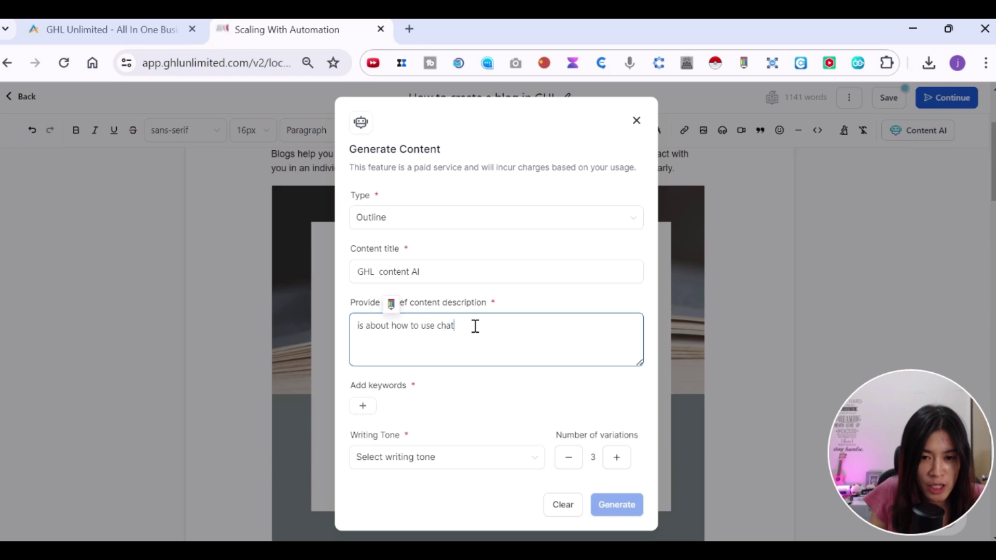
text(gpt to write a blog post)
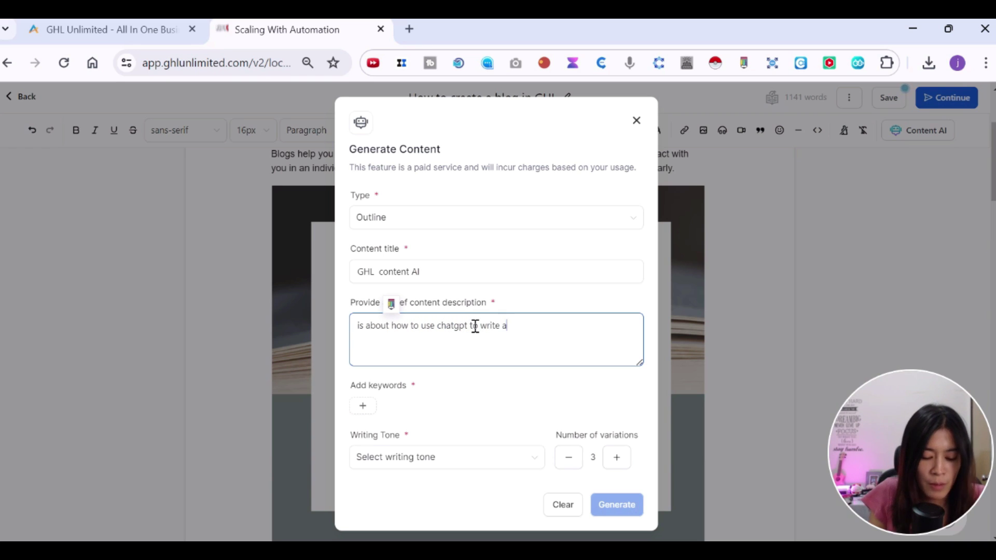
Step: Set the writing tone to Casual and add the keywords "chatgpt" and "write a blog using AI"
click(410, 460)
click(405, 347)
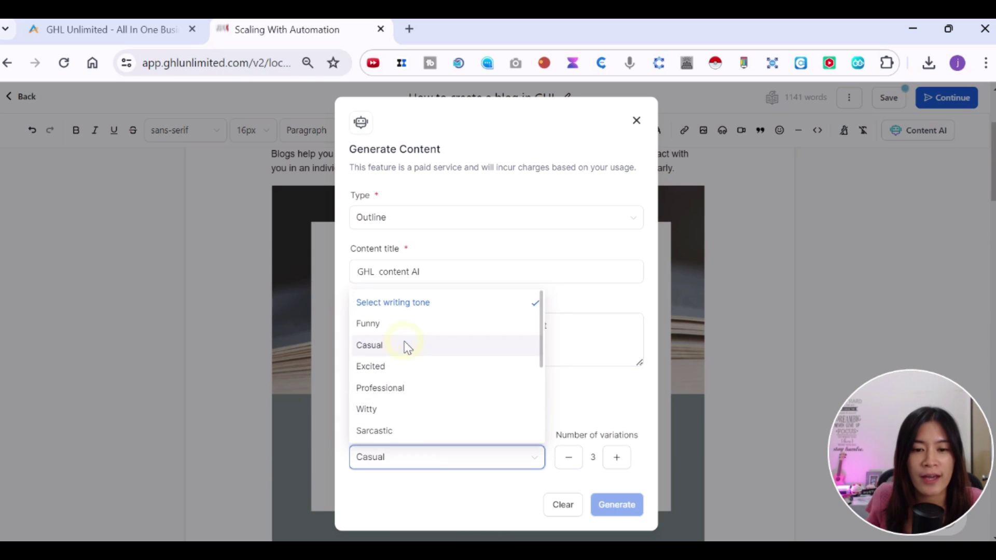
click(363, 410)
text(chatgpt)
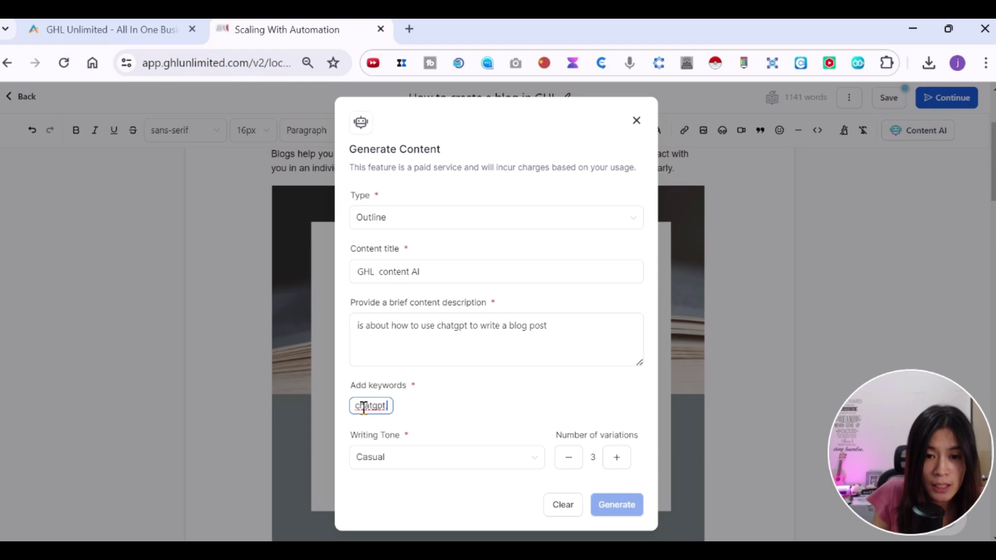
key(Return)
click(419, 410)
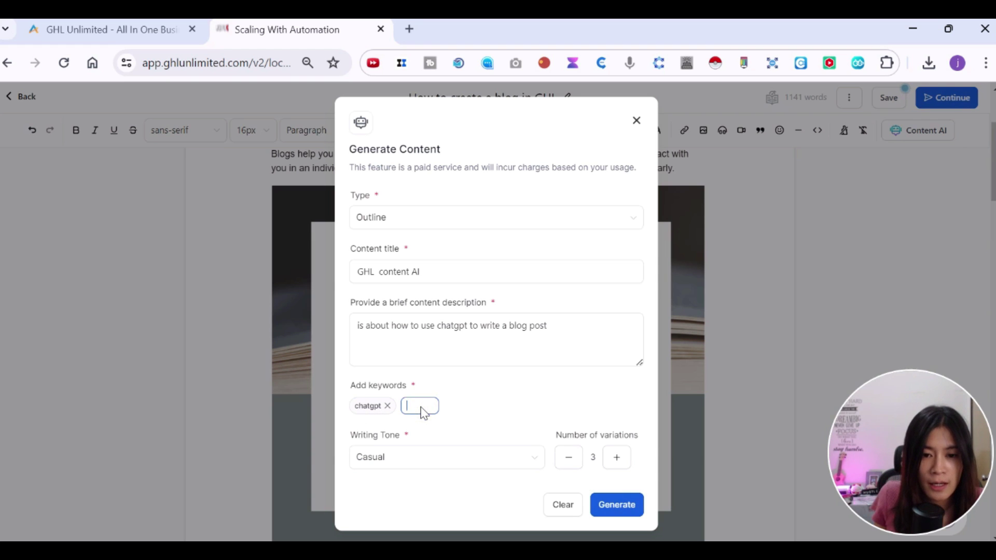
text(write a blog)
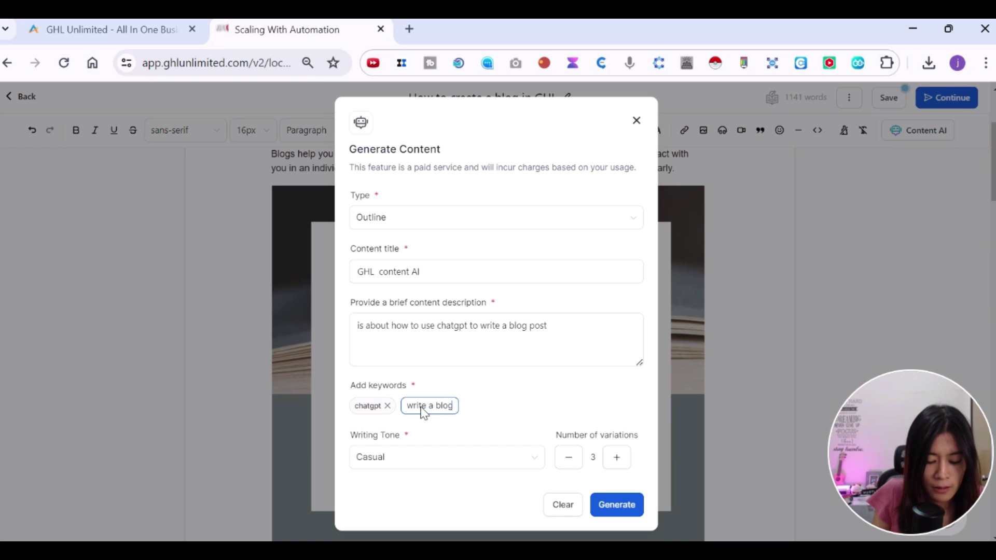
text( using AI)
click(546, 421)
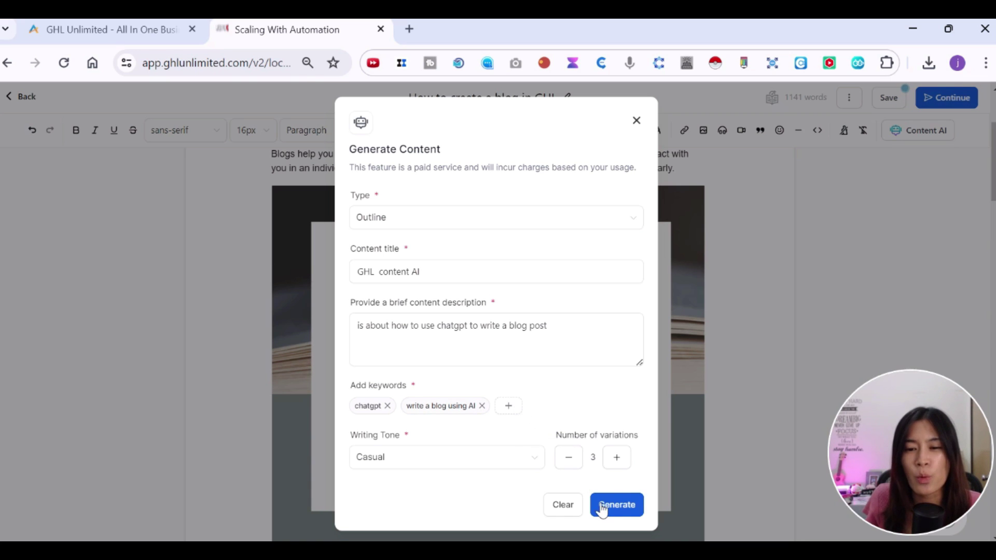
Step: Generate the content as a Section with 1 variation and Large length
click(453, 219)
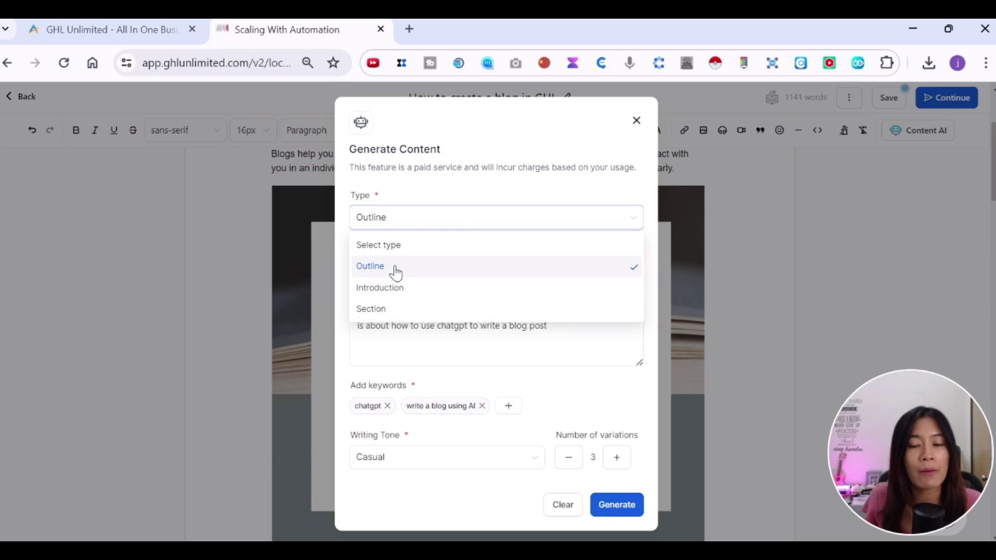
click(393, 309)
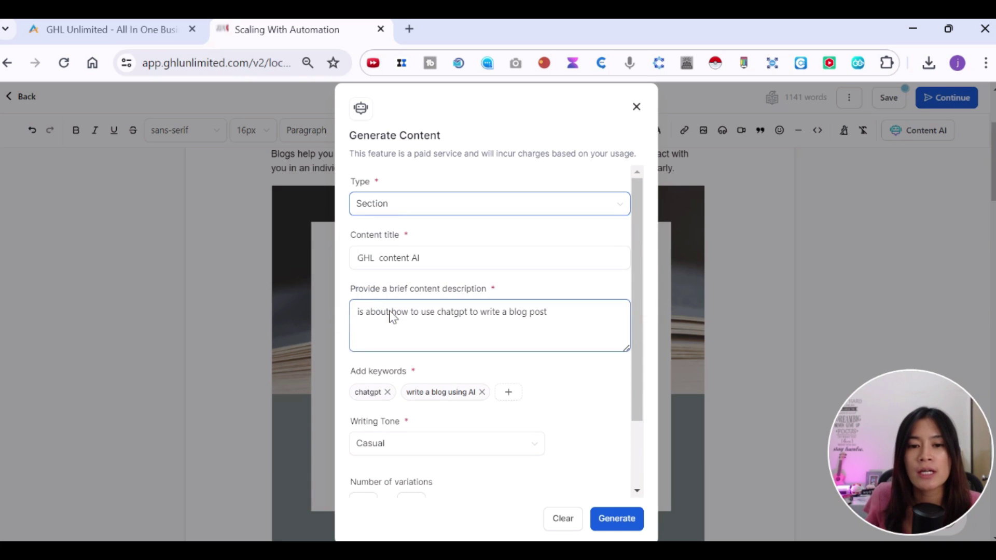
scroll(562, 427, down, 3)
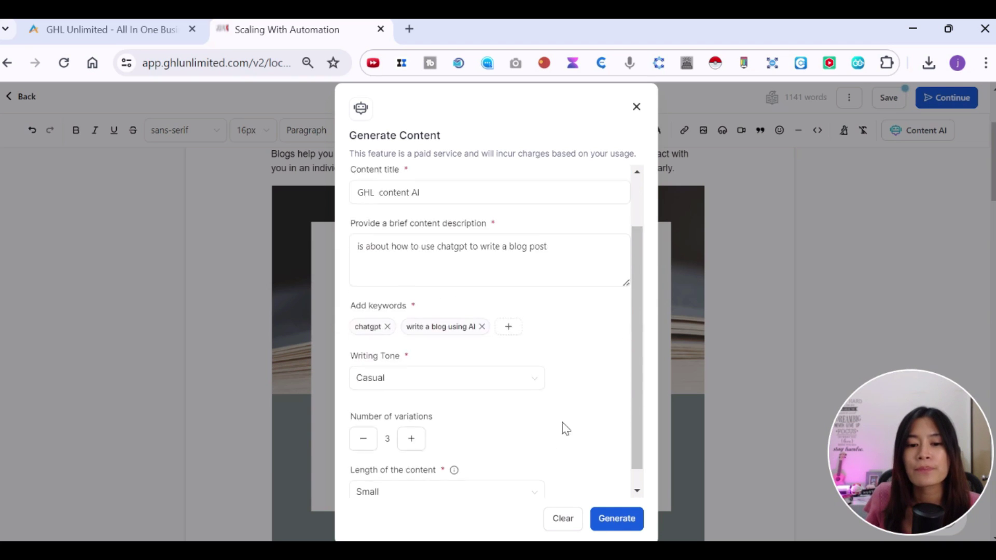
click(364, 424)
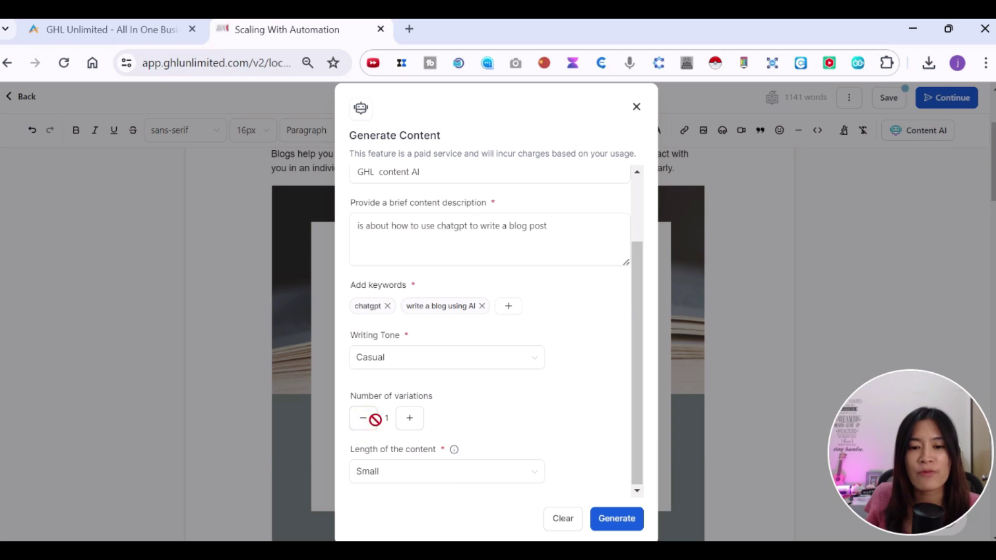
click(455, 474)
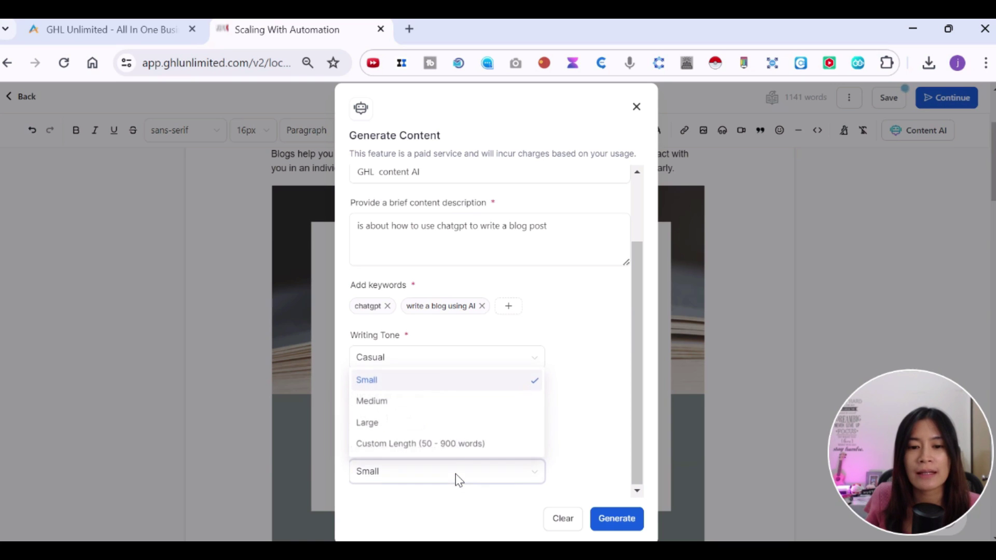
click(420, 424)
click(610, 521)
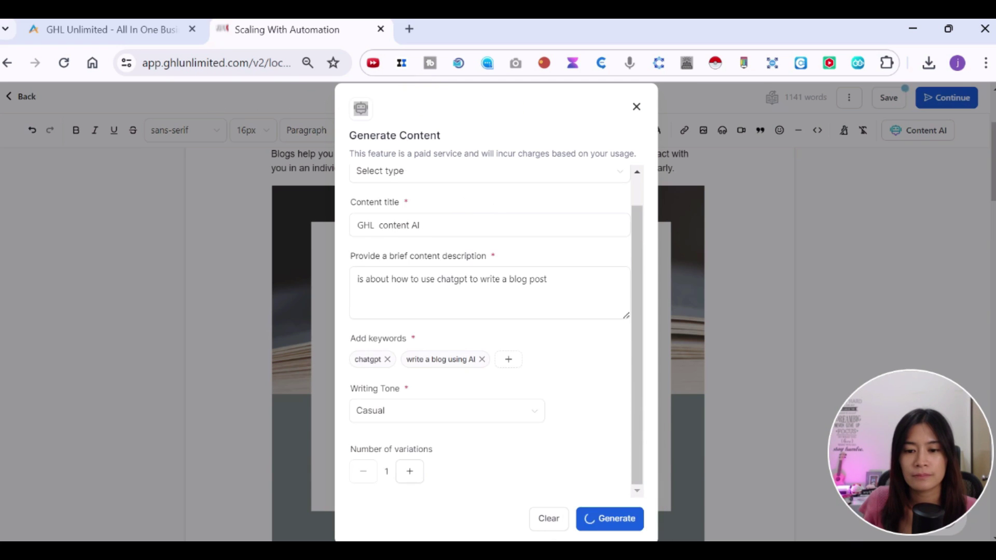
Step: Review the generated content variation, from its introduction through the numbered steps on outlining, drafting, editing and SEO
scroll(223, 392, down, 3)
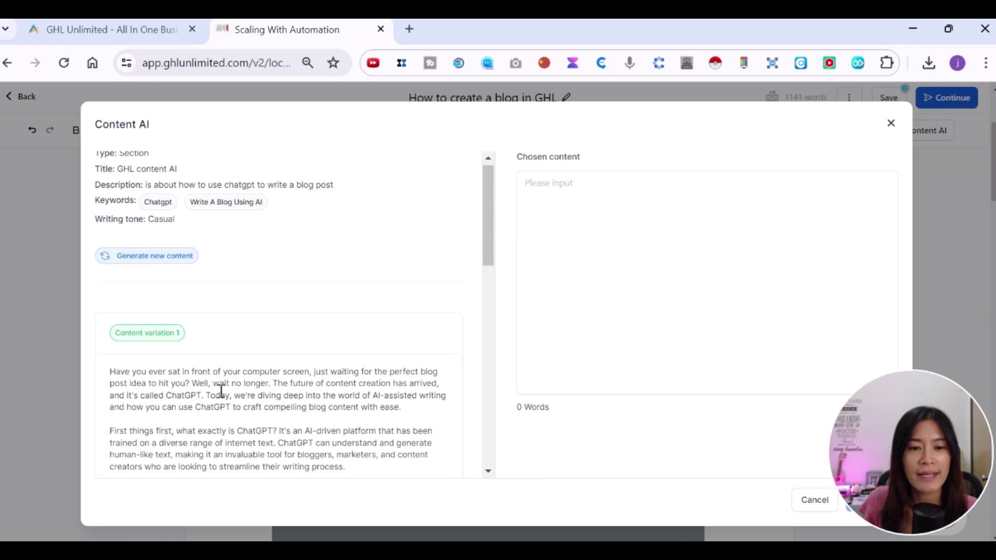
drag(111, 220, 262, 229)
click(155, 236)
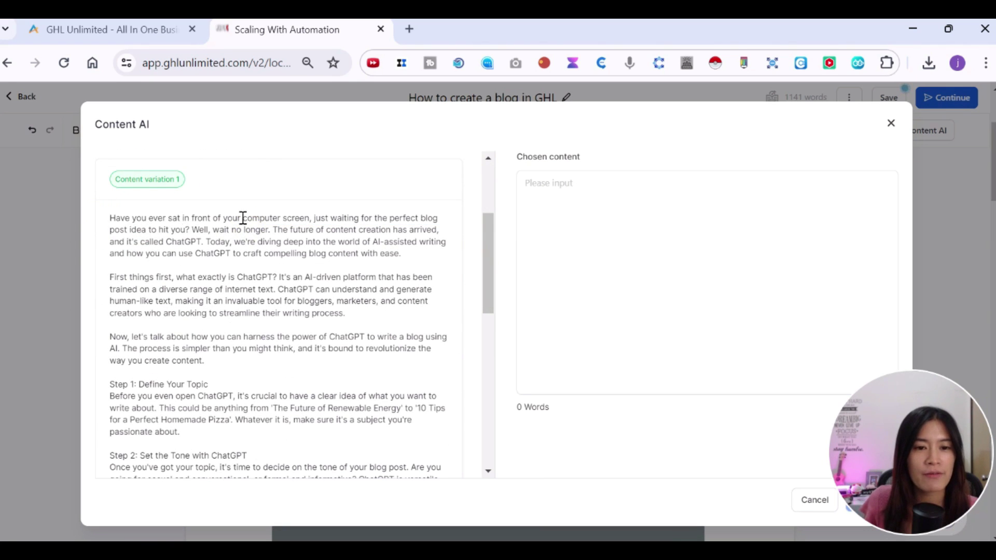
click(310, 218)
drag(364, 220, 440, 227)
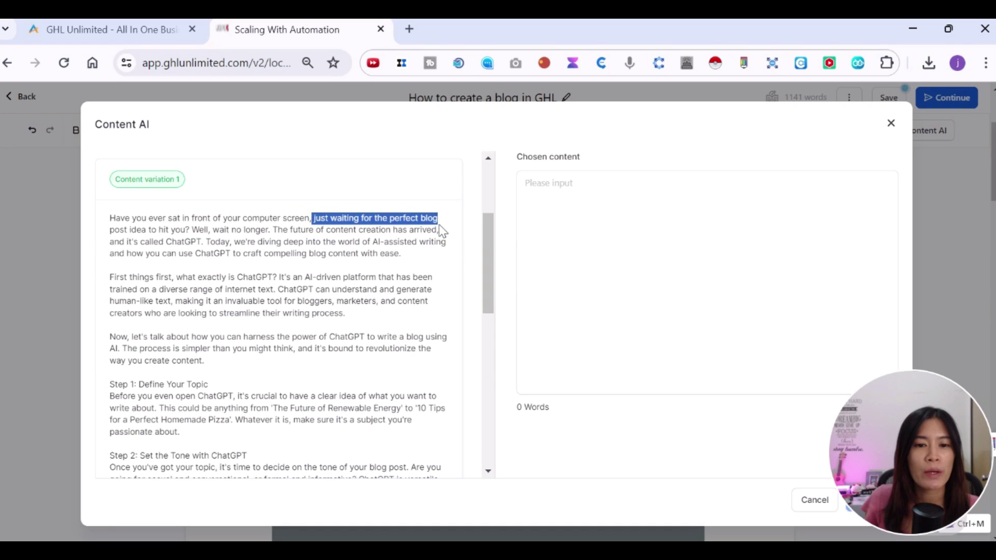
drag(116, 228, 211, 232)
click(162, 288)
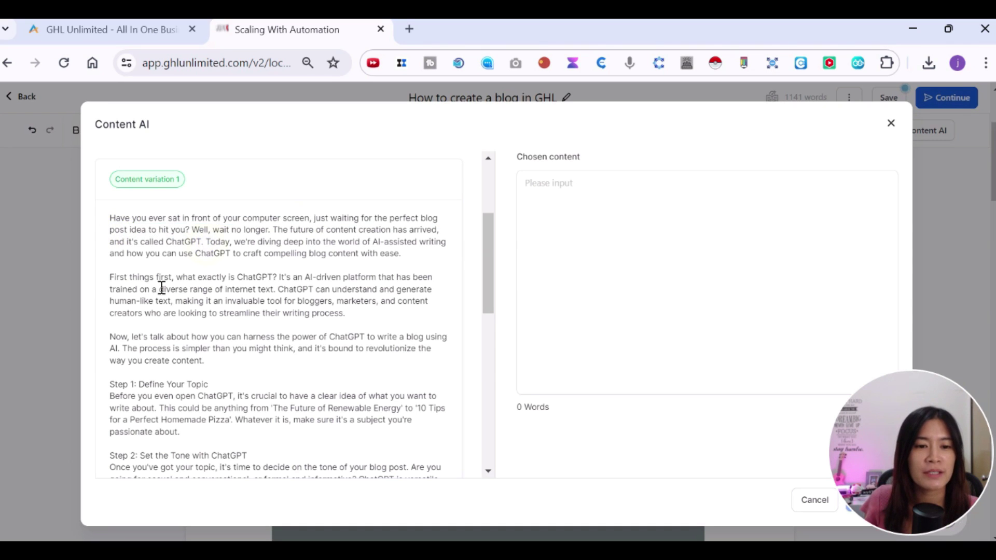
scroll(162, 288, down, 3)
drag(206, 279, 135, 285)
key(ctrl+m)
scroll(135, 284, up, 2)
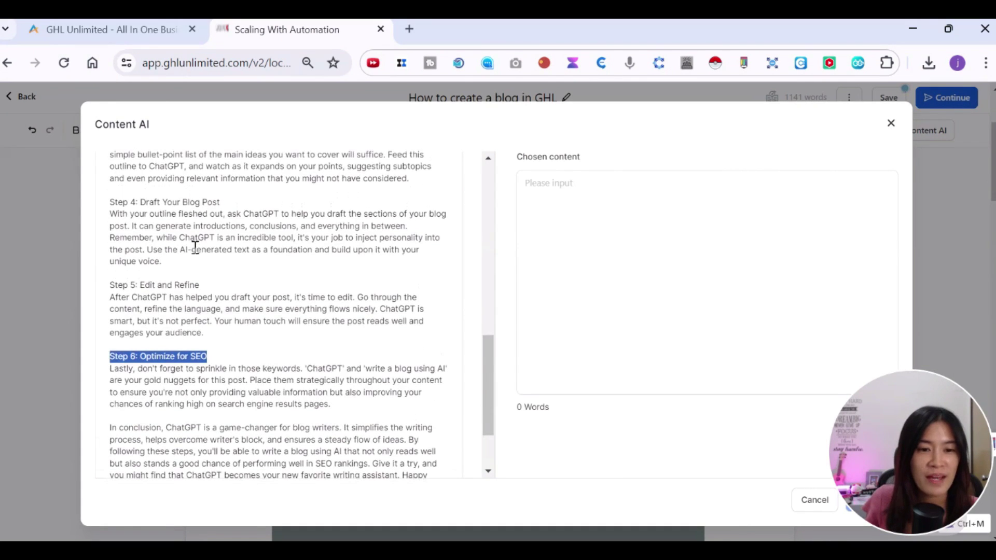
drag(208, 285, 109, 286)
scroll(202, 232, up, 2)
drag(220, 281, 110, 283)
click(575, 320)
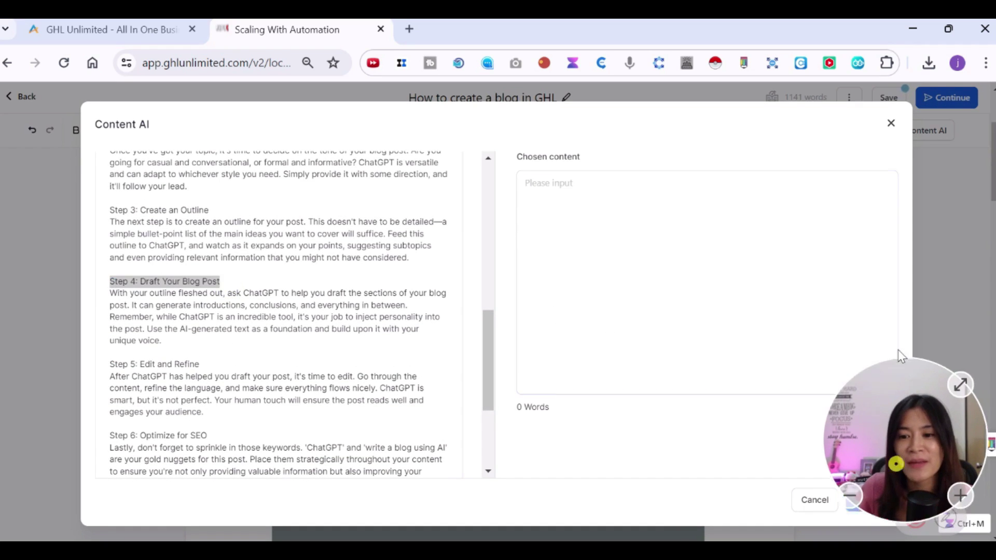
click(585, 334)
scroll(487, 384, up, 10)
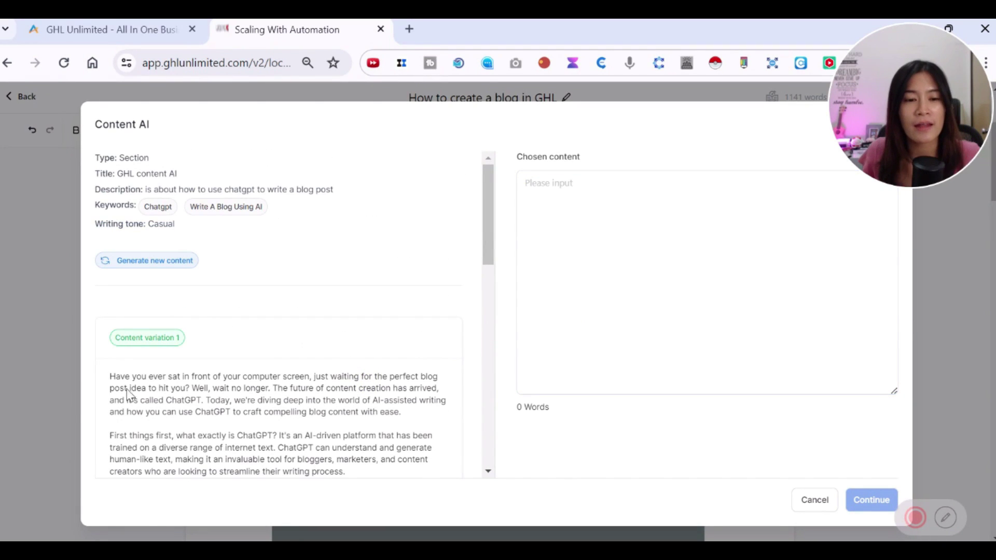
double_click(160, 337)
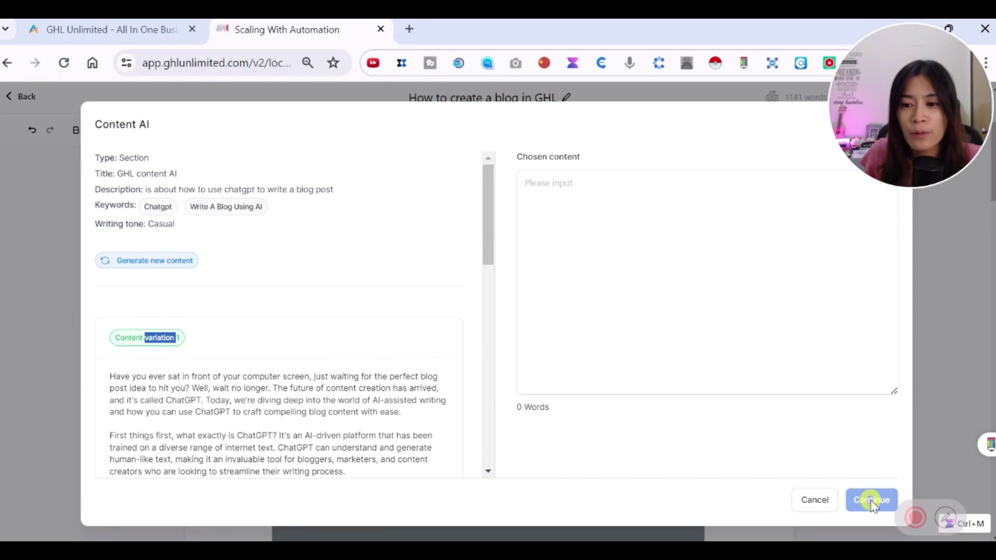
Step: Return to the generation settings for new content and close the Content AI generator without generating again
click(173, 266)
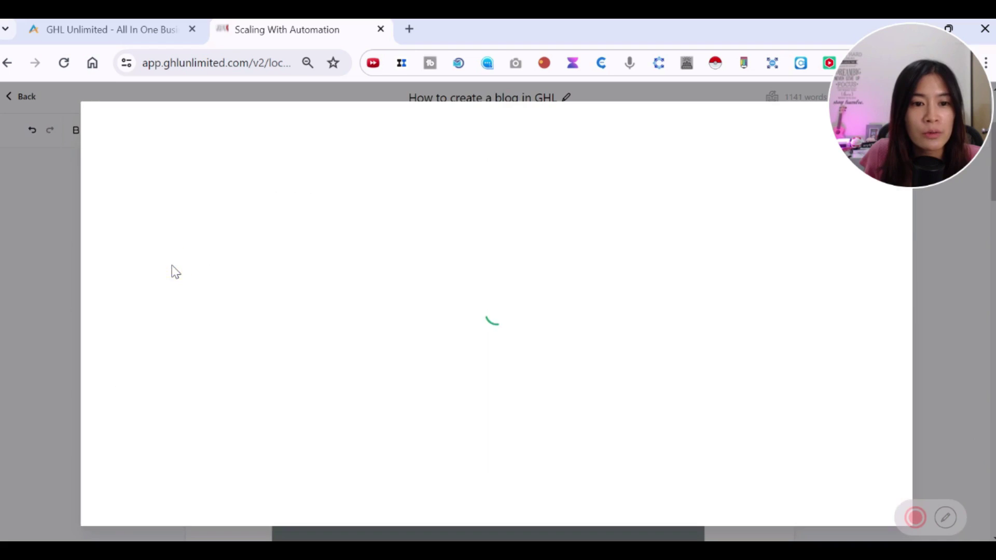
scroll(397, 317, down, 2)
scroll(397, 317, down, 1)
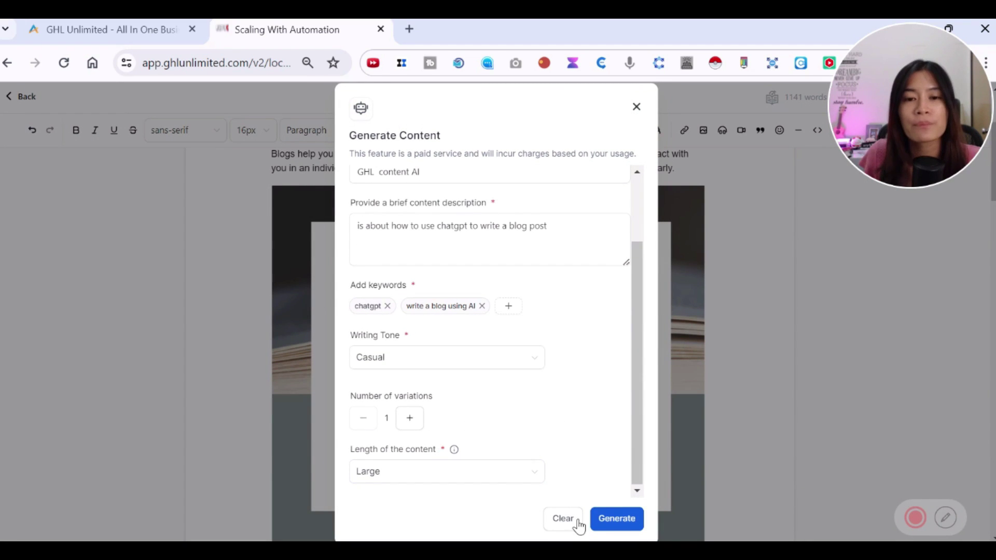
click(637, 105)
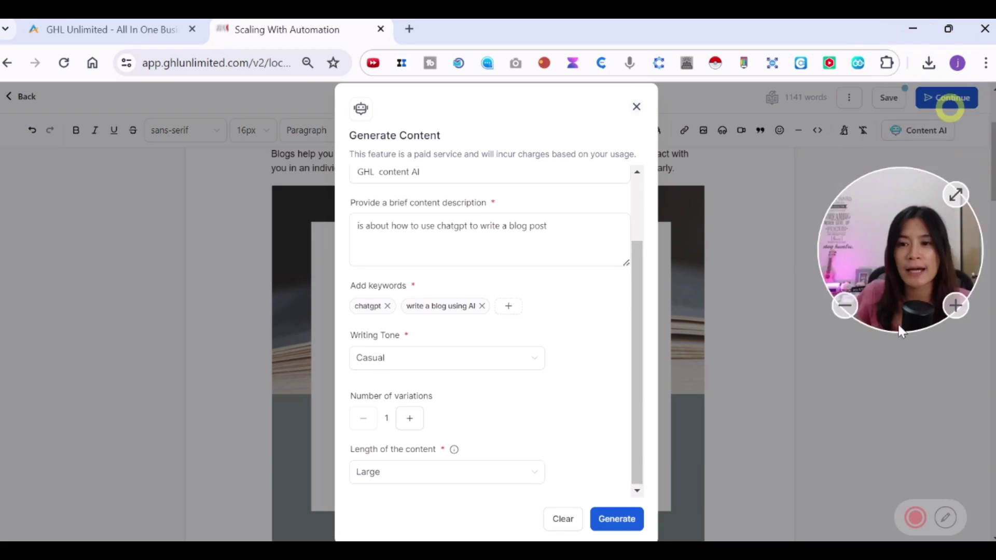
Step: Skim through the blog post's content and continue to its publishing settings
scroll(349, 403, up, 3)
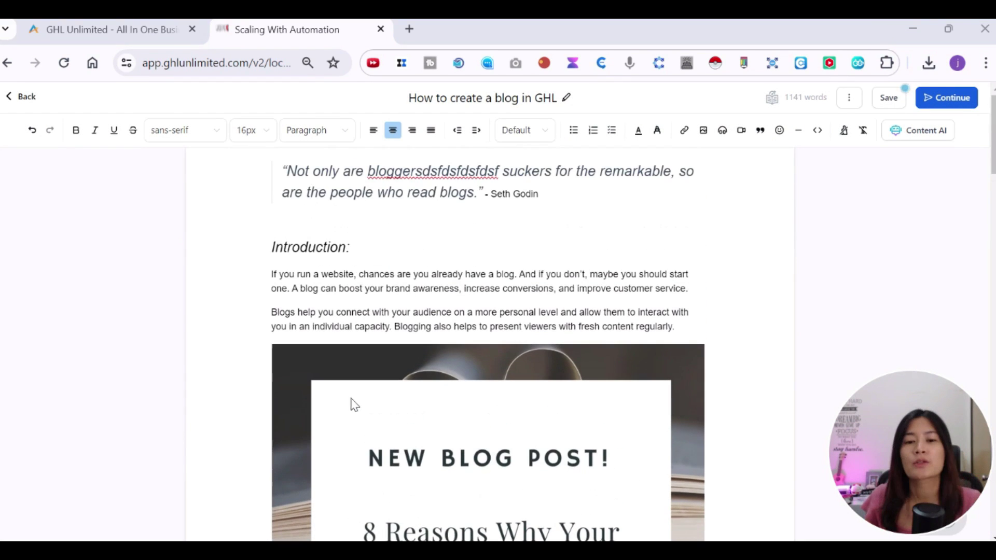
scroll(528, 323, down, 9)
scroll(528, 323, down, 20)
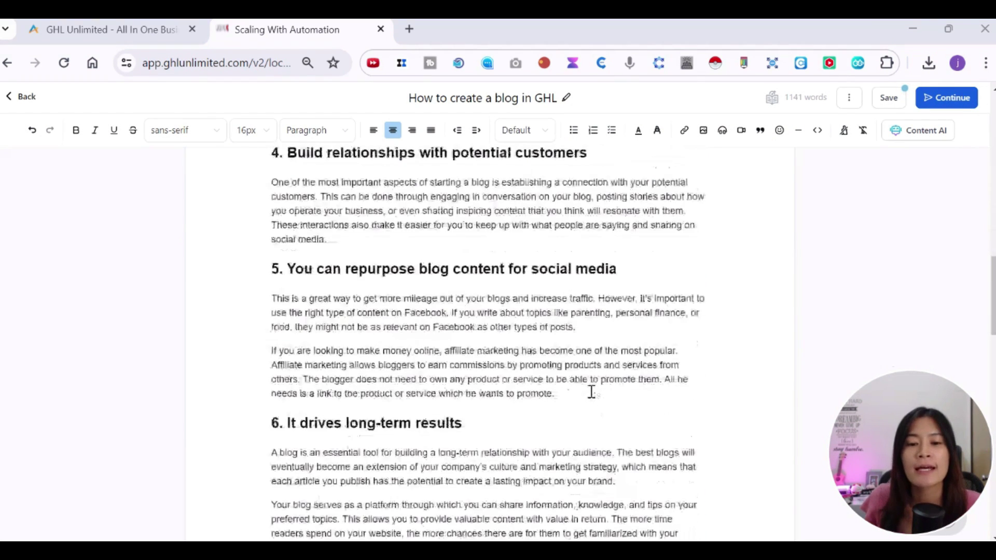
scroll(564, 415, up, 20)
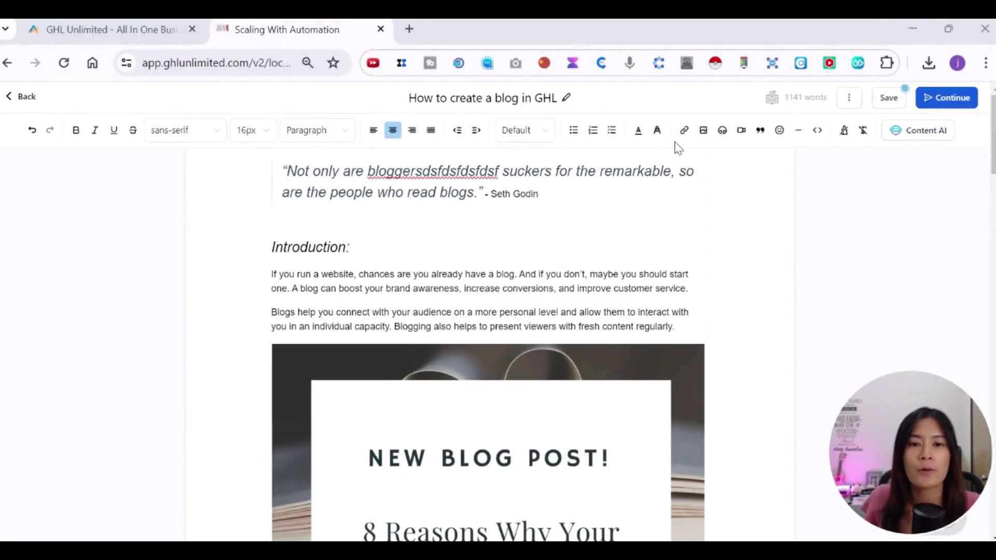
click(931, 98)
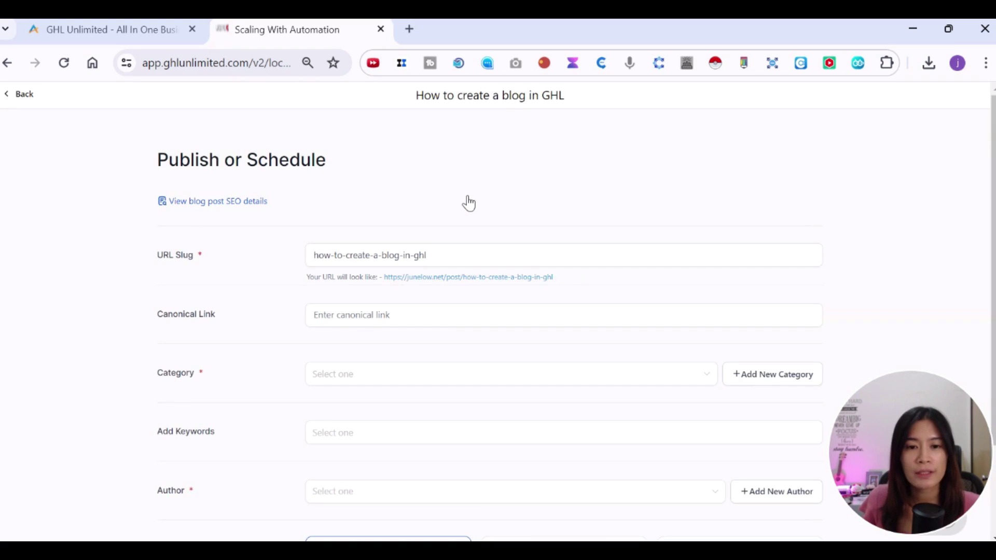
Step: Set the post's URL slug to "how-to-create-a-blog-in-ghl-go-high-level-using-AI"
click(431, 259)
click(155, 261)
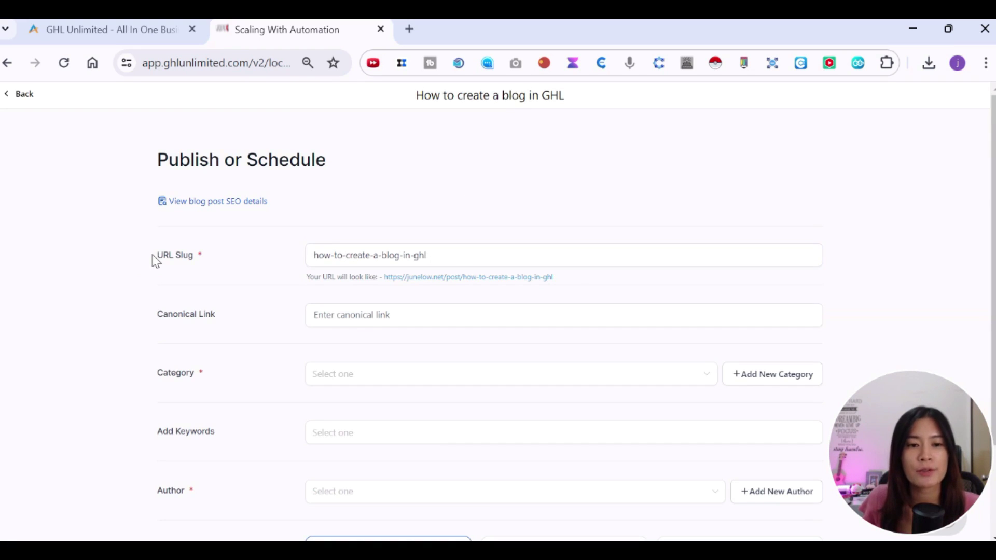
click(426, 259)
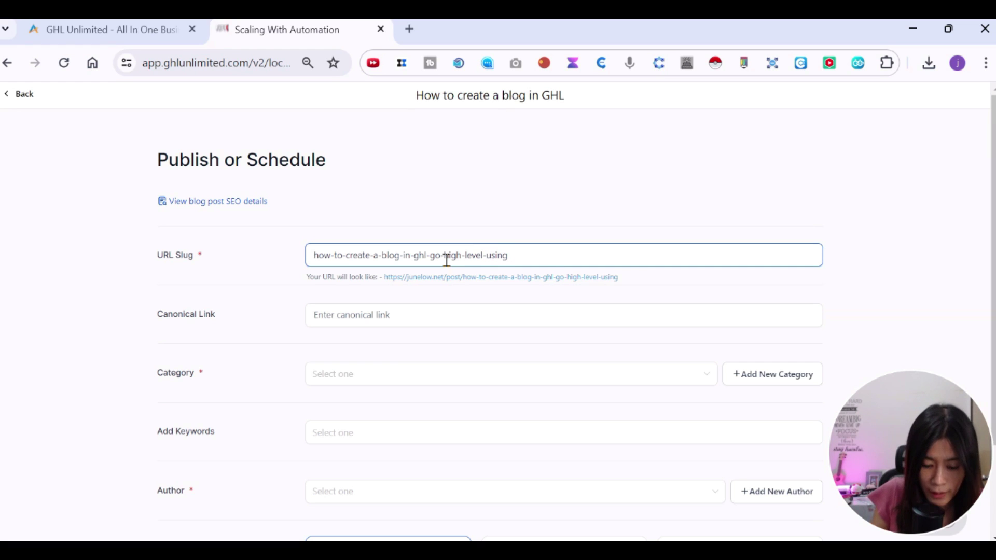
Step: Check the available post categories and begin a new category with the label "Vlog"
click(491, 380)
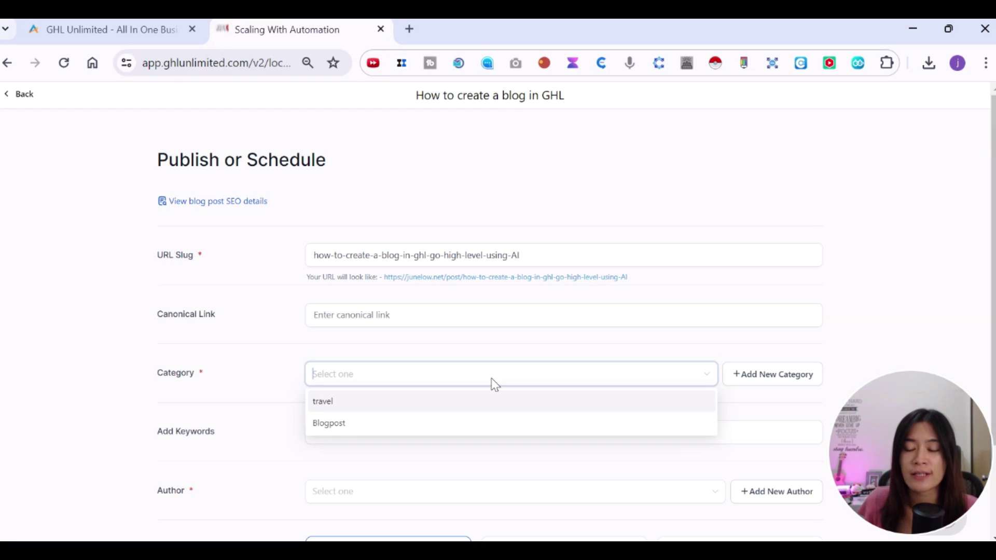
click(763, 381)
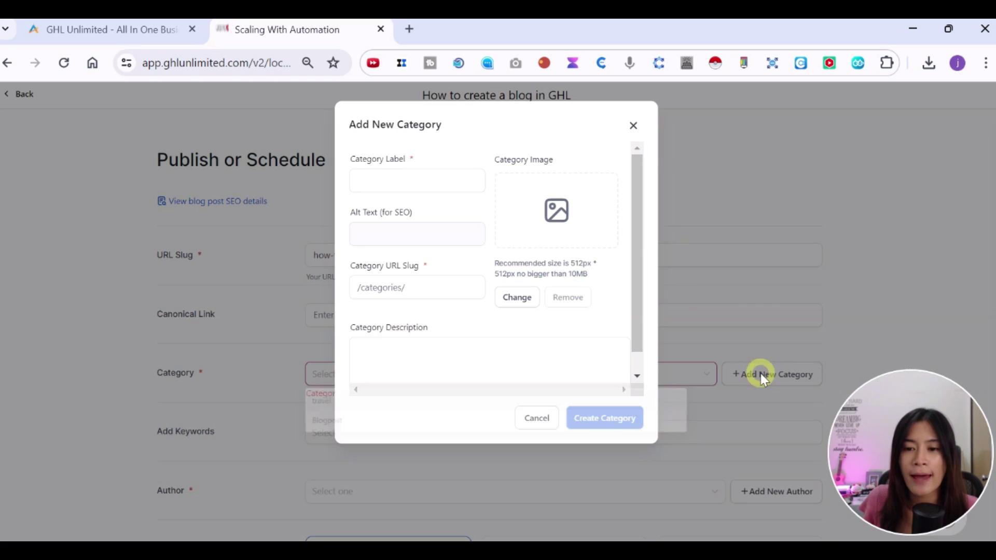
click(423, 177)
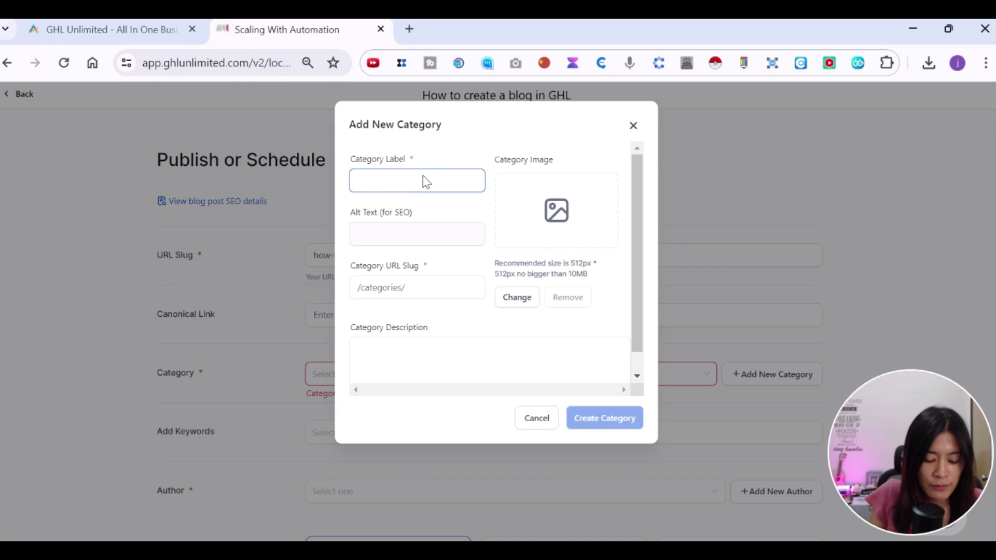
text(P)
key(BackSpace)
text(Vlgo)
key(BackSpace)
key(BackSpace)
text(og)
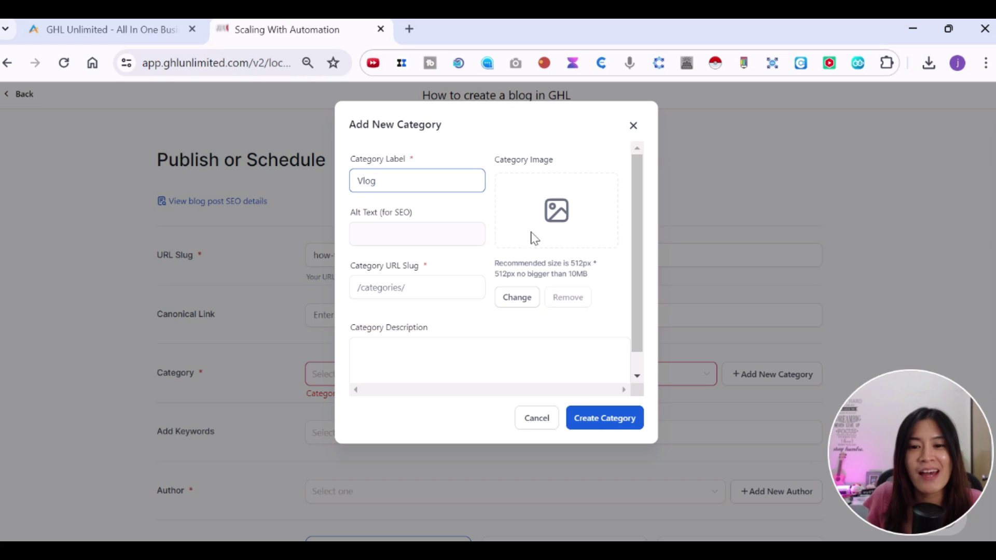
Step: Set the new category's URL slug to "vlog", leave the description blank, and create the category
click(413, 285)
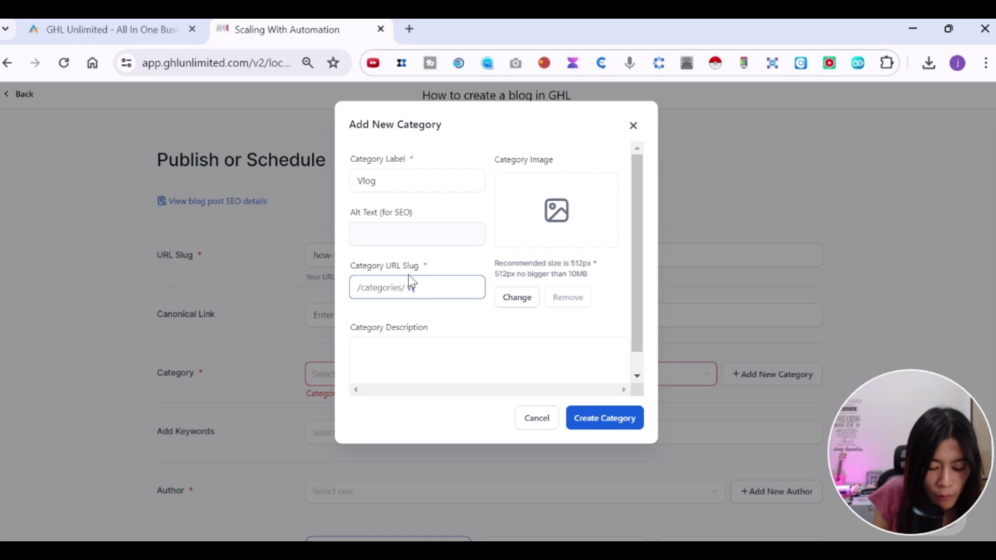
key(BackSpace)
click(456, 357)
scroll(519, 352, down, 1)
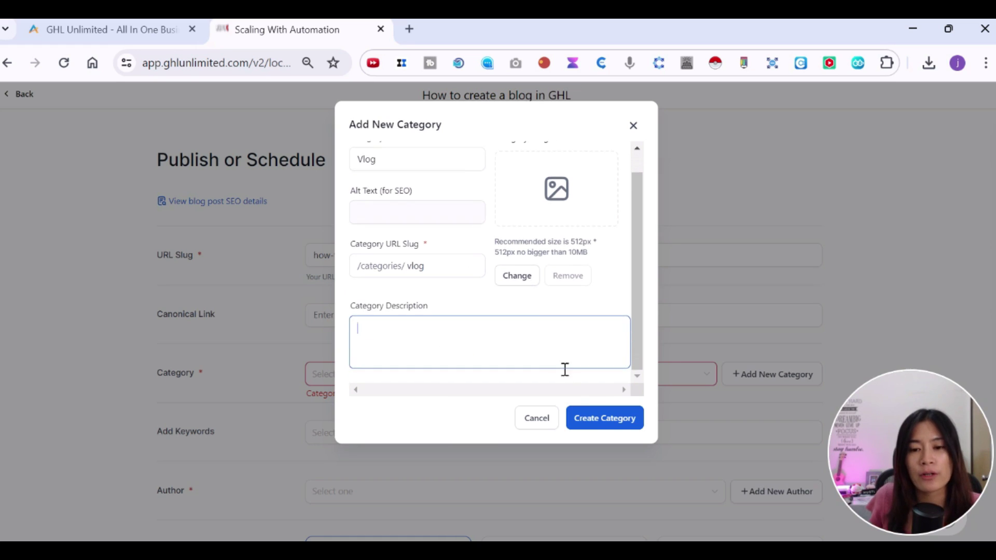
click(604, 419)
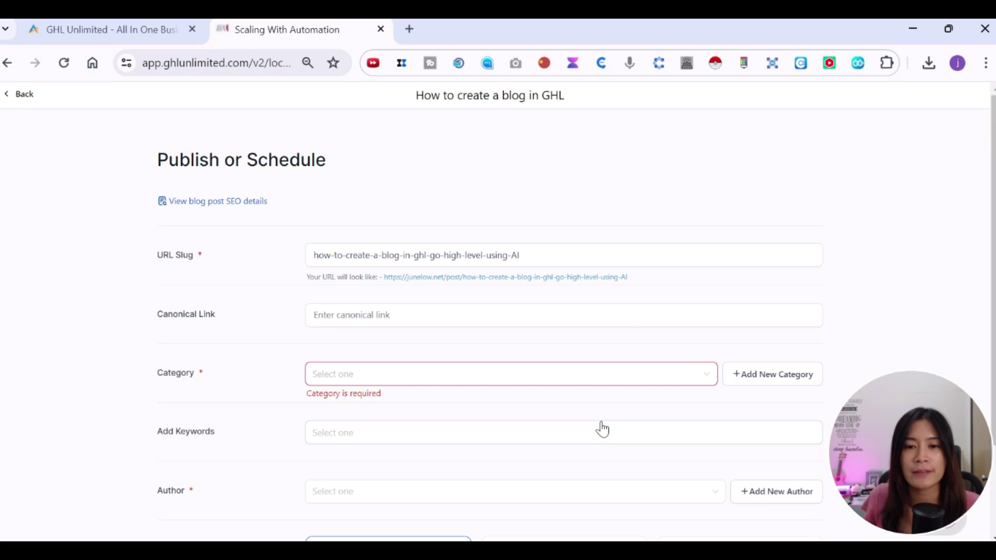
Step: Assign the existing "travel" category to the blog post
click(617, 382)
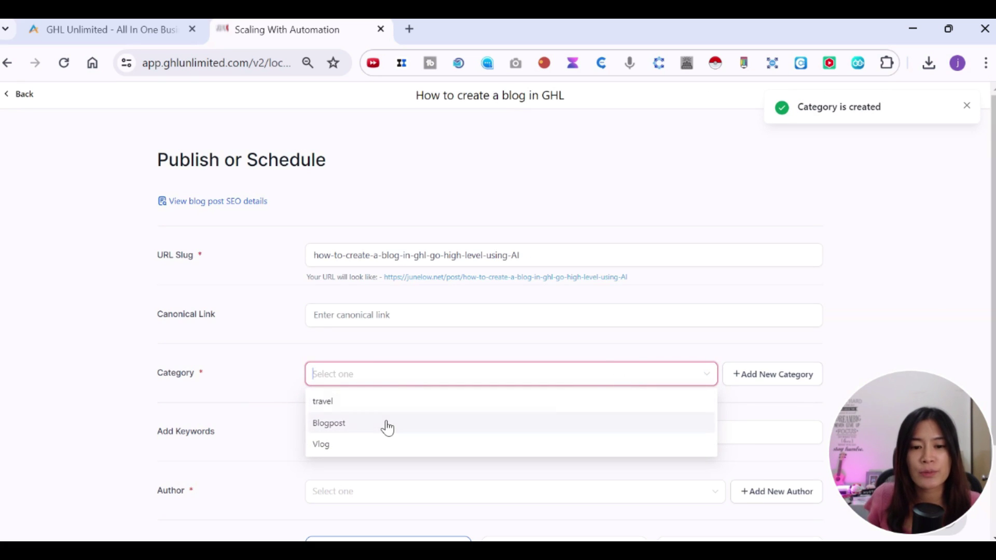
click(387, 402)
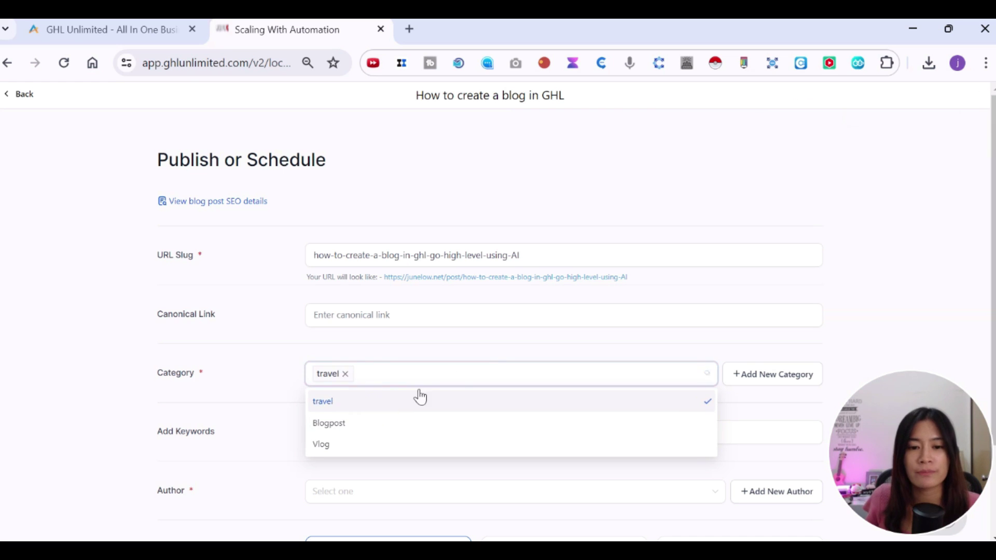
scroll(500, 345, down, 2)
click(278, 378)
Step: Try to add the keywords "chatgpt" and "ai software" to the post
click(364, 328)
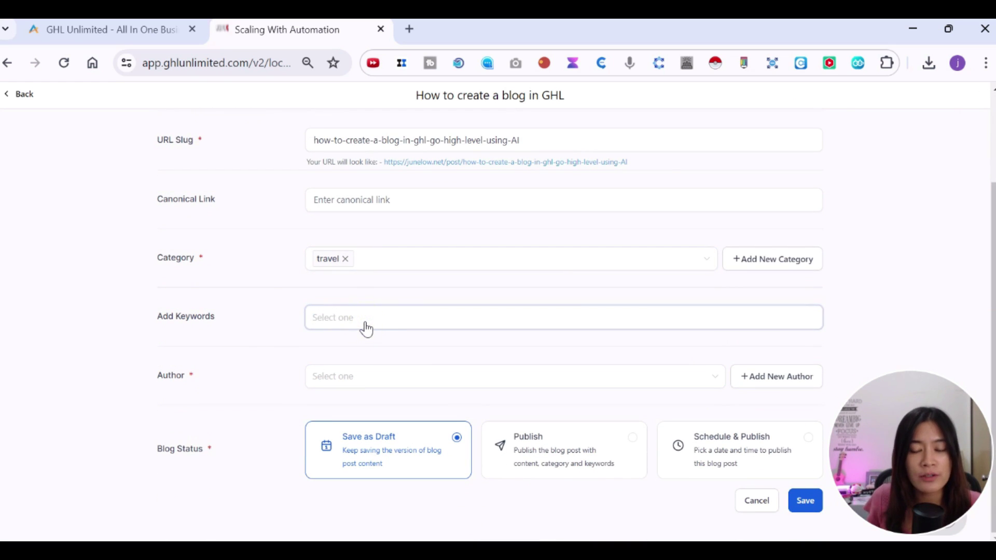
text(b)
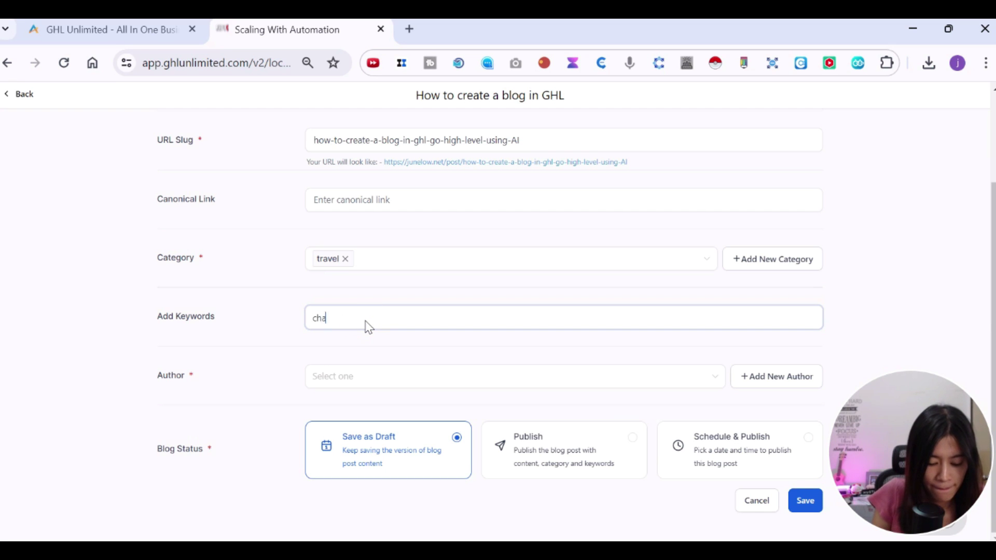
text(ai software,)
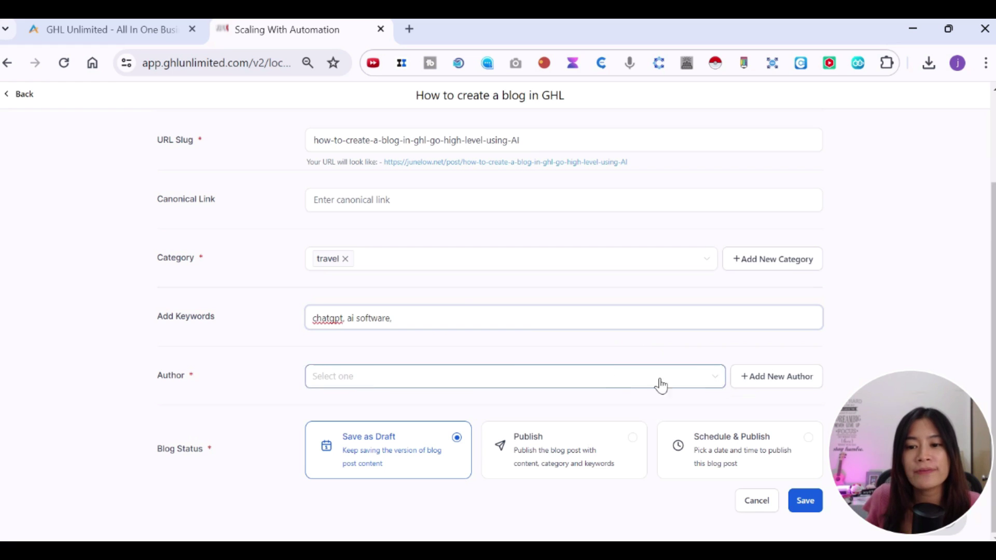
Step: Assign the existing author to the post and look over the new author form without creating one
click(601, 383)
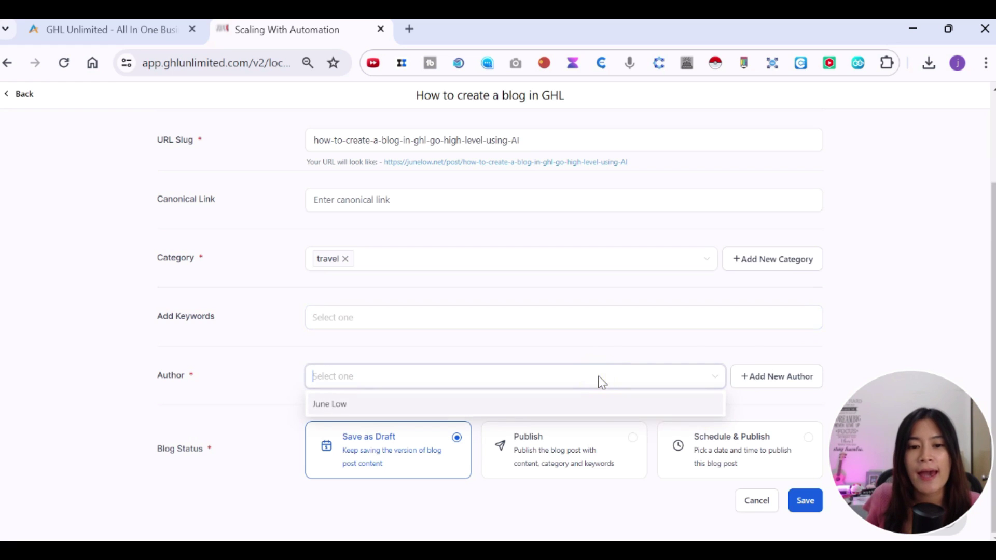
click(347, 406)
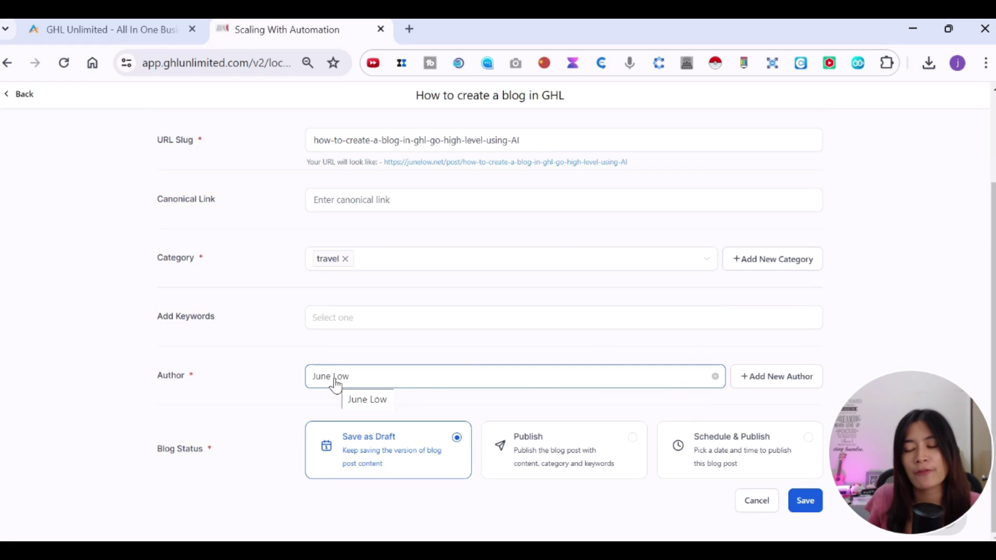
click(787, 379)
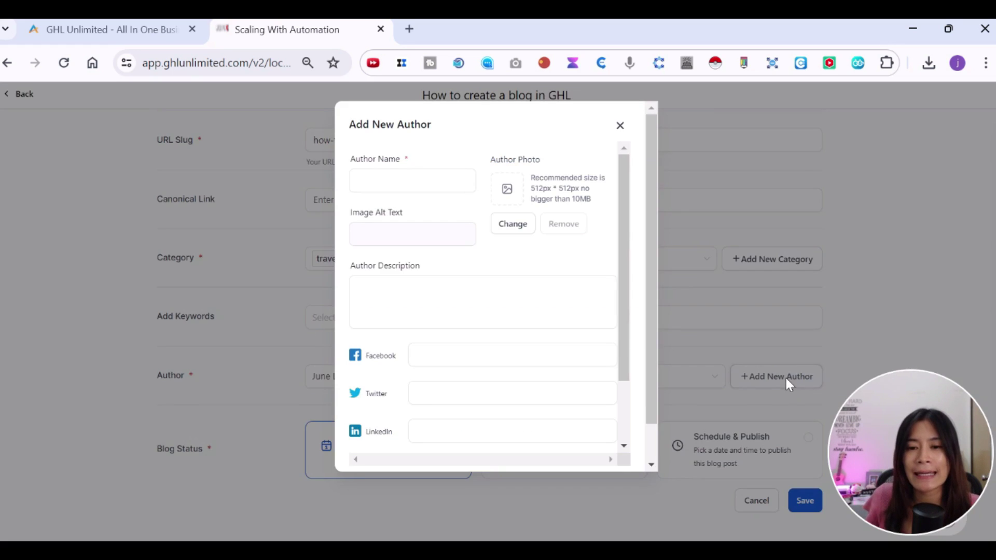
click(384, 178)
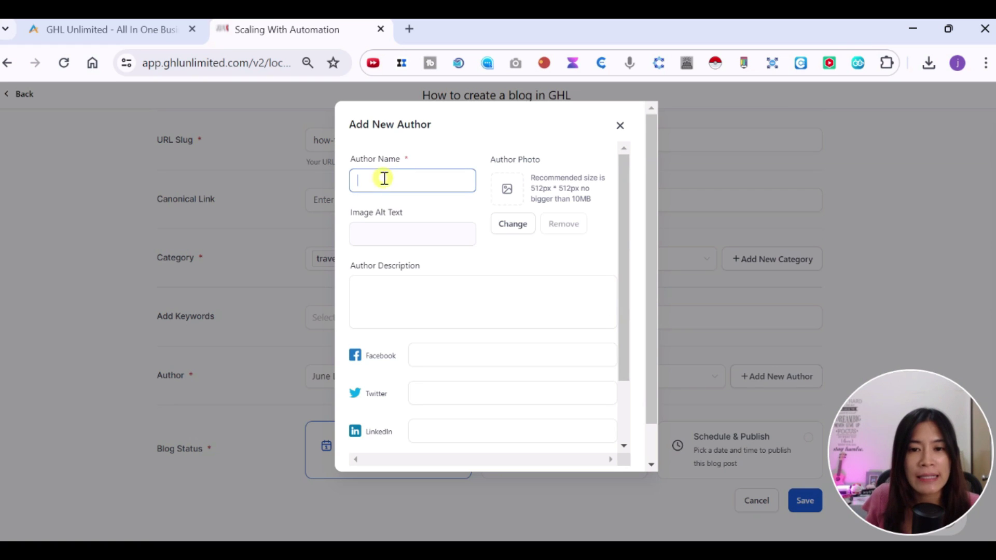
scroll(623, 335, down, 2)
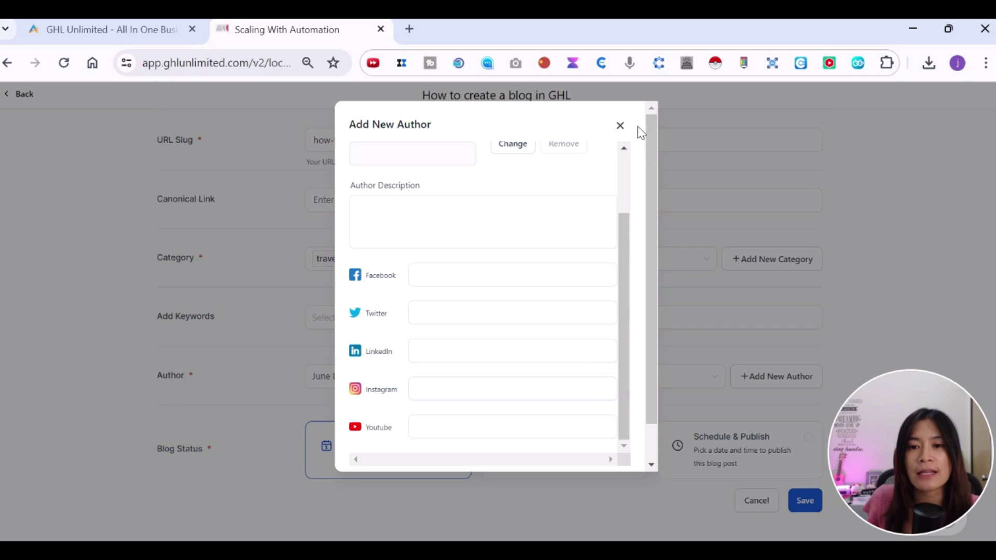
click(620, 126)
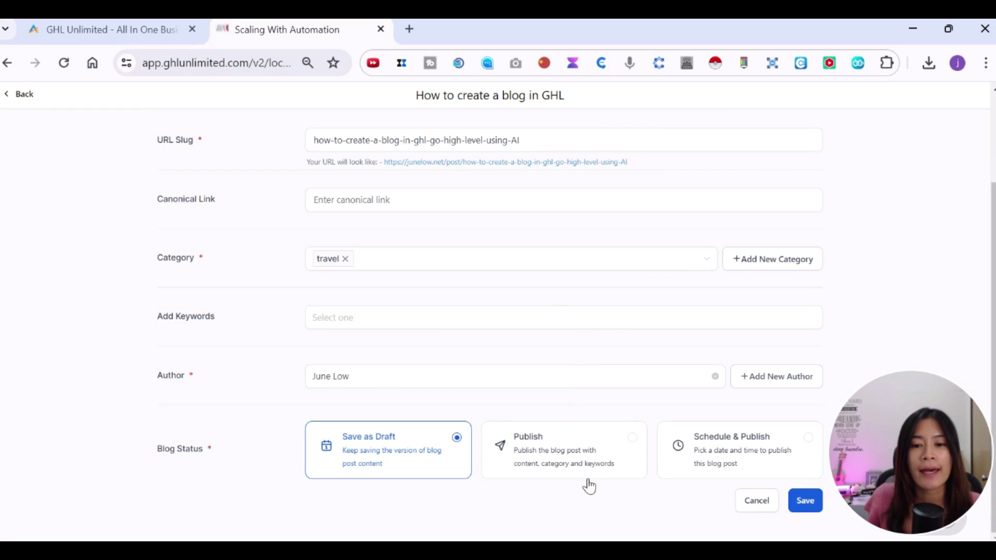
Step: Set the blog status to Publish with the published date 2024-06-13 and save the post
drag(908, 435, 908, 123)
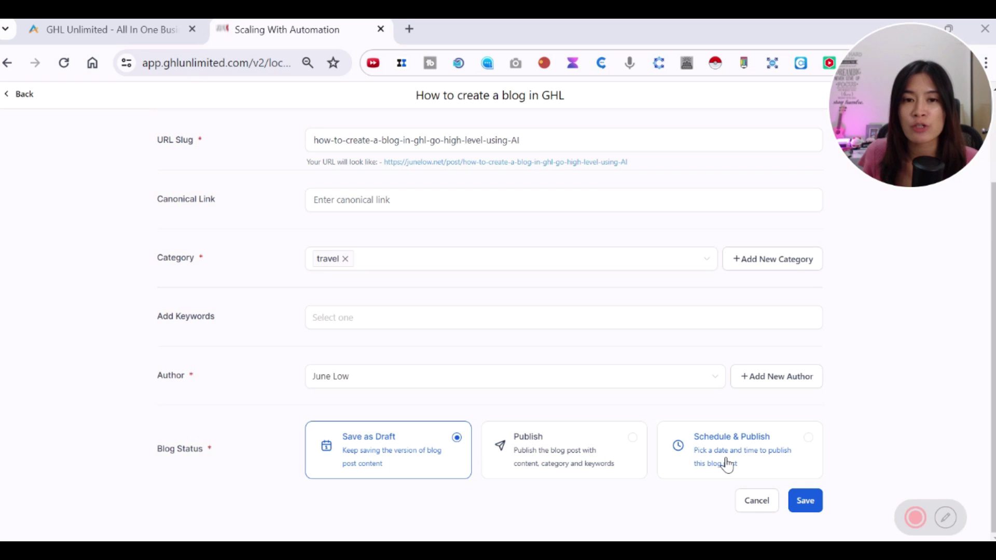
click(529, 464)
scroll(551, 458, down, 1)
click(416, 467)
click(415, 360)
click(805, 506)
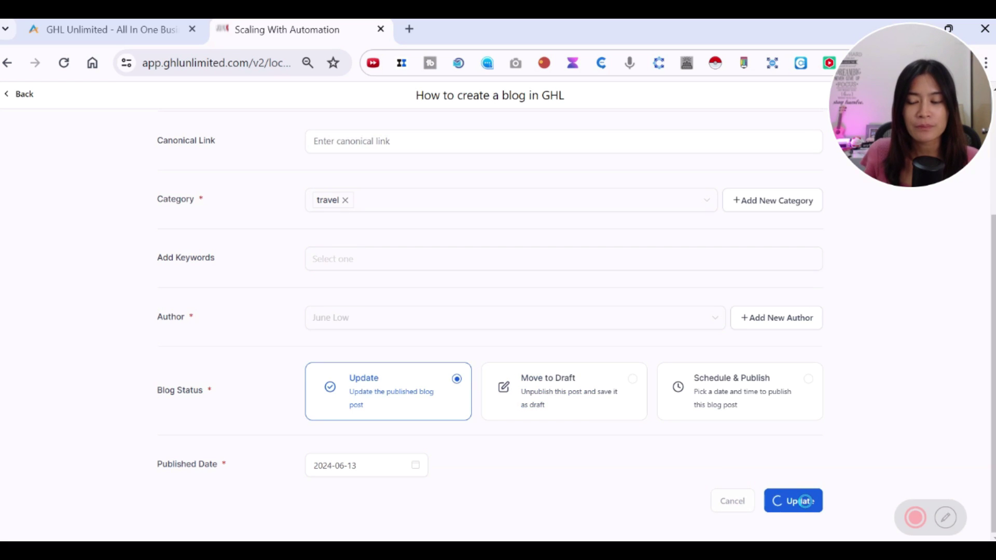
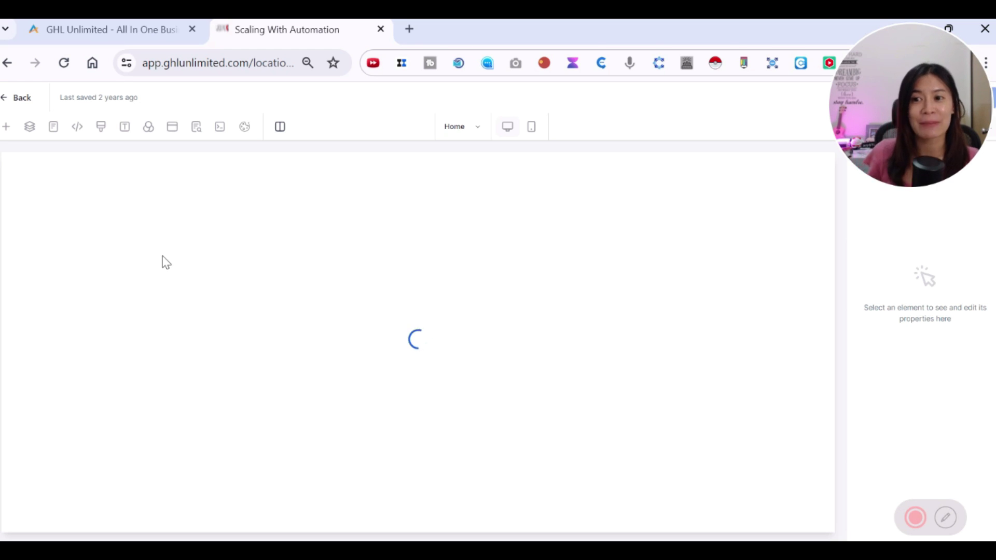
Step: Add empty Full Width sections below the Home page's Data Analysis and Web Analytics block, and place 1 Column rows in the first one
click(163, 258)
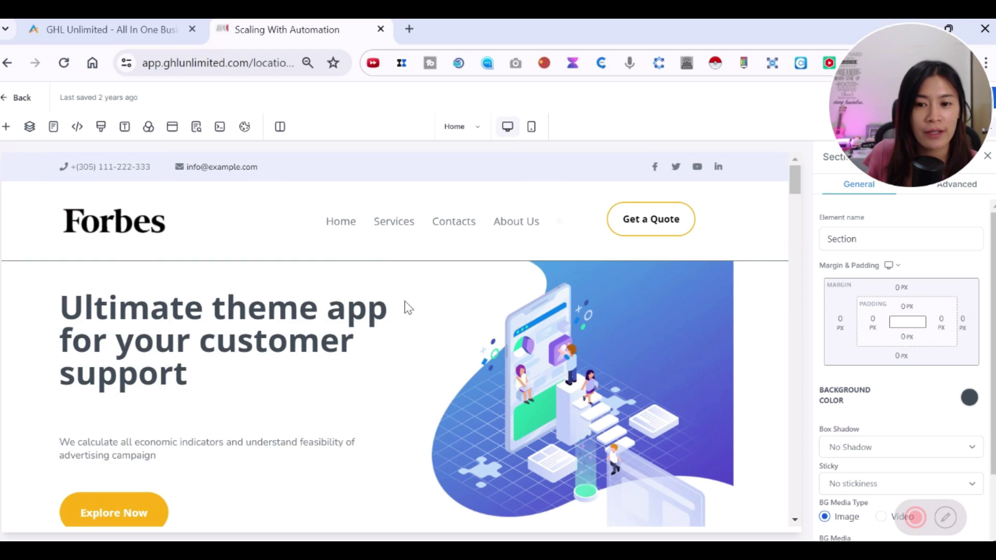
scroll(405, 307, down, 5)
click(337, 347)
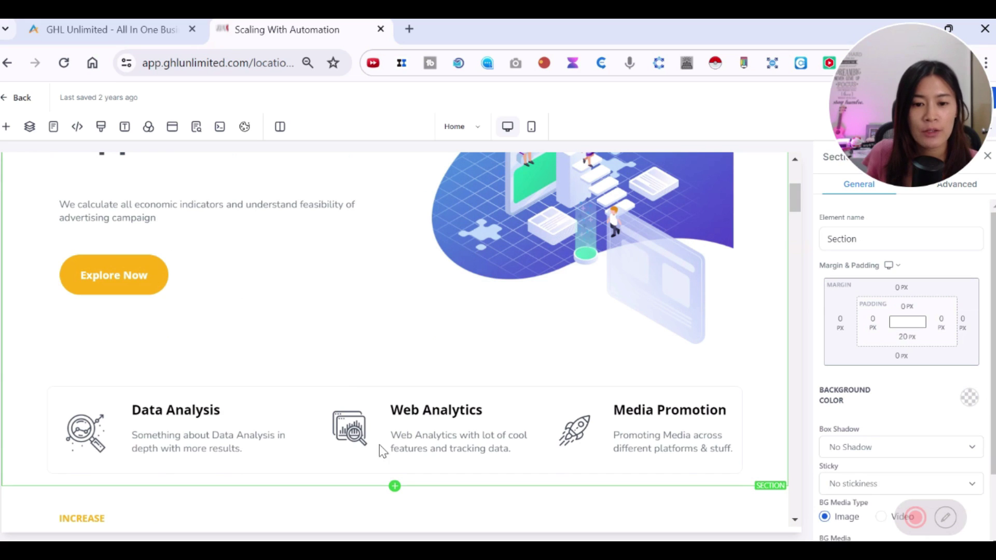
click(395, 488)
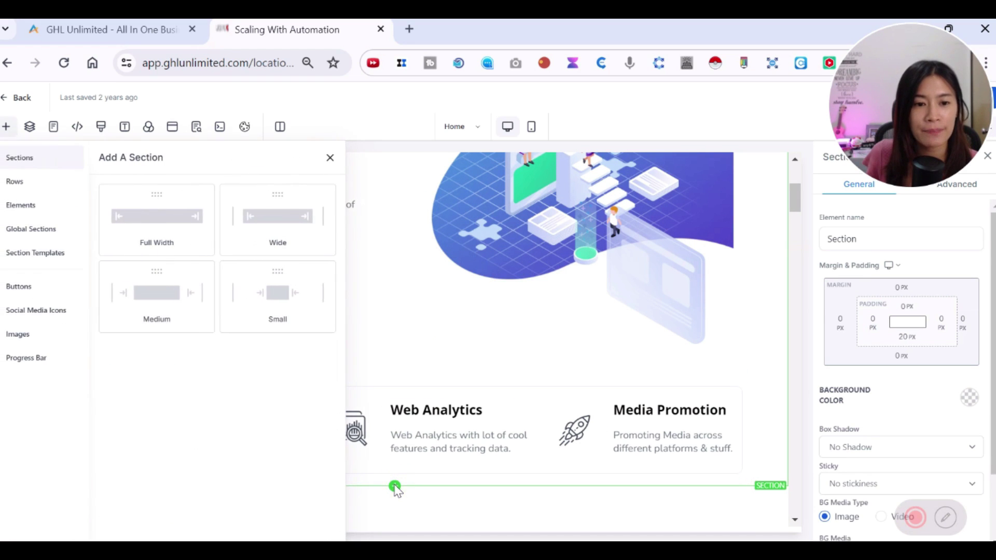
click(179, 234)
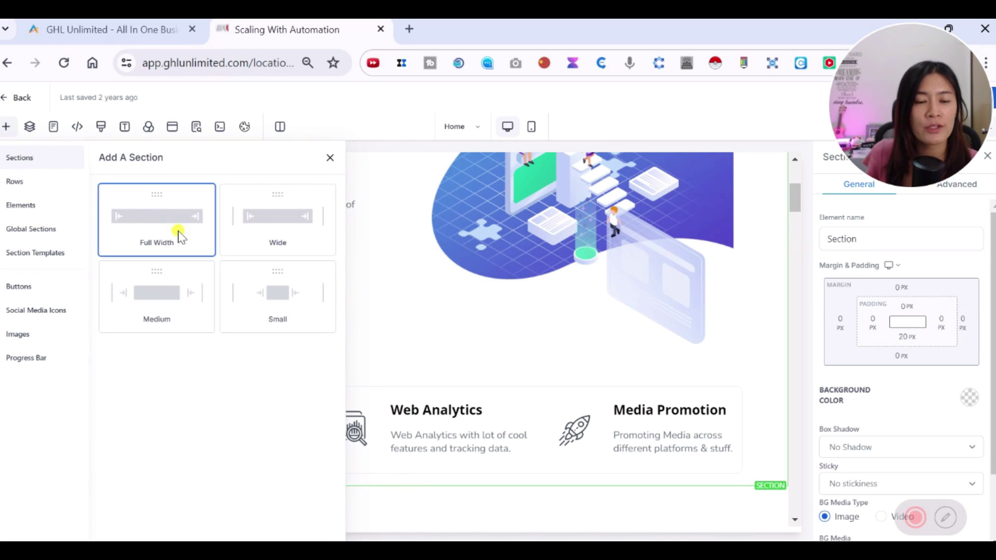
drag(178, 228, 412, 282)
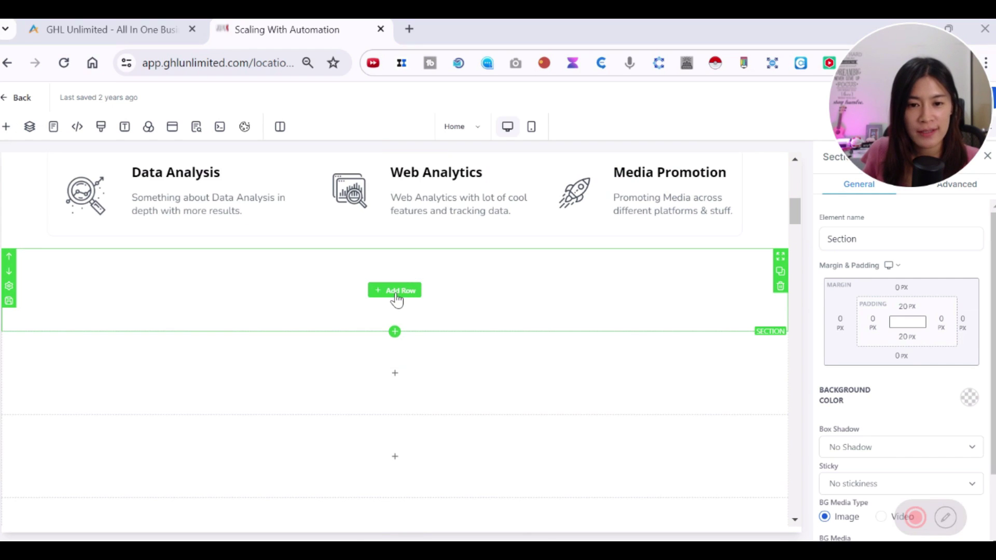
click(396, 292)
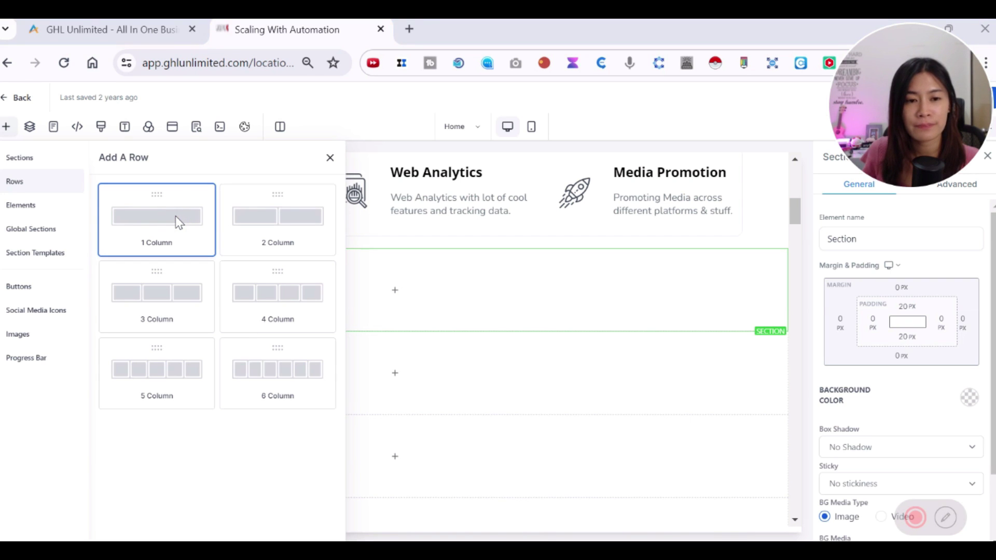
drag(175, 216, 395, 394)
Step: Add a Blog Posts element to the first empty 1-column row below Web Analytics and set its blog type to Compact
click(397, 395)
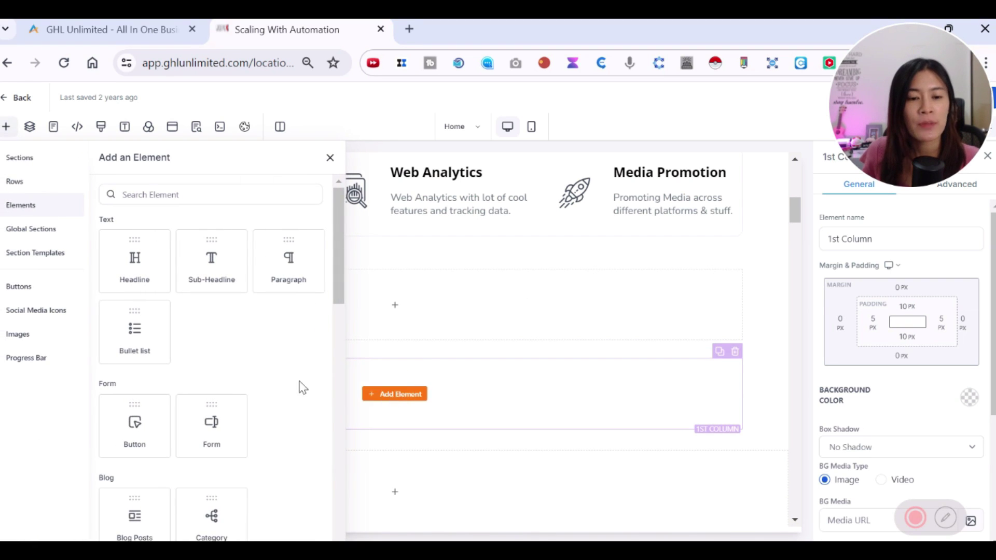
click(250, 195)
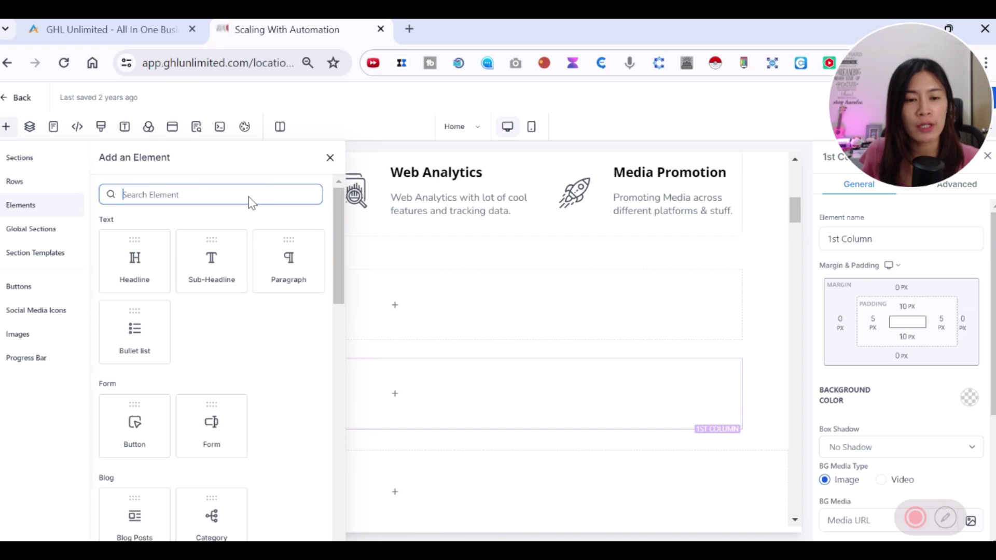
text(blog)
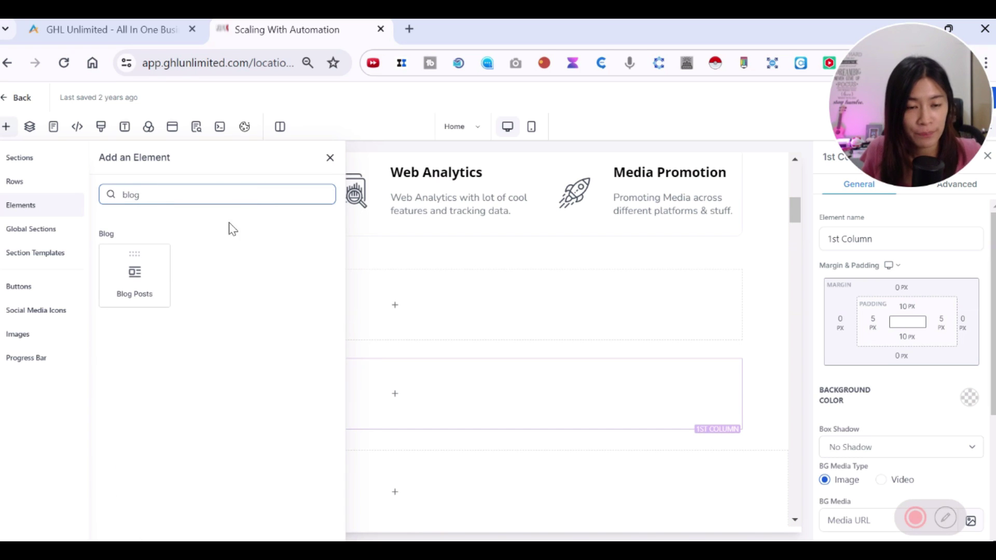
drag(135, 270, 410, 306)
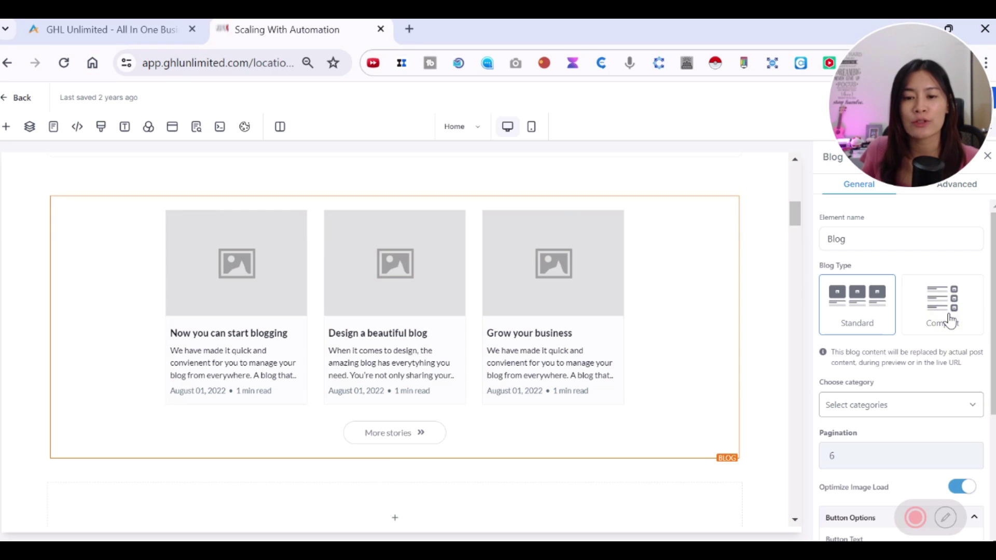
click(933, 308)
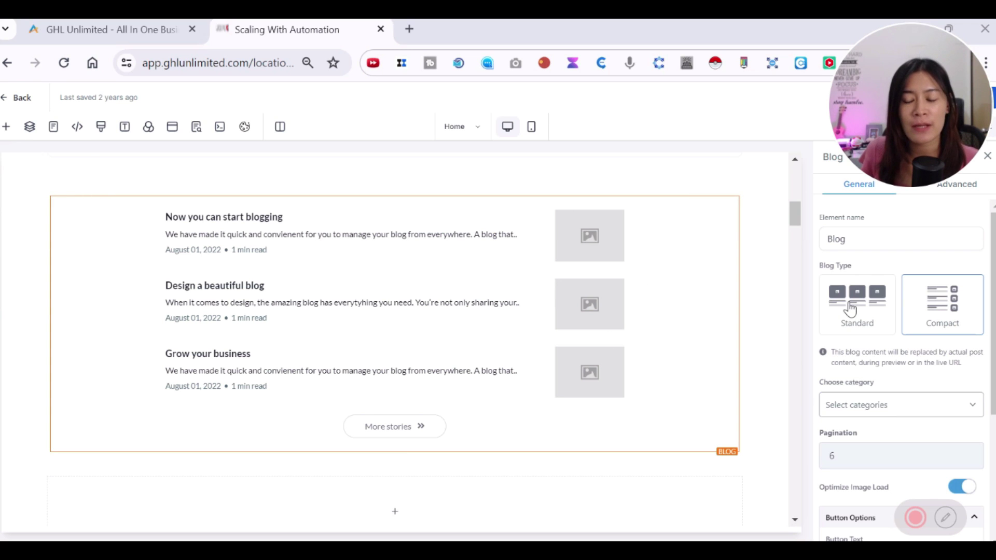
Step: Set the blog element's pagination to 3
scroll(596, 353, up, 3)
scroll(867, 395, down, 2)
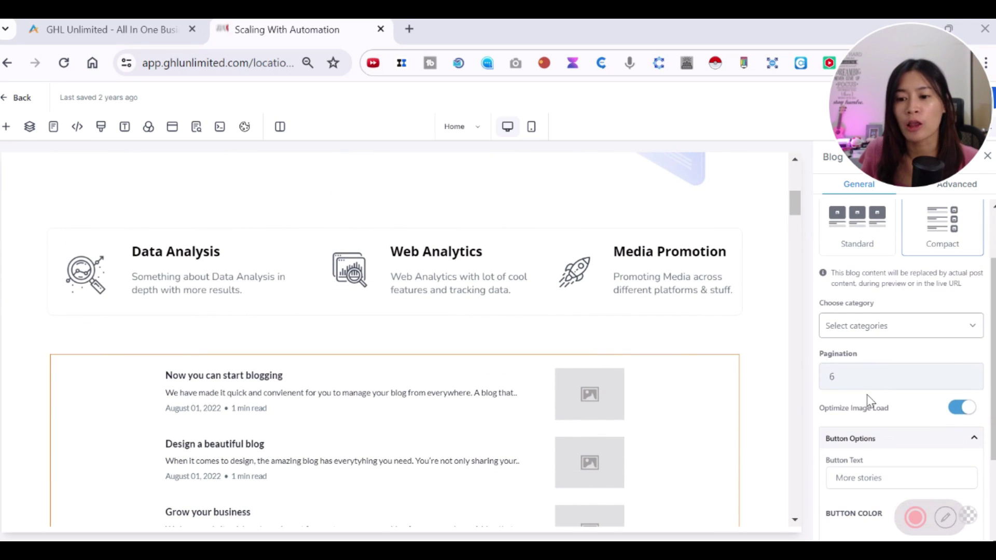
click(834, 378)
double_click(834, 378)
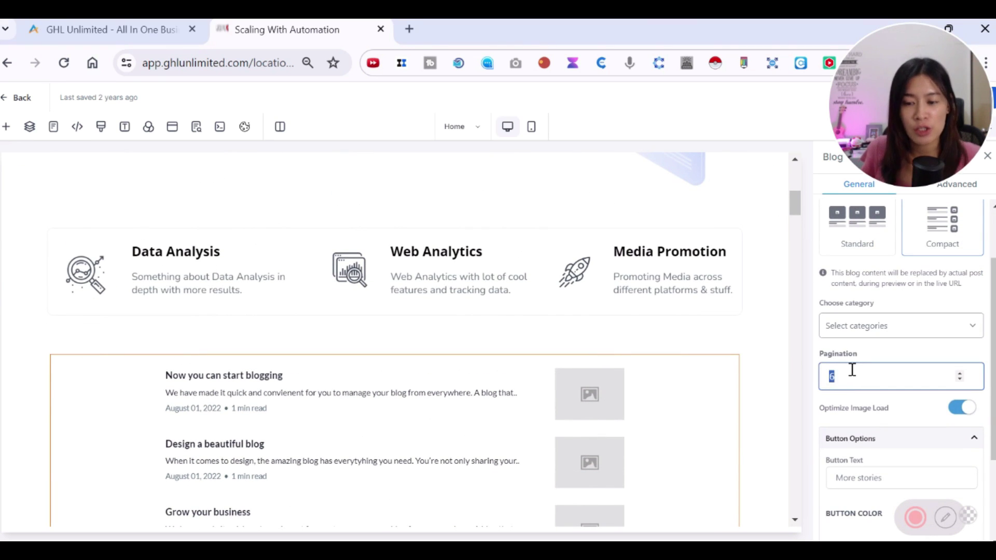
text(4)
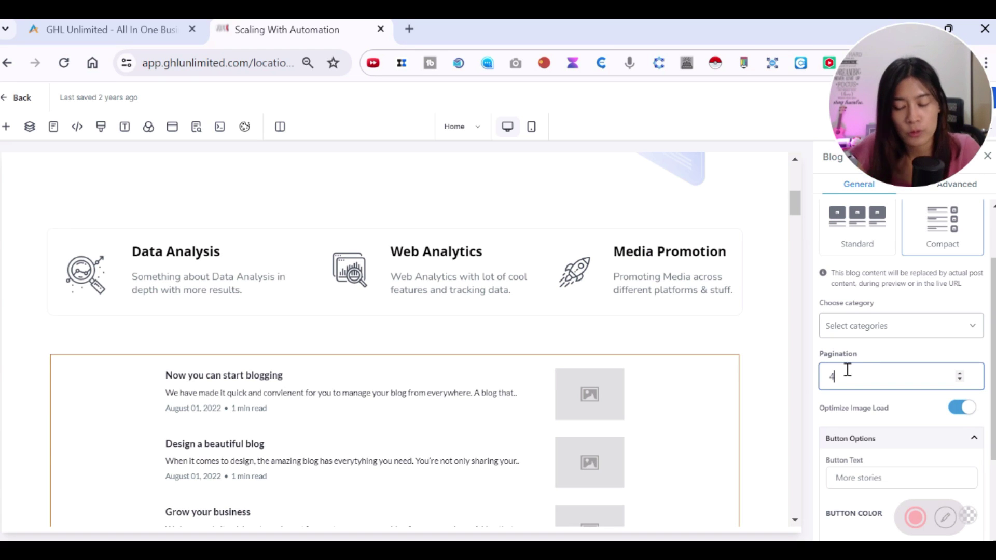
key(BackSpace)
text(8)
key(BackSpace)
text(3)
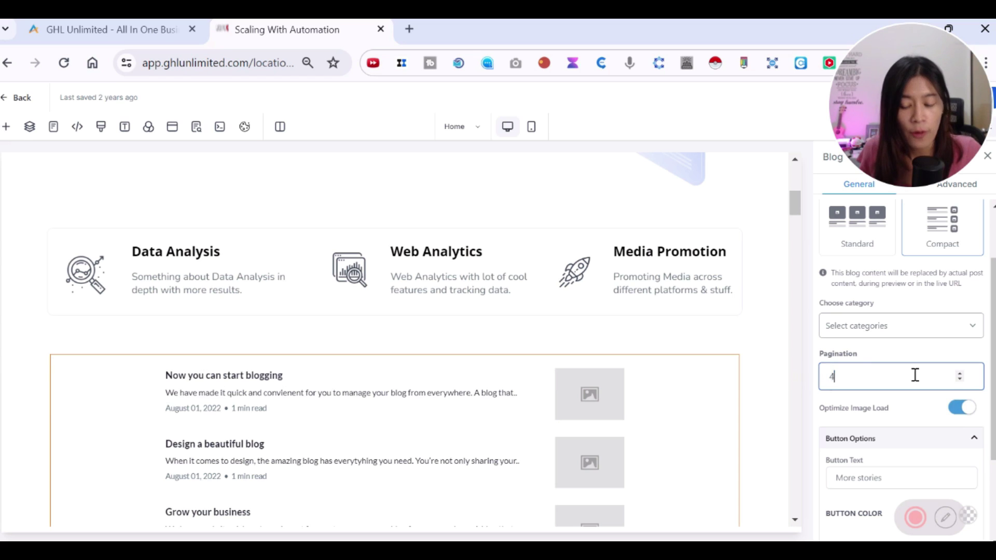
scroll(933, 458, down, 2)
scroll(913, 384, down, 1)
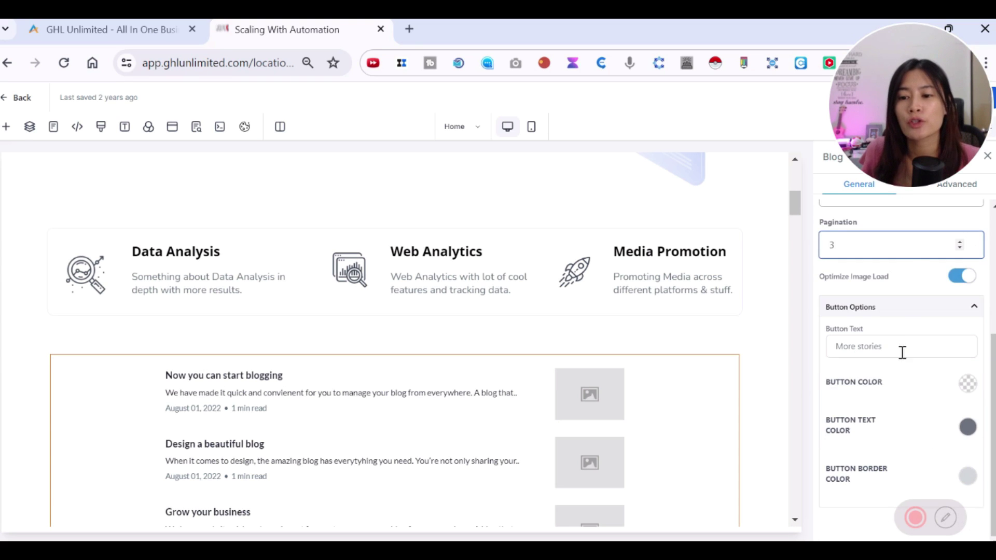
Step: Select All Posts as the blog element's category so that Vlog, travel and Blogpost are all included
drag(992, 352, 993, 312)
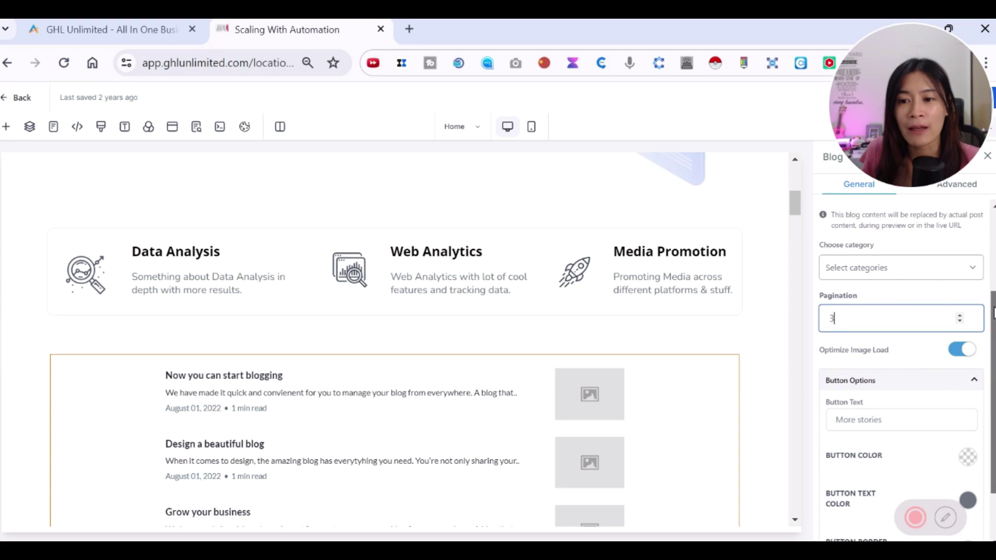
click(892, 274)
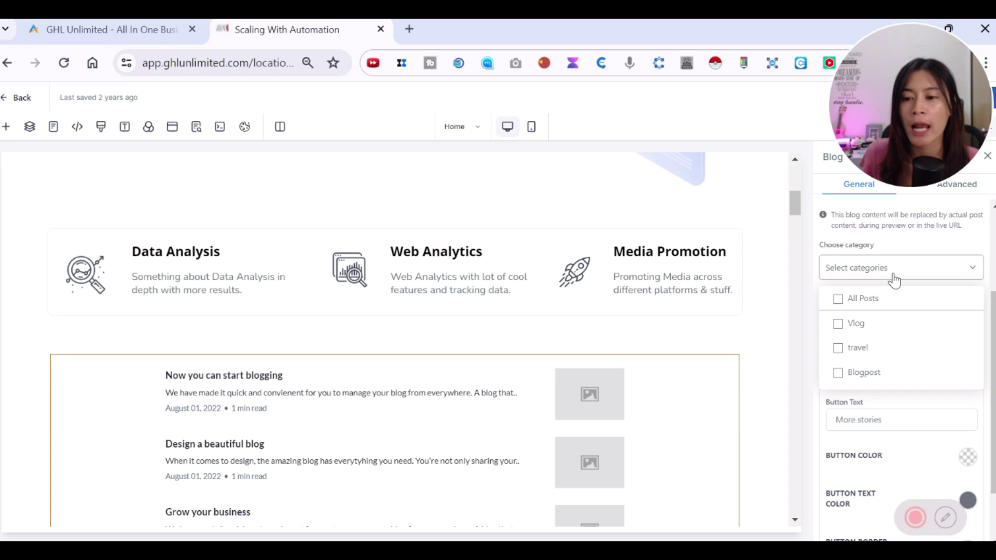
click(837, 348)
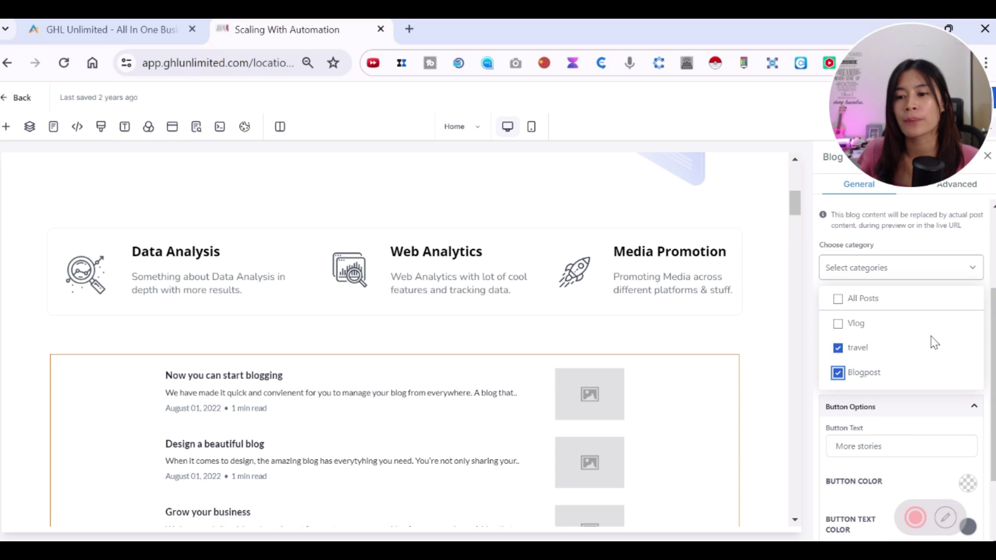
scroll(934, 342, up, 3)
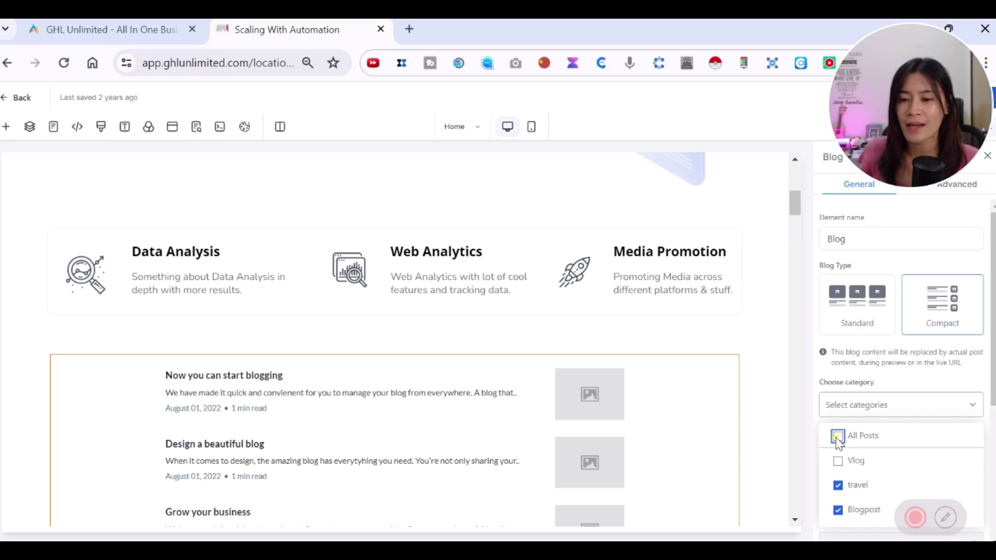
scroll(834, 360, down, 3)
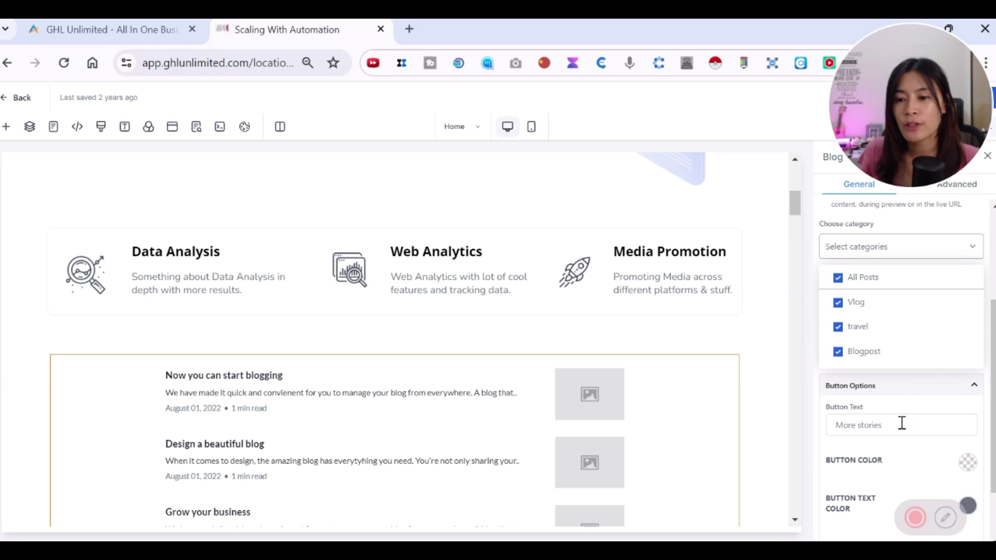
click(958, 395)
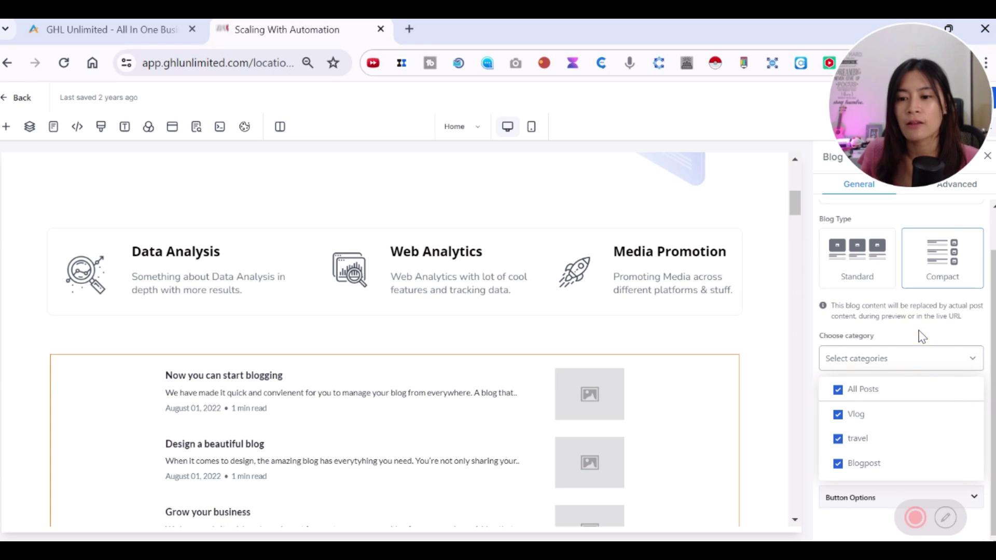
click(971, 367)
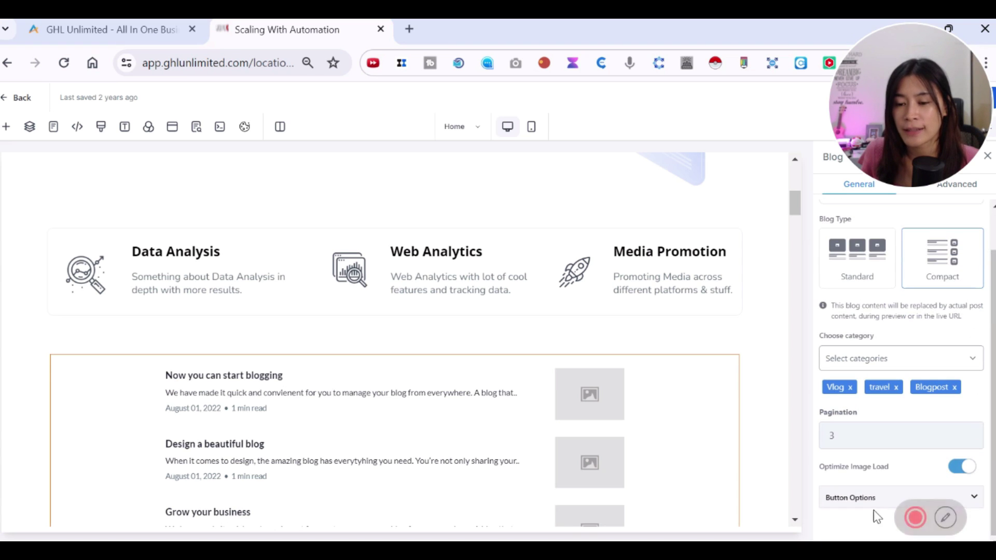
Step: Change the blog element's button text to "Learn More"
click(857, 500)
scroll(857, 500, down, 2)
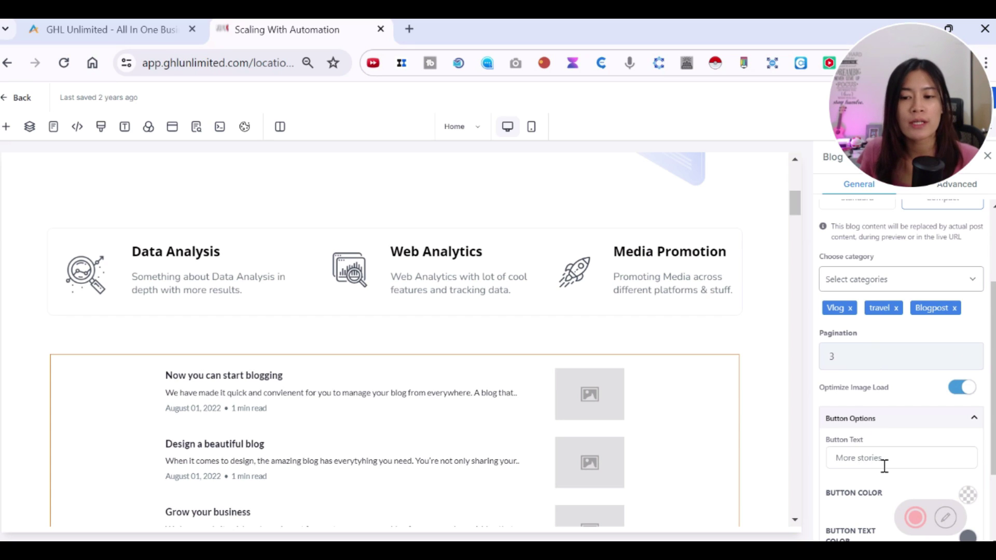
drag(883, 461, 806, 465)
text(Learn Morew)
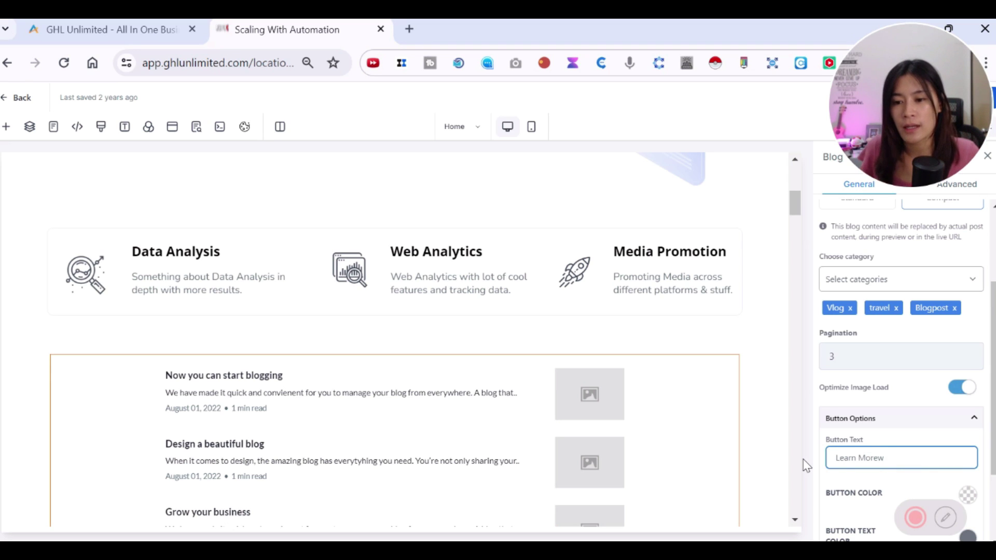
key(ctrl+shift+Left)
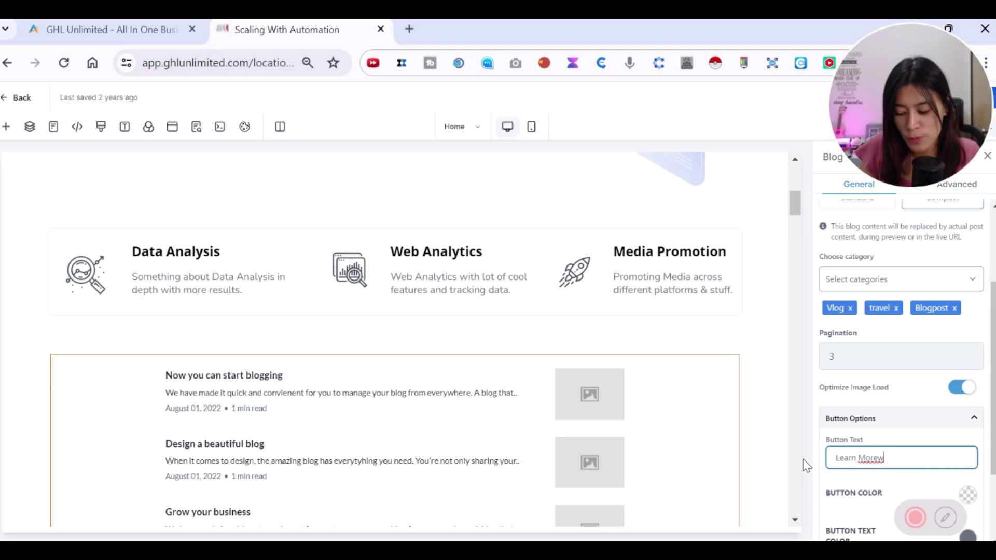
text(More)
scroll(899, 400, down, 2)
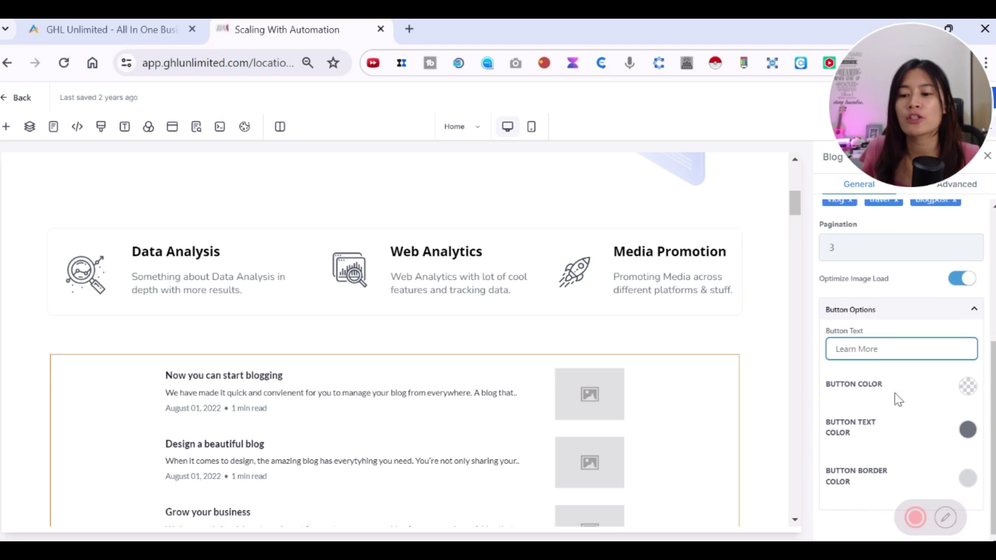
Step: Set the blog element's button color to the red swatch
click(967, 386)
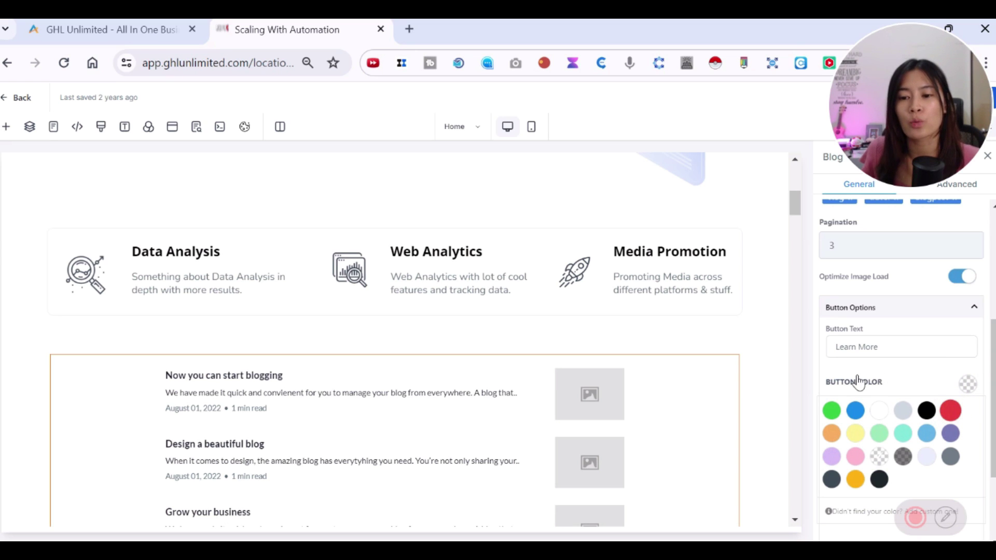
click(950, 410)
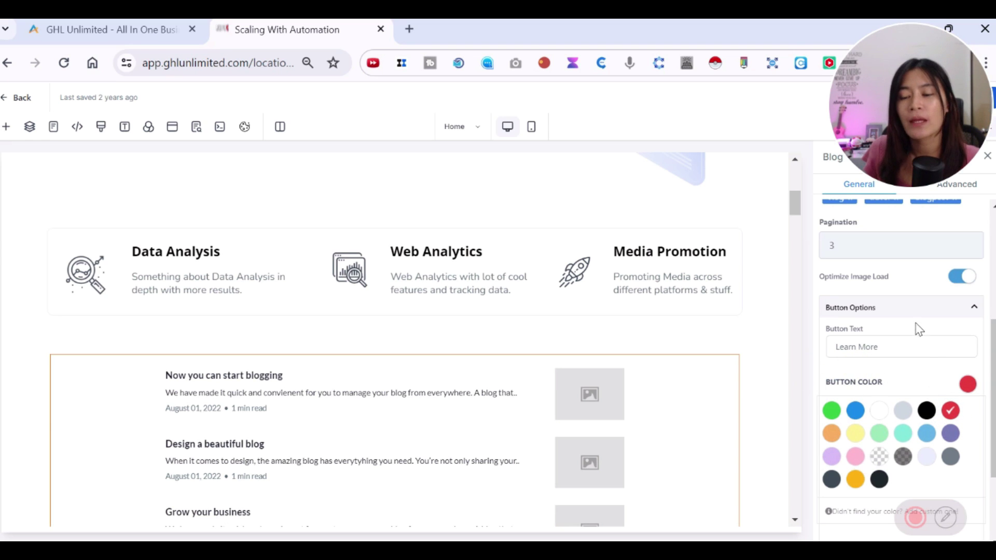
scroll(898, 363, down, 2)
scroll(896, 350, up, 4)
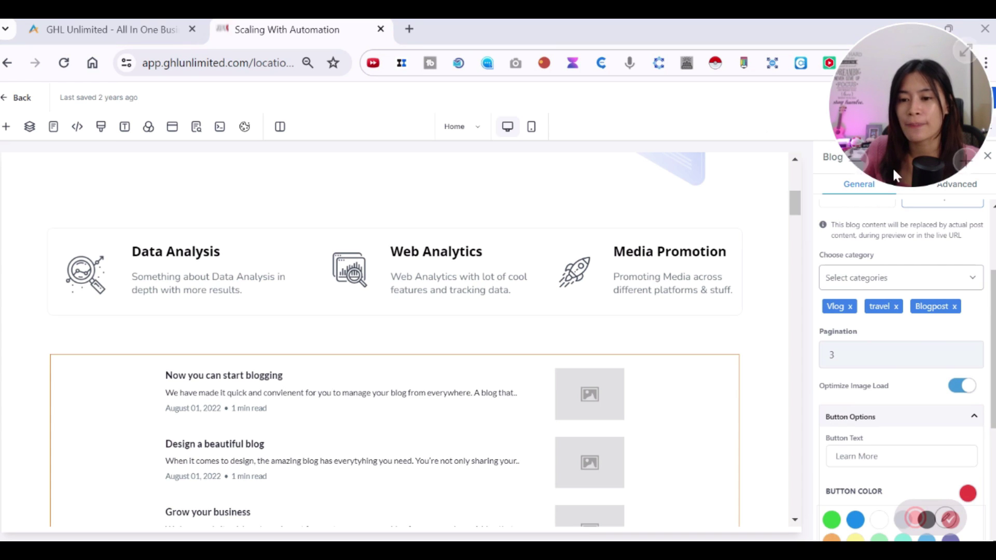
scroll(936, 358, up, 3)
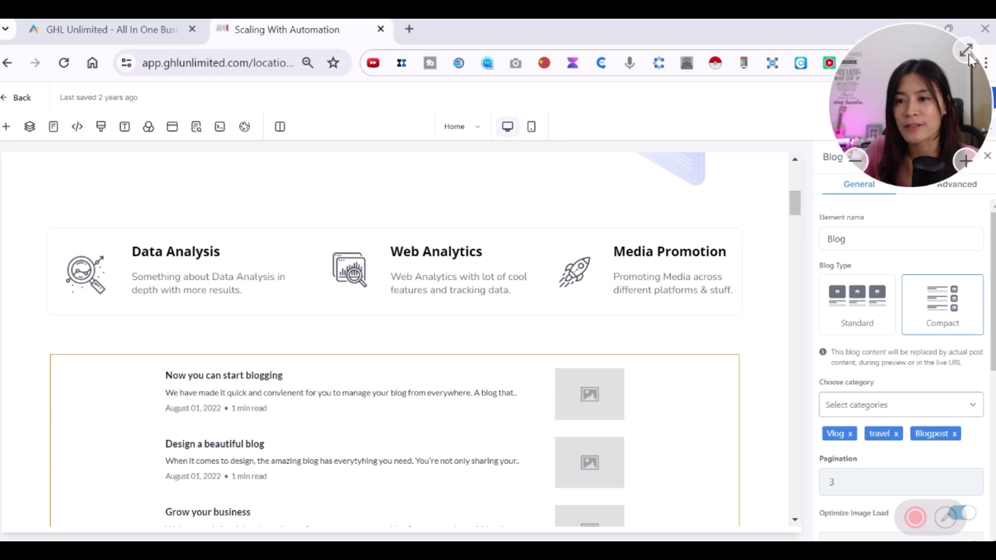
click(965, 50)
click(96, 115)
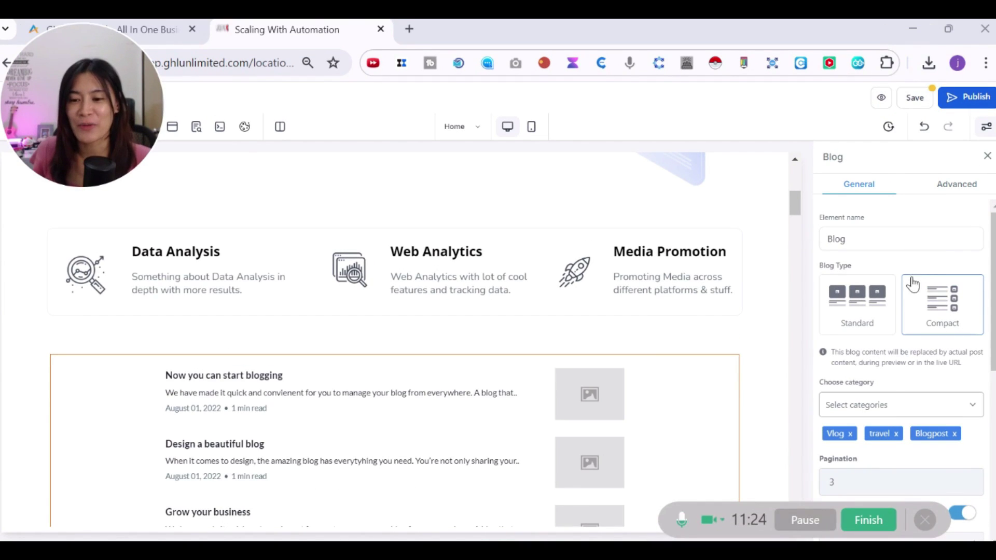
Step: Publish the Home page to the first available domain and dismiss the SEO settings without updating the meta data
click(958, 105)
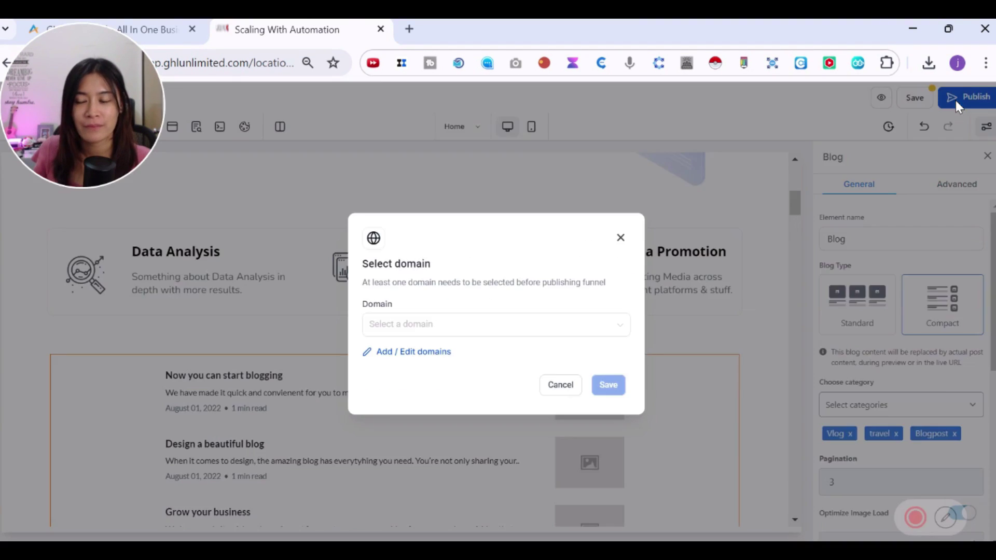
click(445, 328)
click(439, 350)
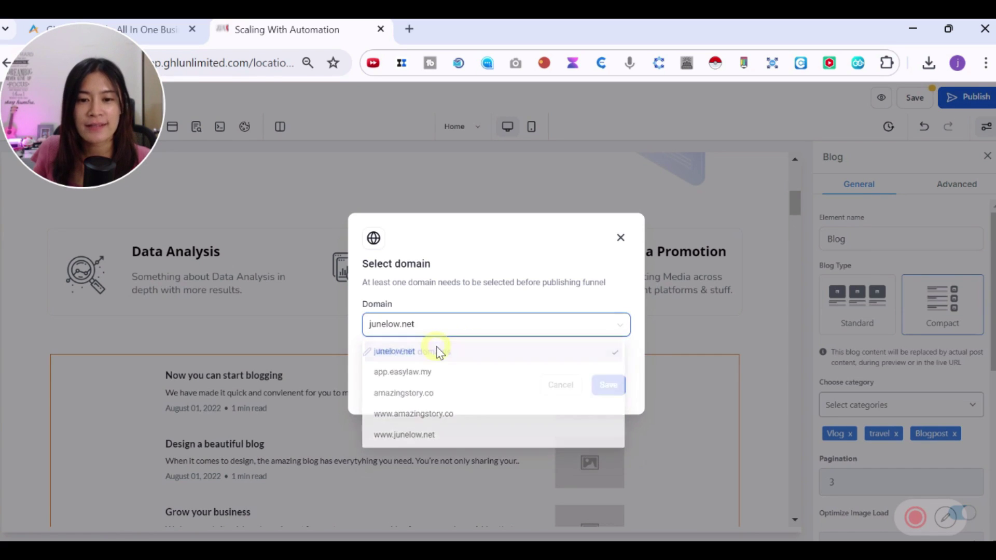
click(606, 386)
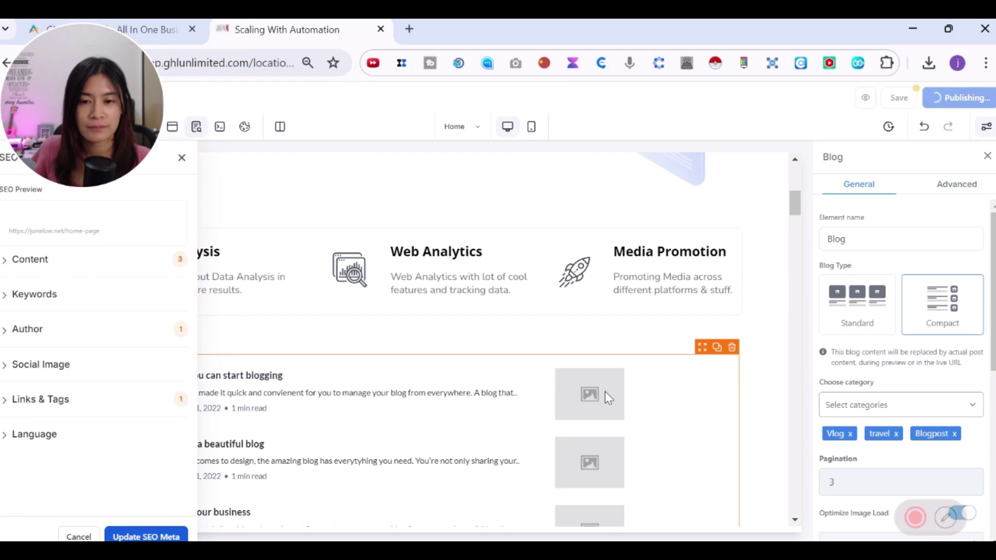
drag(82, 104, 104, 244)
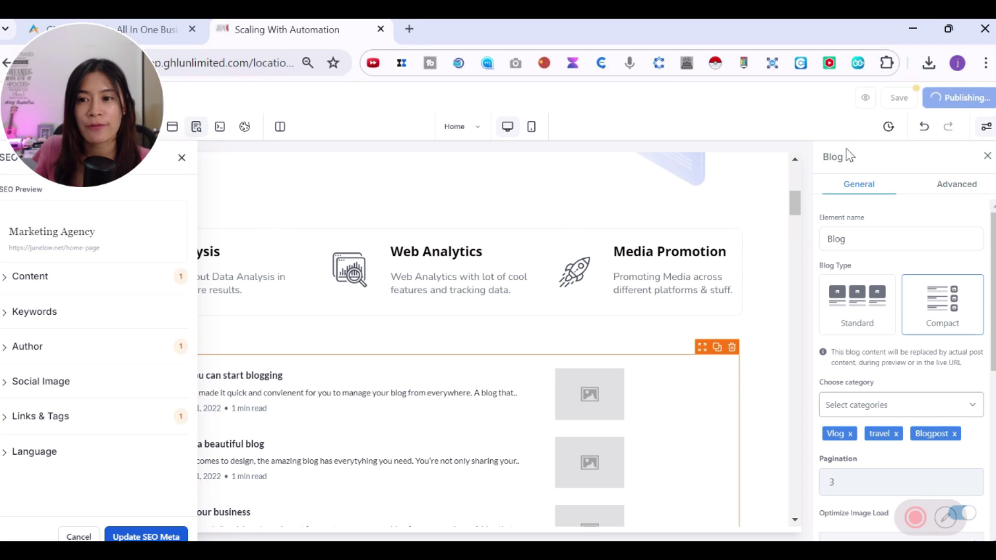
click(78, 537)
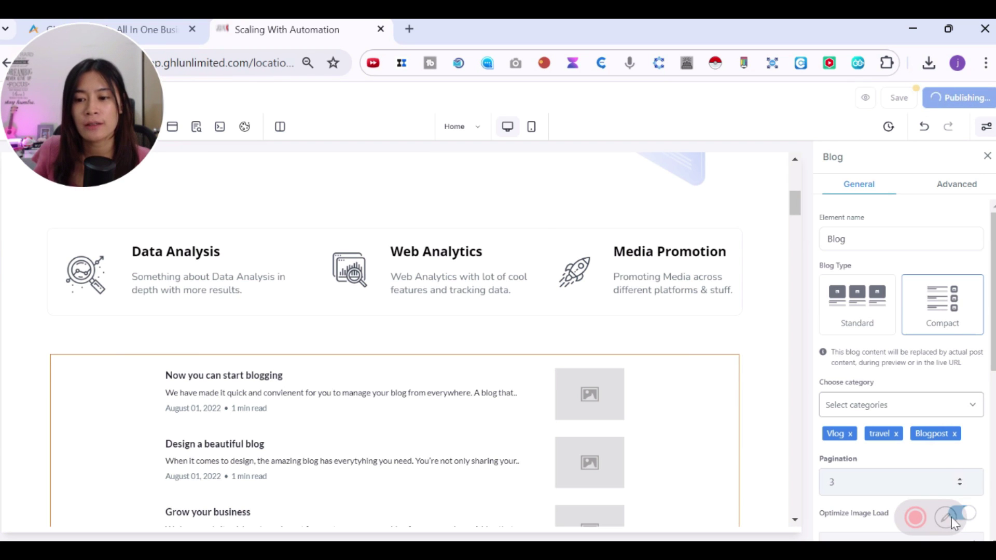
Step: Check the Home page preview, examining the compact blog post list and its Learn More button below the Web Analytics block
scroll(341, 241, up, 3)
click(282, 29)
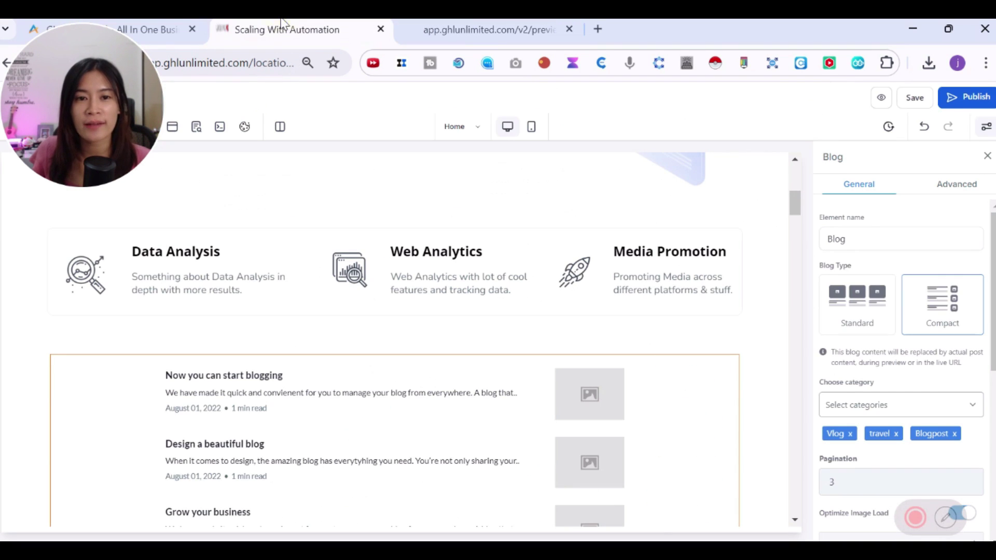
click(515, 27)
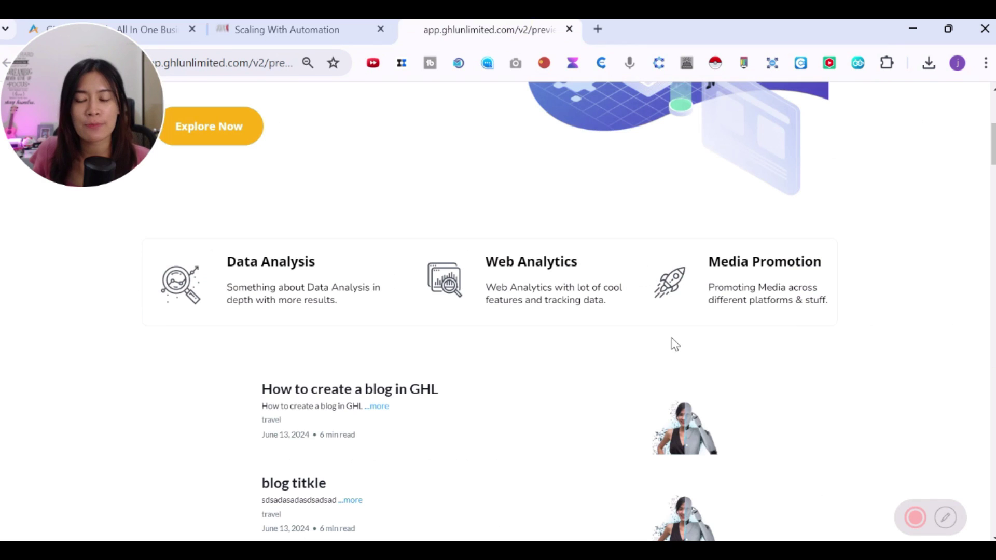
scroll(671, 342, down, 1)
scroll(714, 357, down, 2)
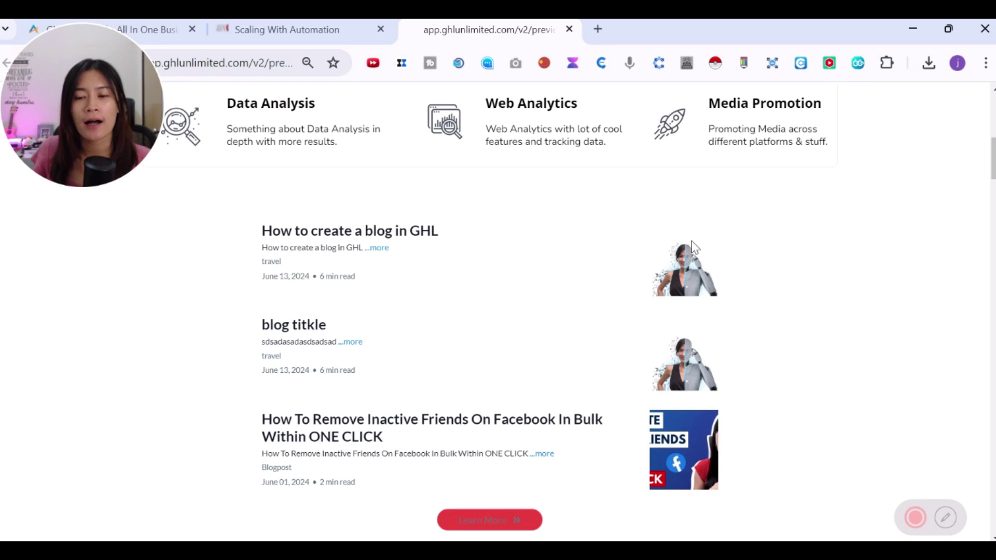
scroll(464, 446, down, 3)
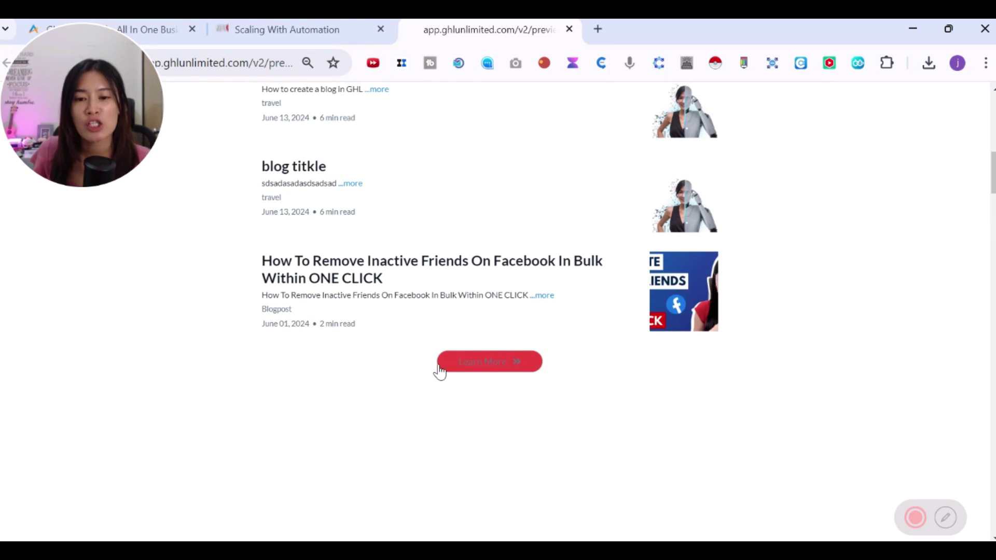
Step: Load more posts in the Home page preview and look through the extended blog list
click(488, 363)
scroll(624, 328, down, 3)
scroll(674, 352, up, 6)
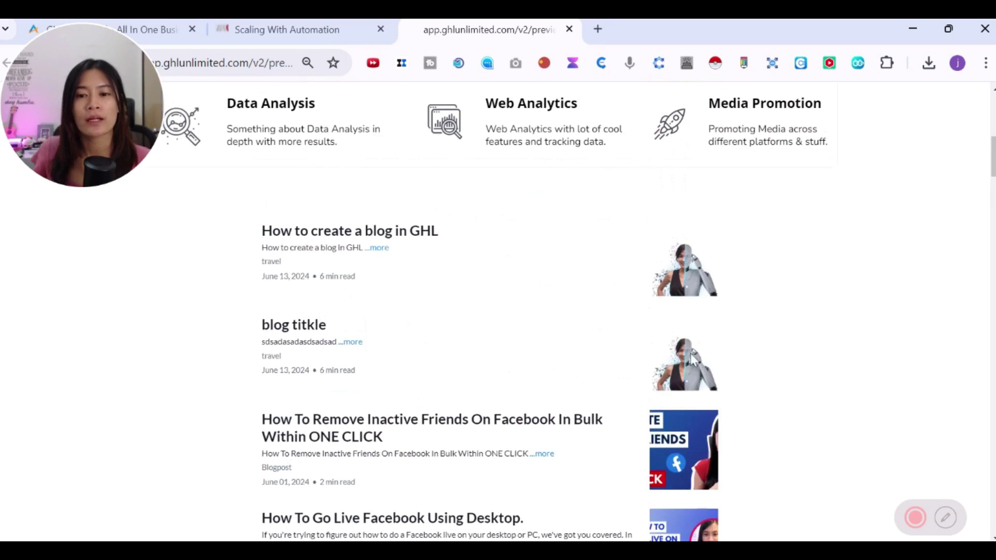
scroll(705, 288, down, 5)
scroll(672, 232, up, 2)
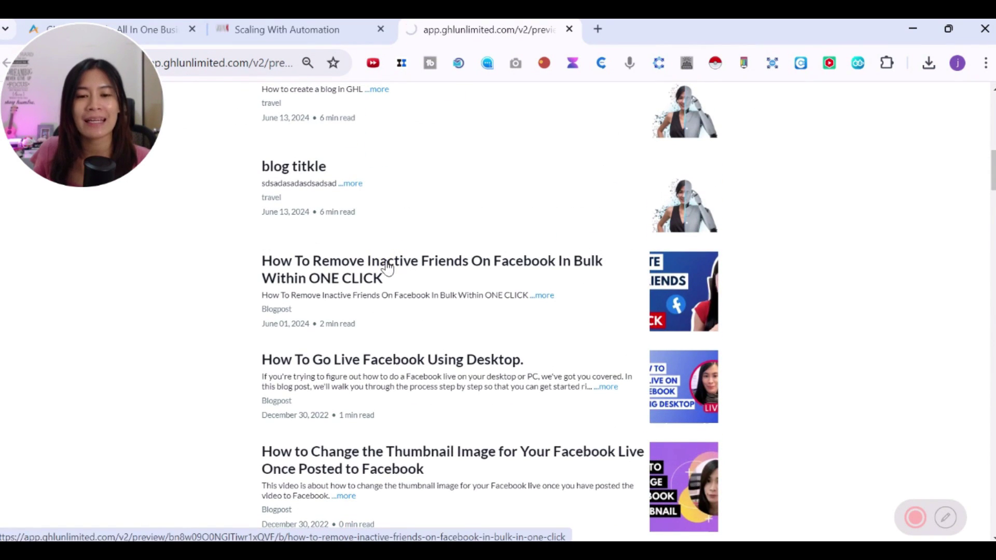
Step: Open the post "How To Remove Inactive Friends On Facebook In Bulk Within ONE CLICK" from the preview and look through its page
scroll(601, 363, down, 15)
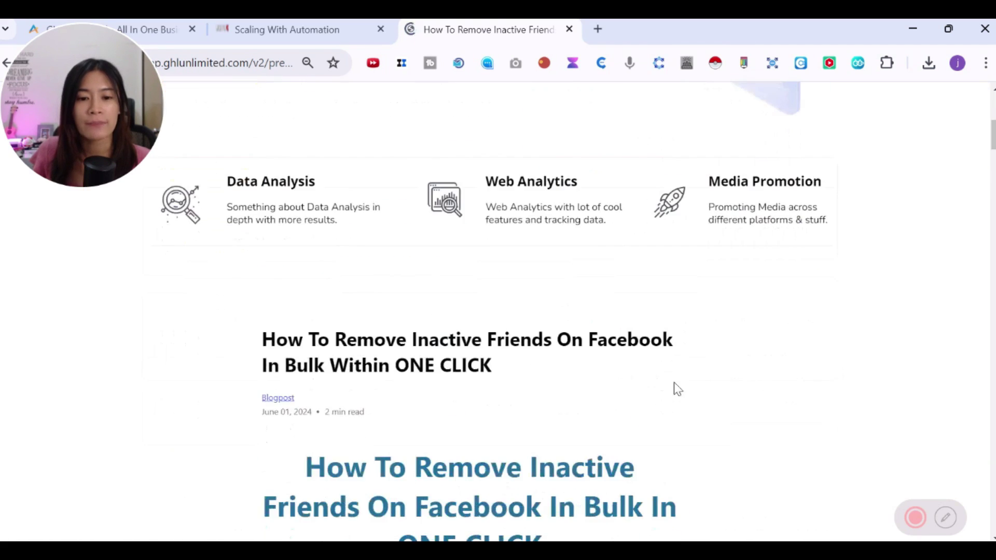
scroll(675, 450, up, 10)
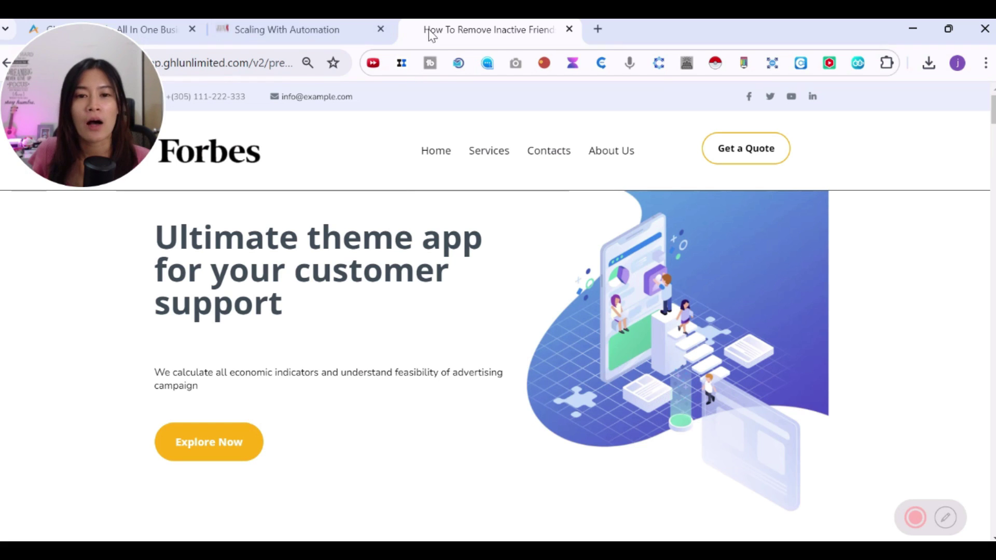
drag(151, 115, 975, 109)
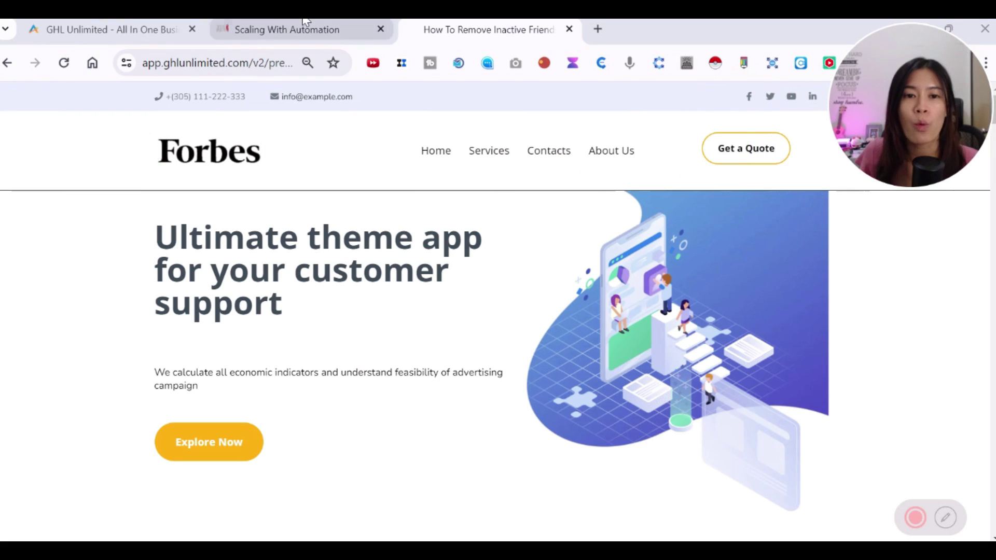
Step: Leave the Home page builder and open the Advertising Agency website from the Agency folder
click(58, 20)
click(288, 29)
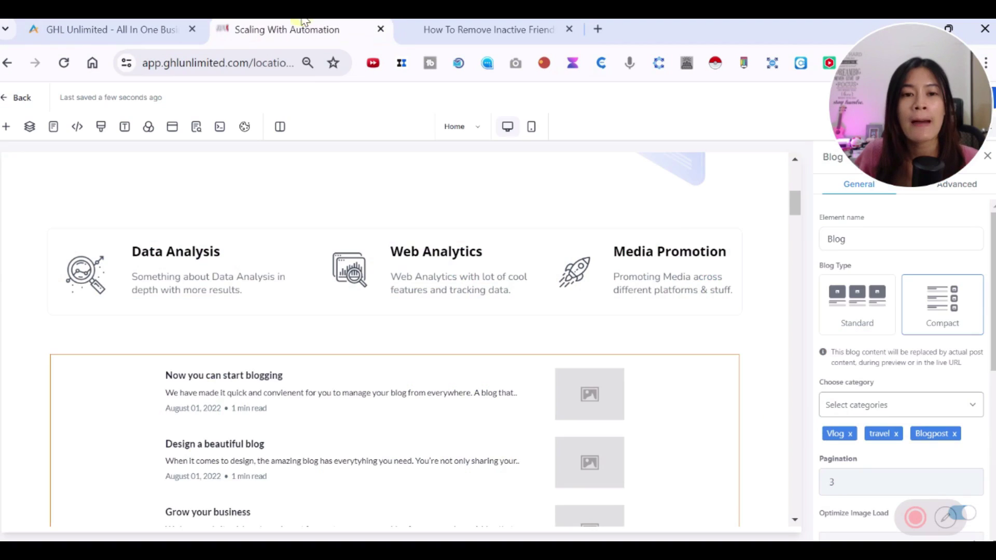
click(6, 105)
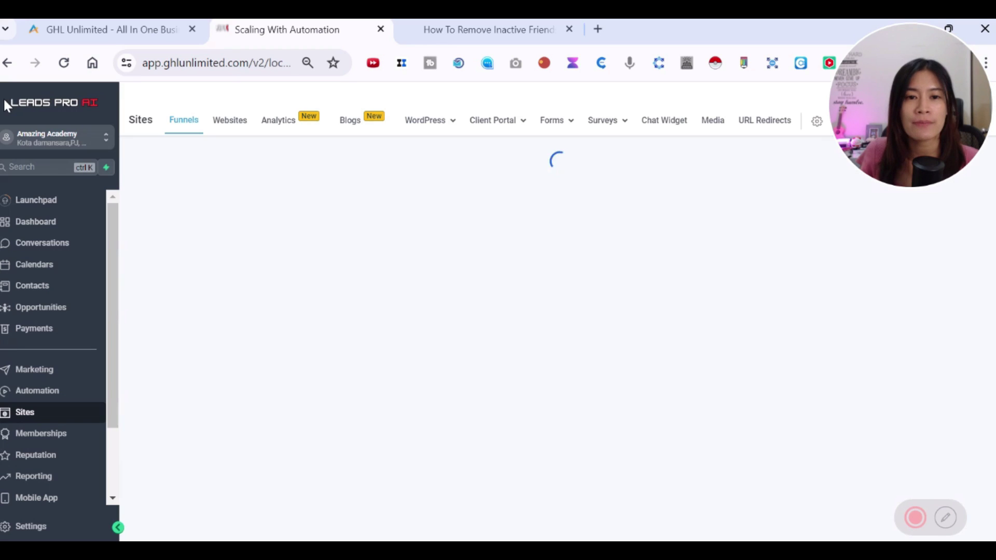
click(228, 127)
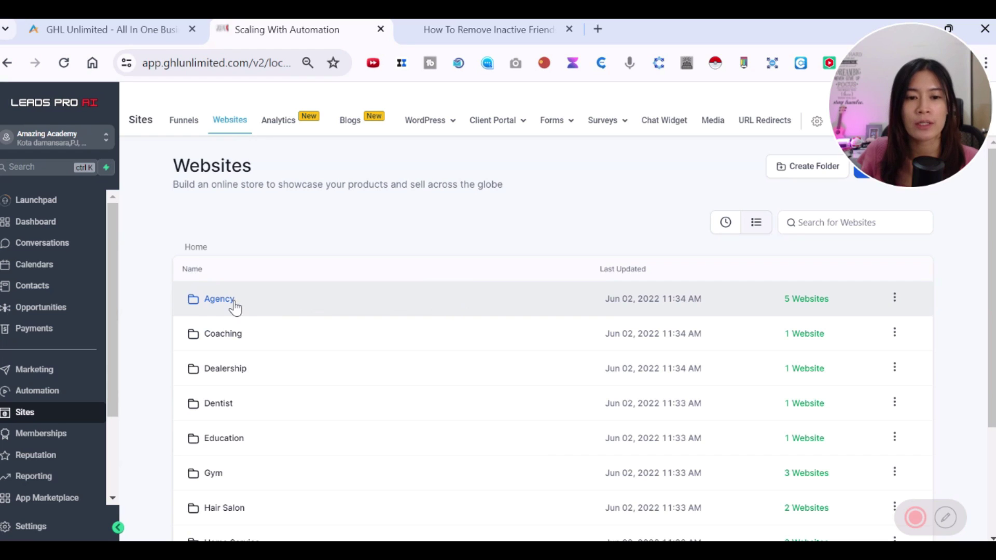
scroll(435, 394, down, 3)
scroll(437, 431, up, 3)
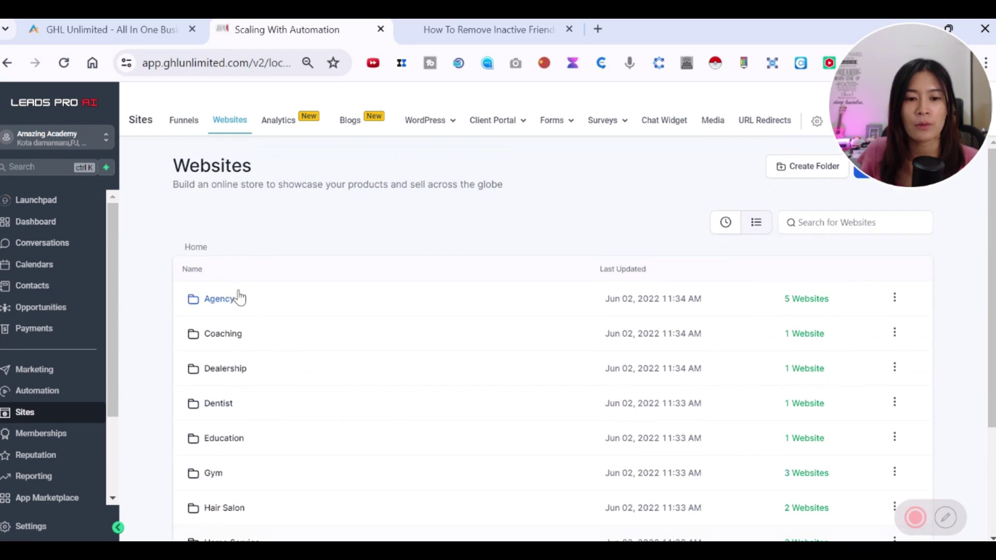
click(214, 305)
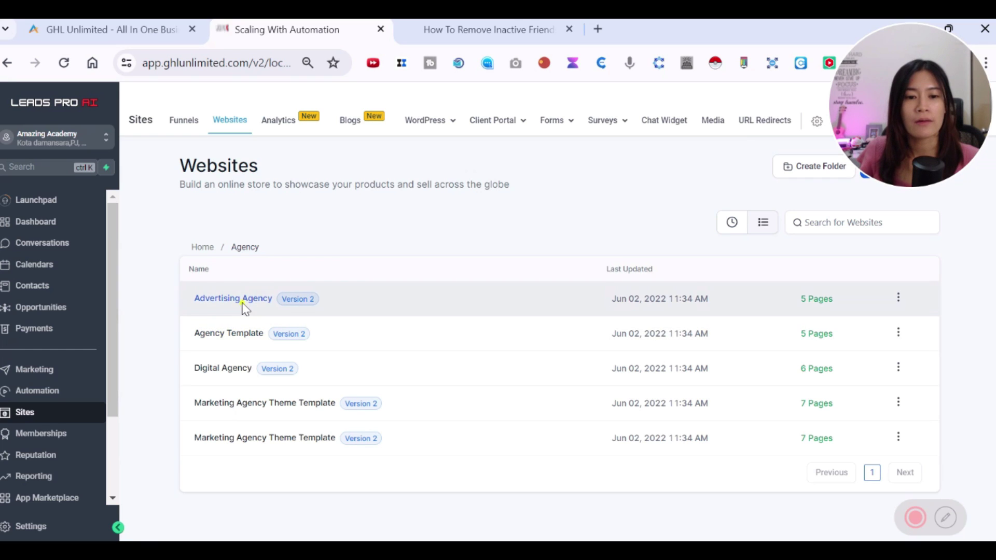
click(244, 306)
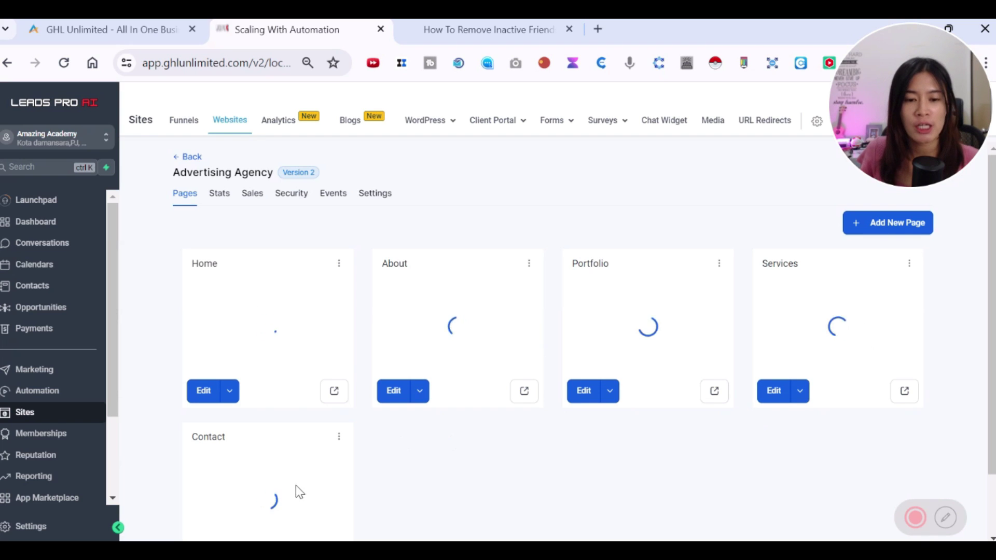
Step: Clone the Portfolio page to the Affiliate Content Creators website in the Amazing Academy location
click(719, 264)
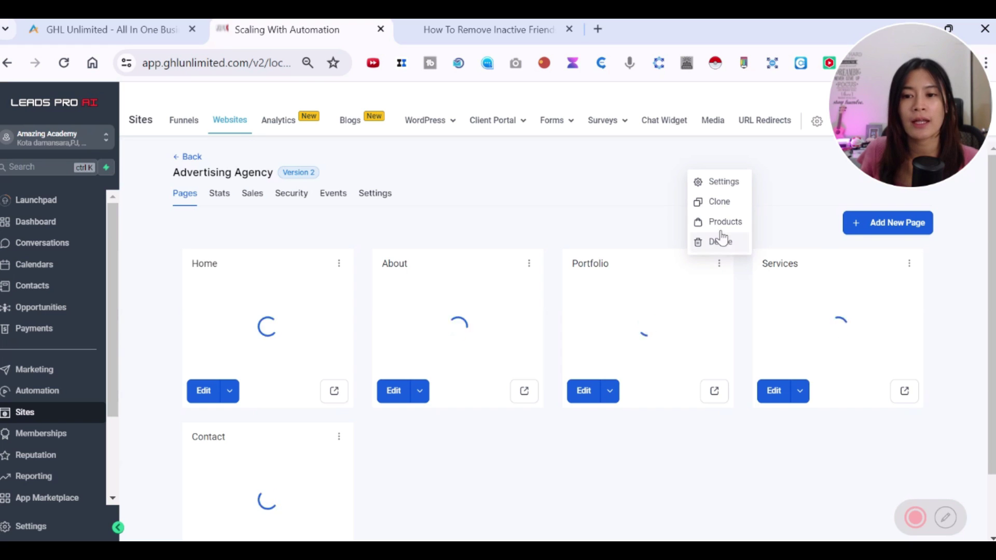
click(721, 203)
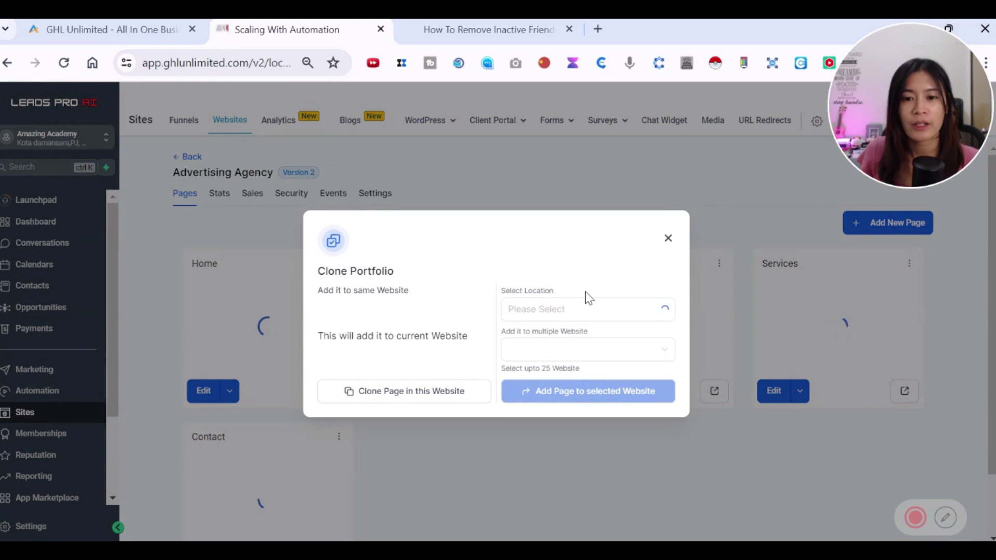
click(568, 316)
click(560, 335)
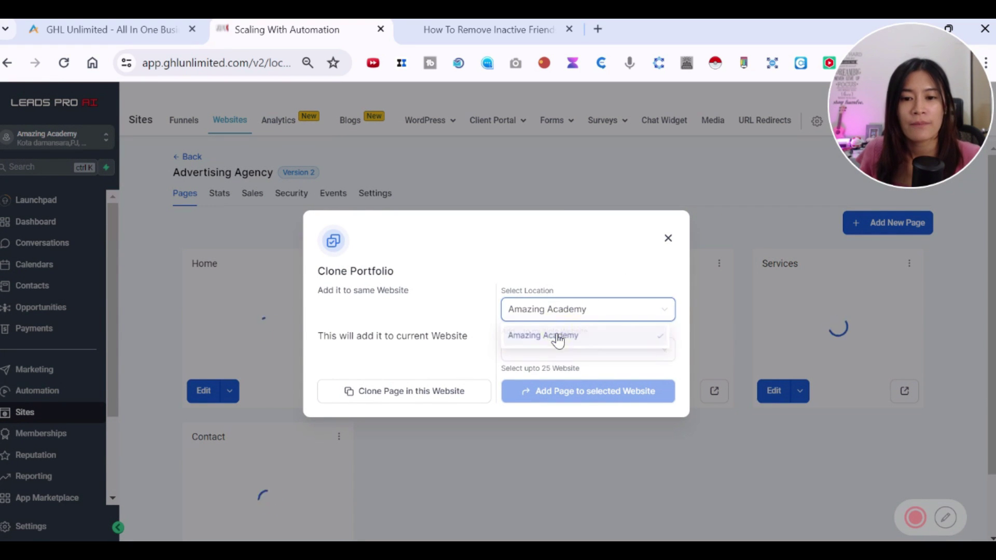
click(546, 350)
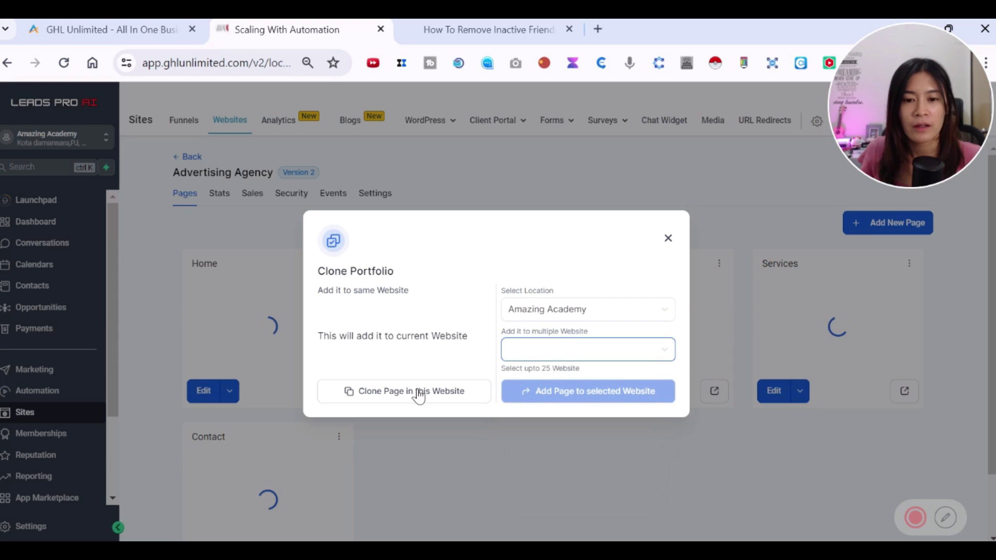
click(542, 351)
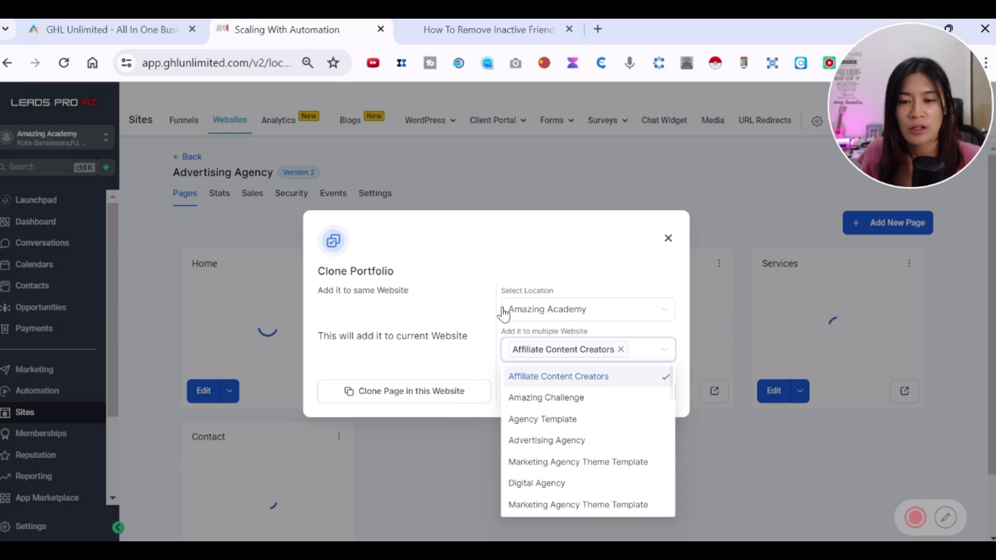
click(493, 278)
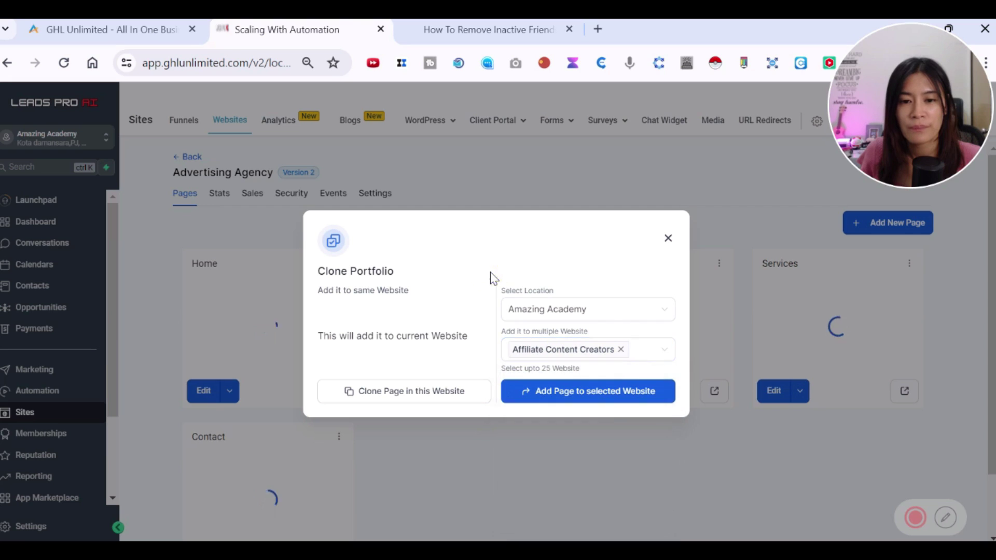
click(602, 399)
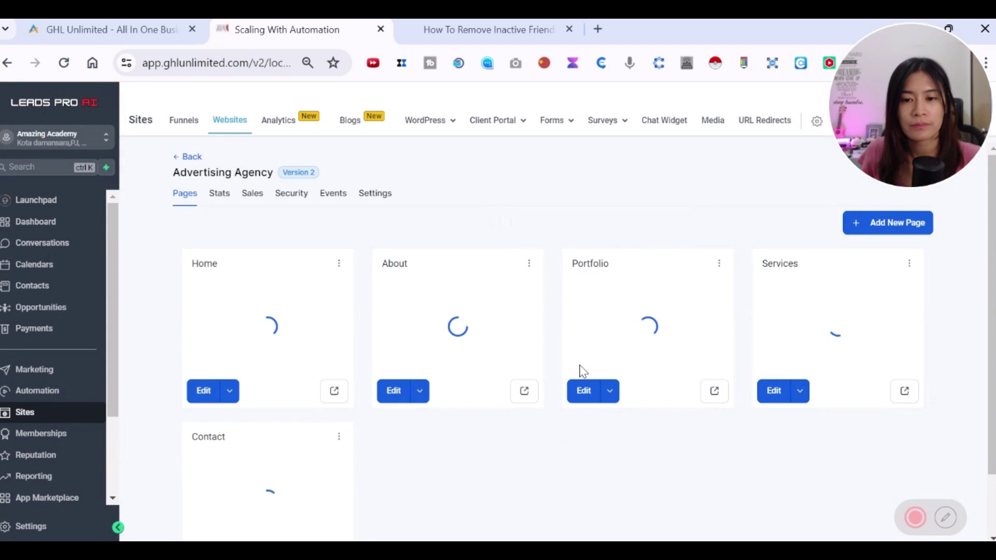
Step: Open the Home Clone page in the page builder and look over its headline and navigation menu text
click(419, 392)
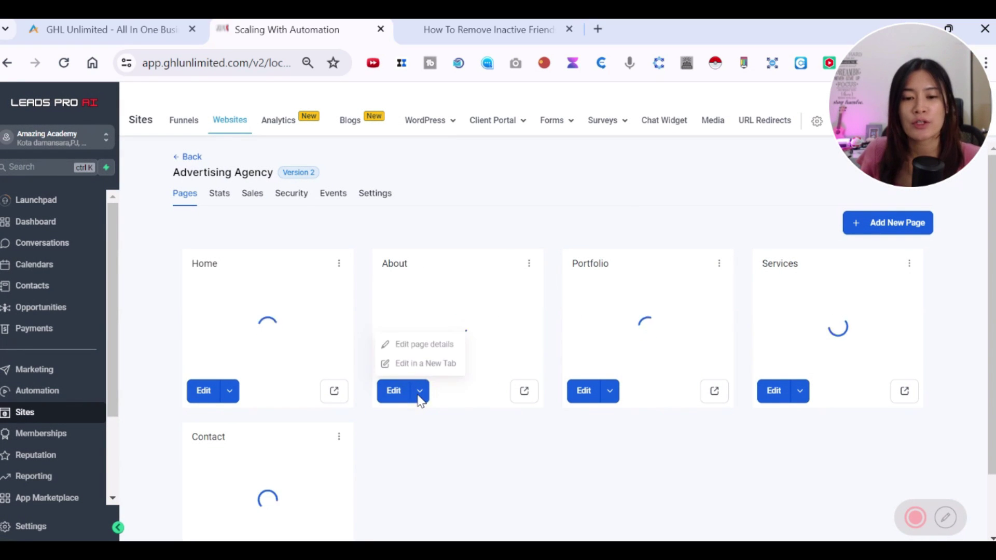
click(422, 345)
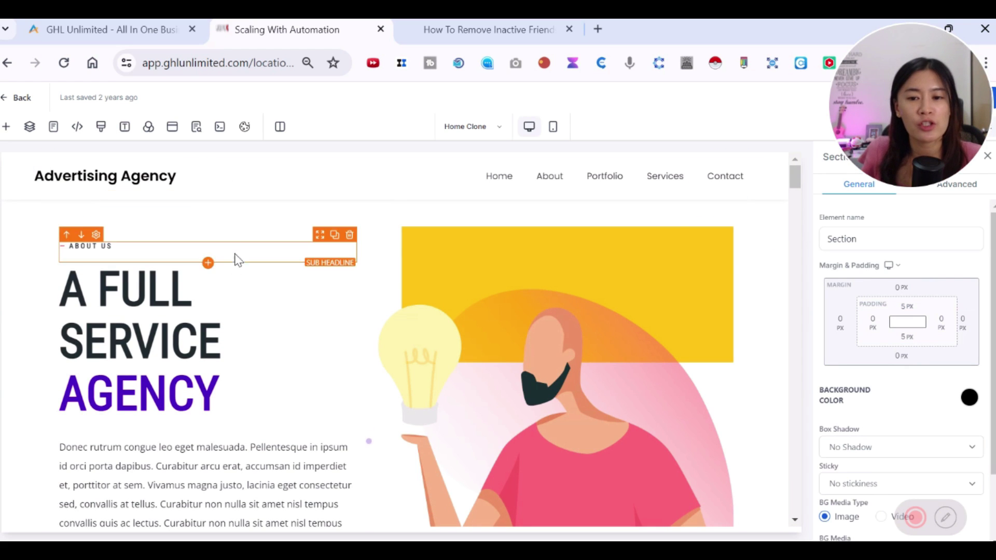
scroll(360, 393, down, 7)
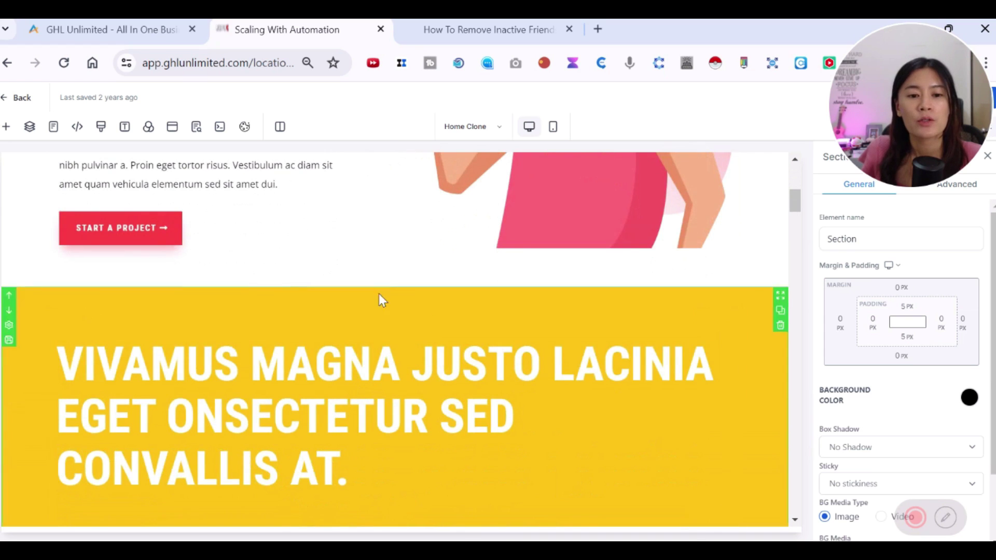
scroll(379, 295, up, 7)
click(116, 316)
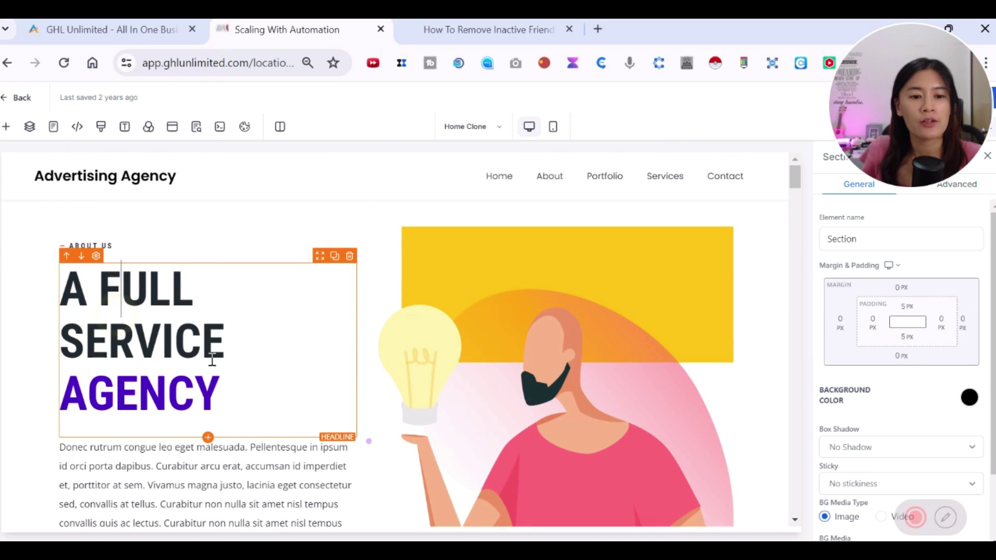
double_click(161, 179)
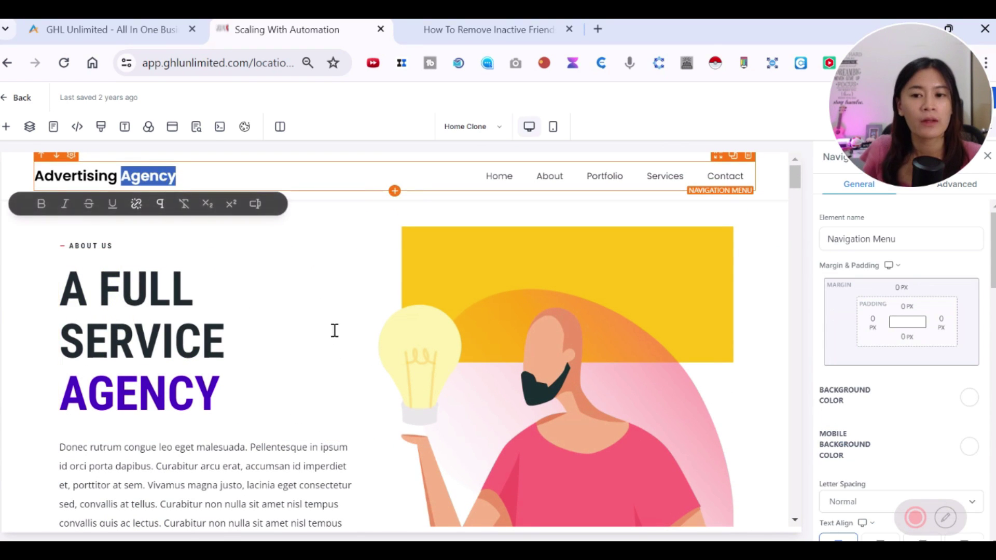
Step: Add a full-width section containing a 1-column row directly below the yellow View Portfolio section
scroll(334, 329, down, 7)
scroll(439, 390, down, 3)
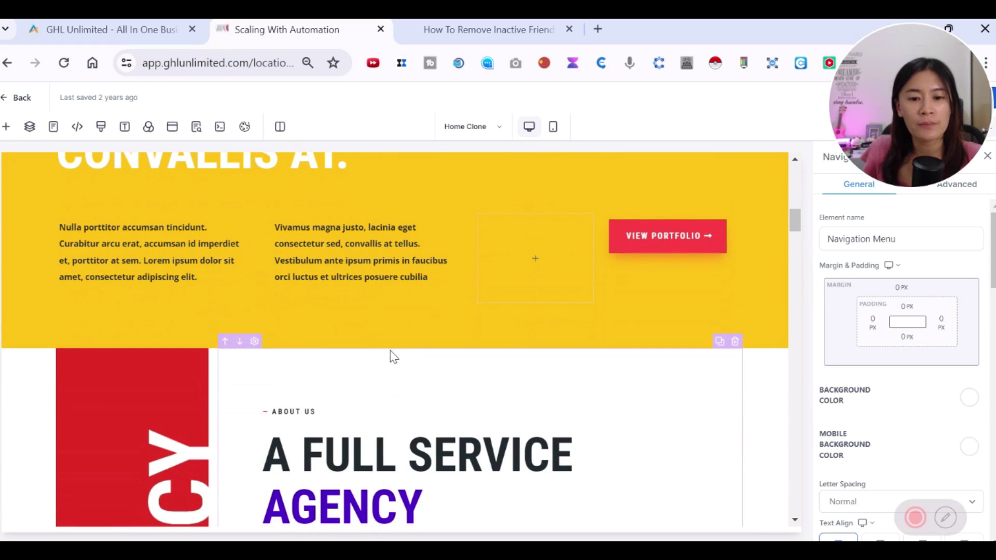
click(397, 349)
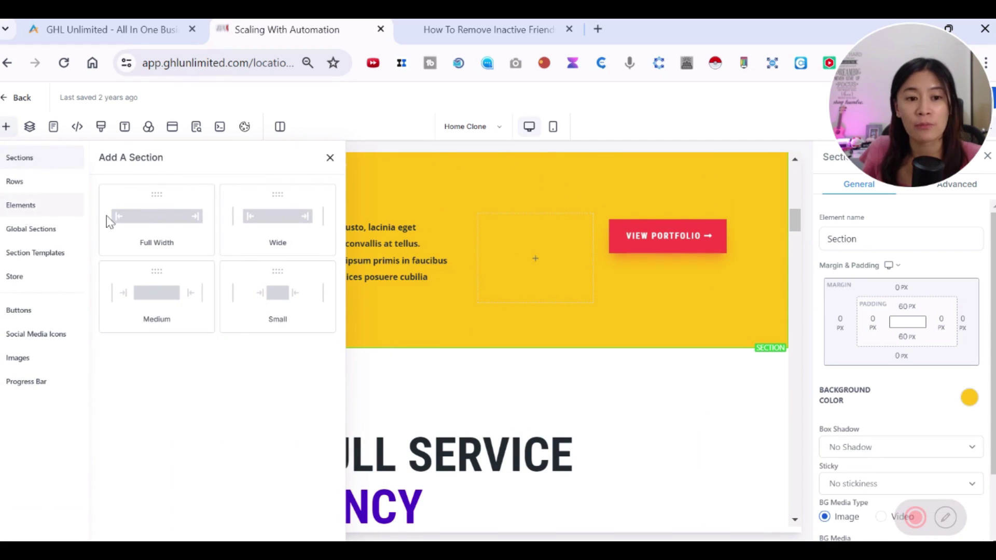
click(164, 227)
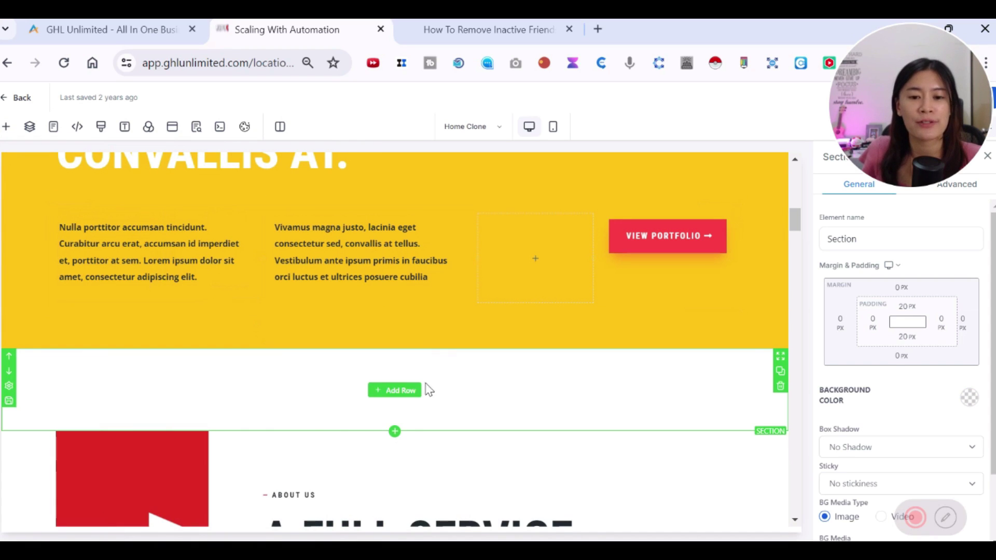
click(407, 392)
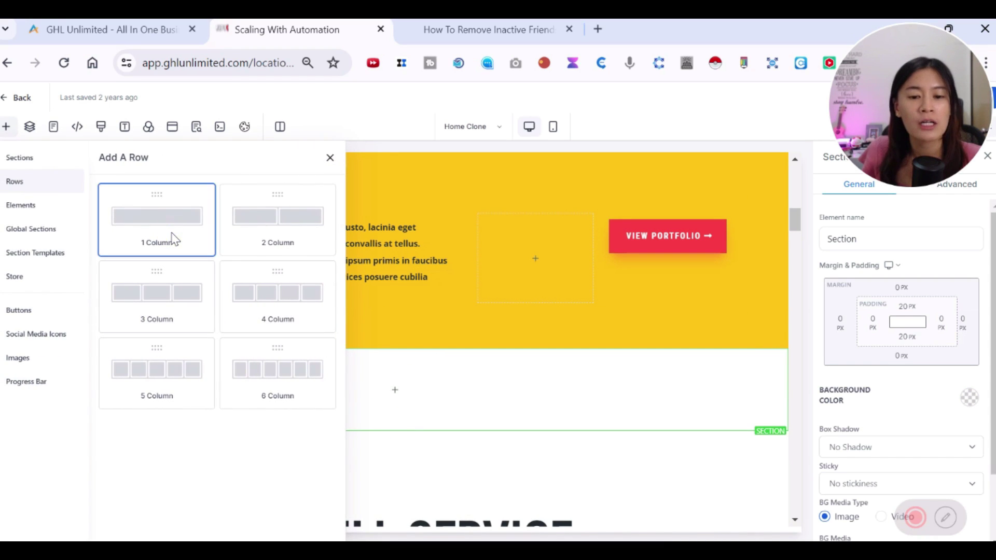
click(153, 223)
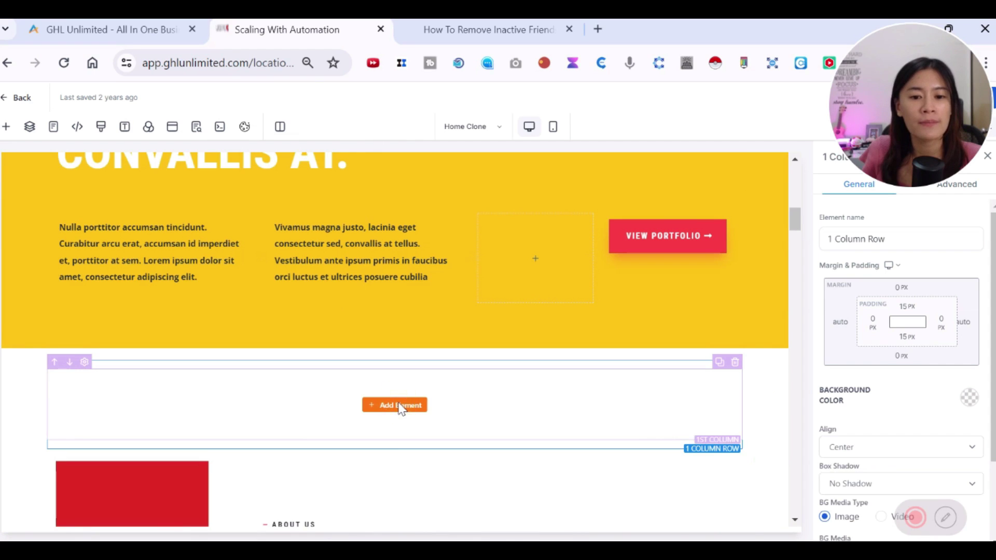
Step: Place a Blog Posts element in the new one-column row and look through its settings
click(400, 406)
text(b;lo)
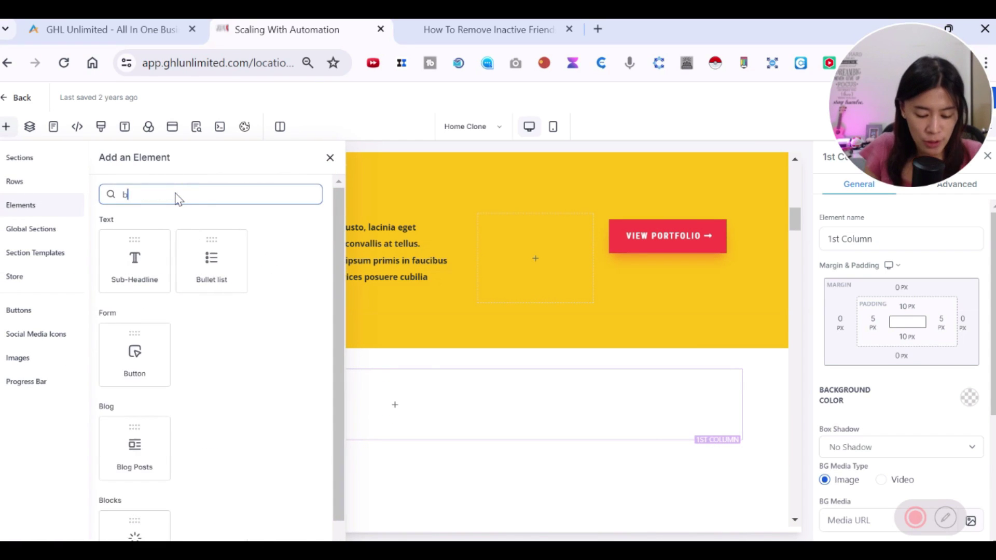
key(BackSpace)
text(log)
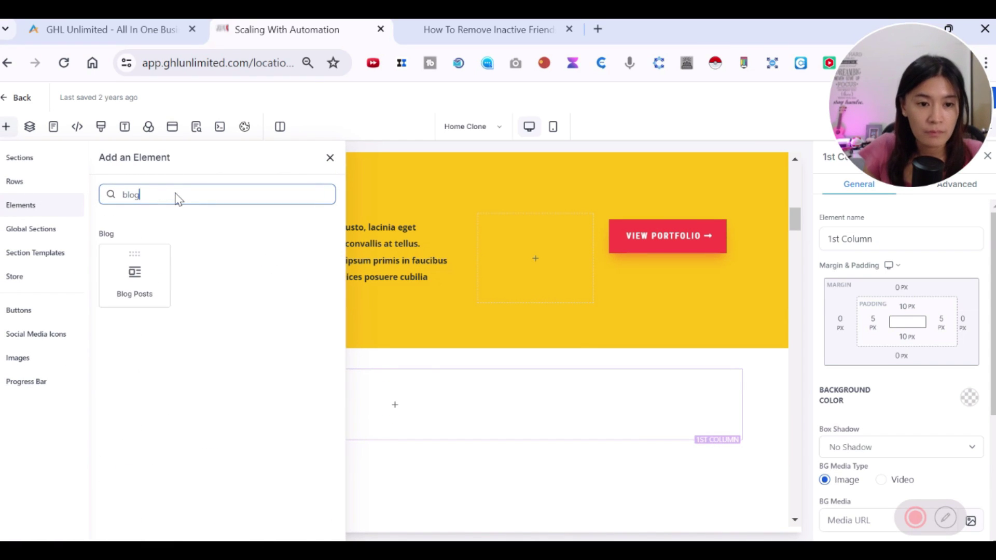
drag(165, 254, 465, 435)
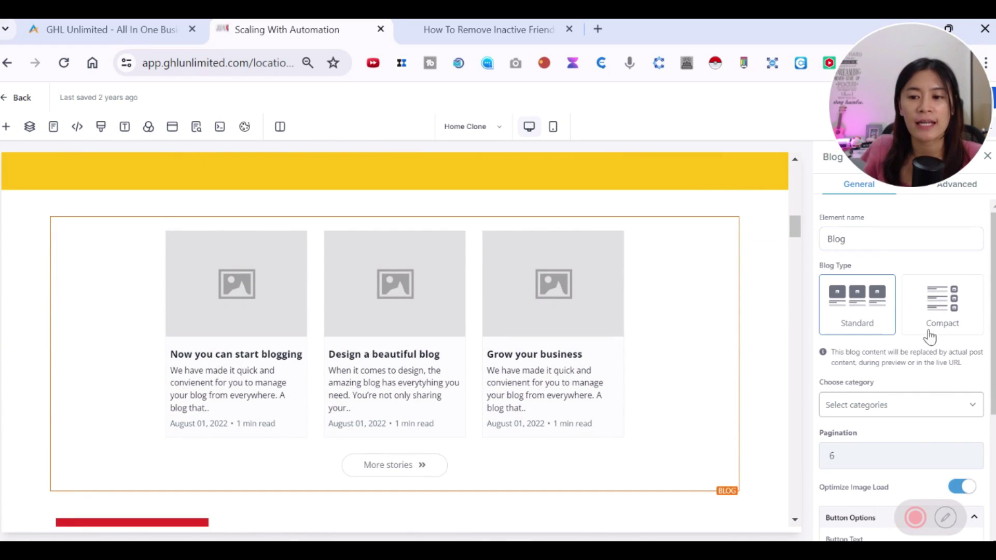
scroll(880, 411, down, 3)
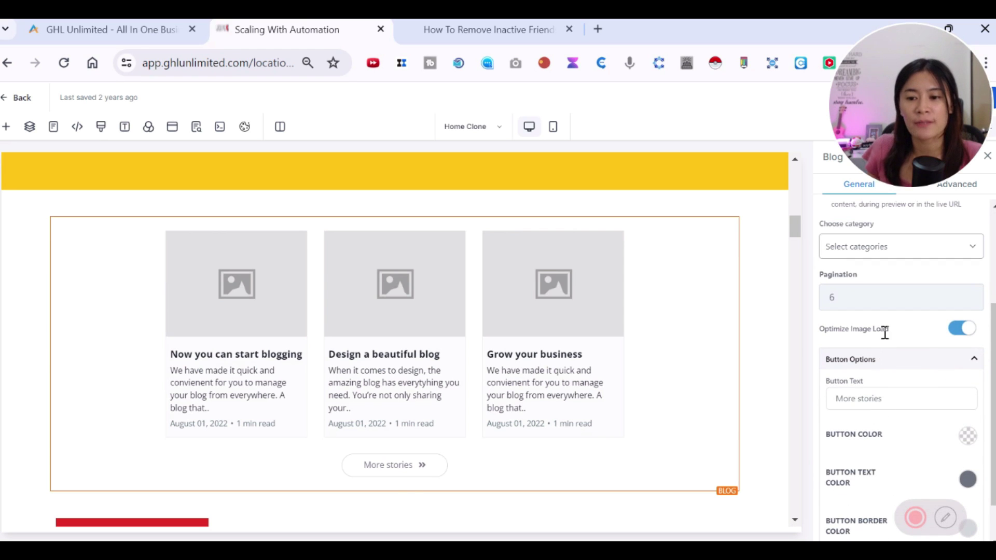
Step: Delete the yellow View Portfolio section and the "A Full Service Agency" hero section above the blog posts
scroll(561, 325, up, 6)
scroll(677, 338, up, 1)
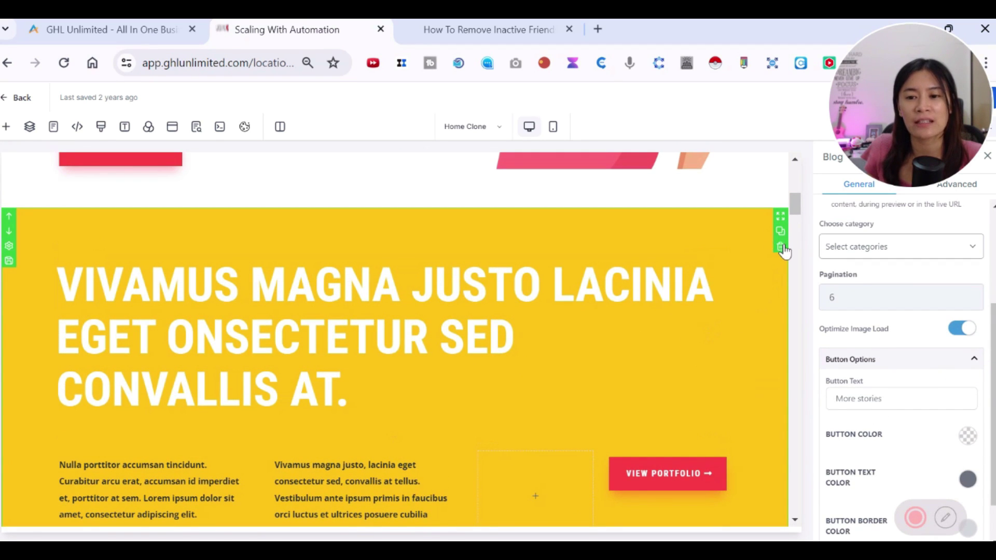
click(781, 247)
scroll(740, 267, up, 9)
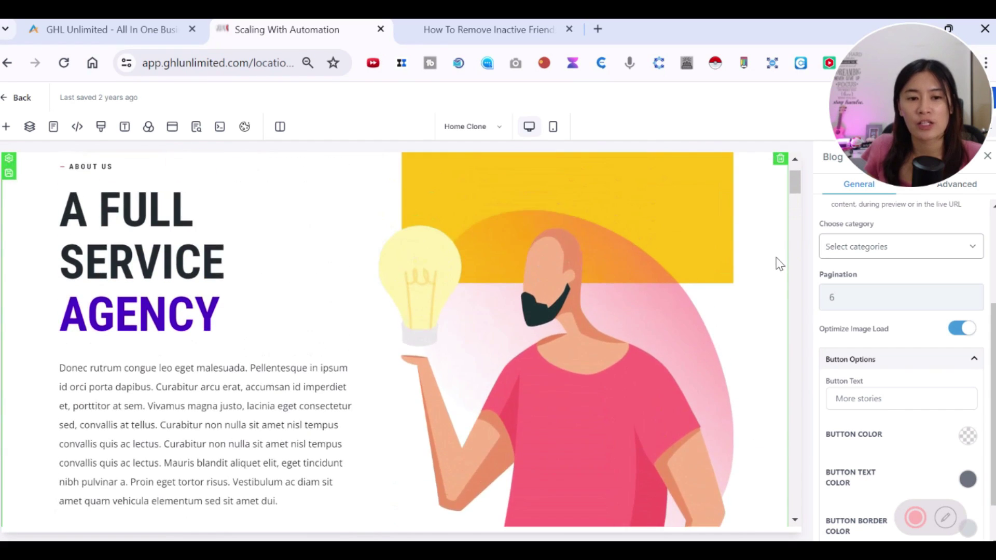
click(779, 240)
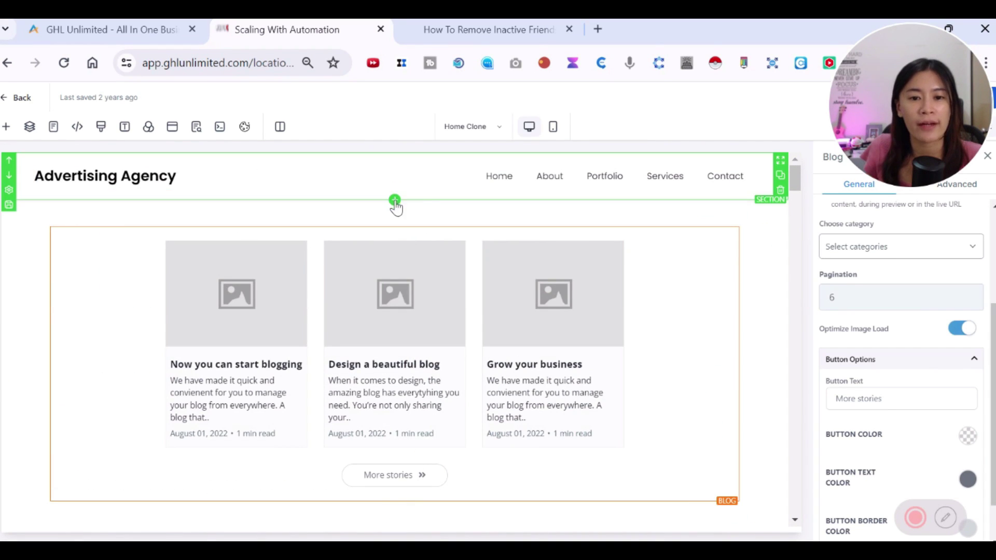
Step: Add a full-width section directly below the header navigation and place 1-column rows in it
click(395, 200)
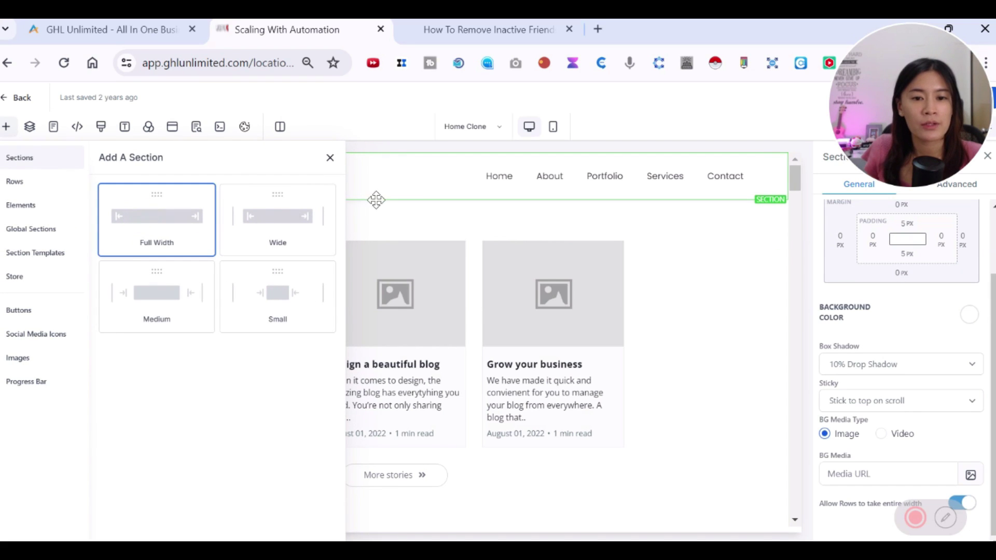
click(160, 218)
click(395, 242)
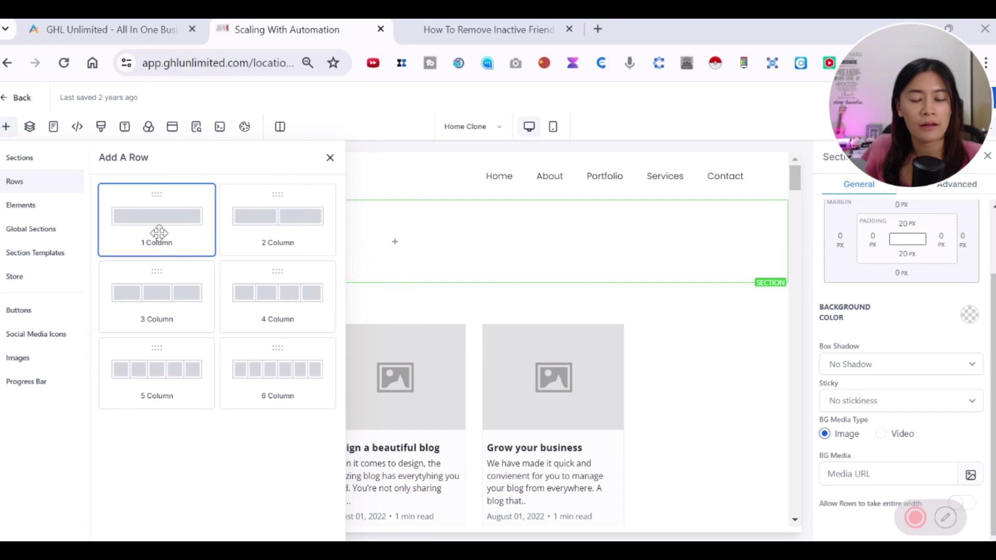
drag(418, 253, 413, 251)
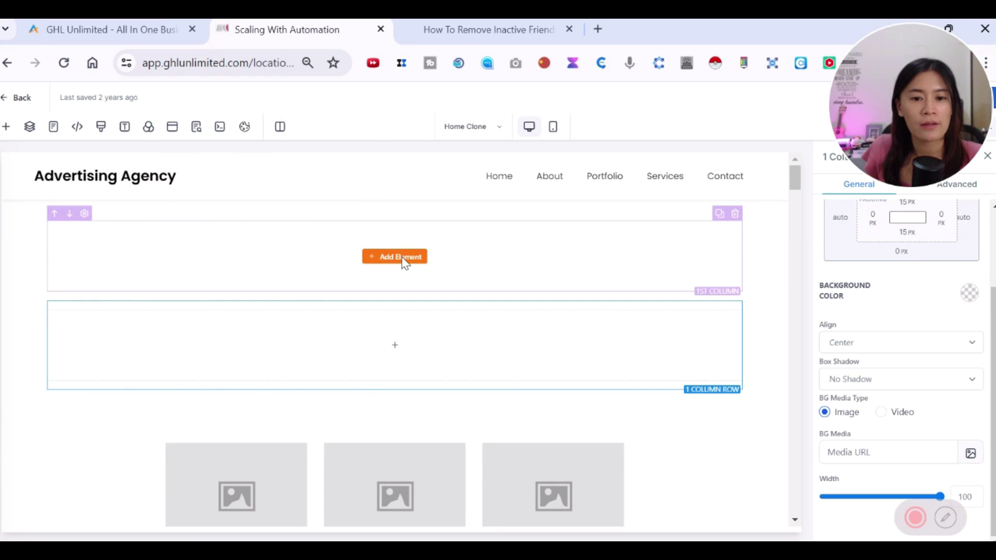
Step: Place Headline elements in the first 1-column row of the new section
click(407, 266)
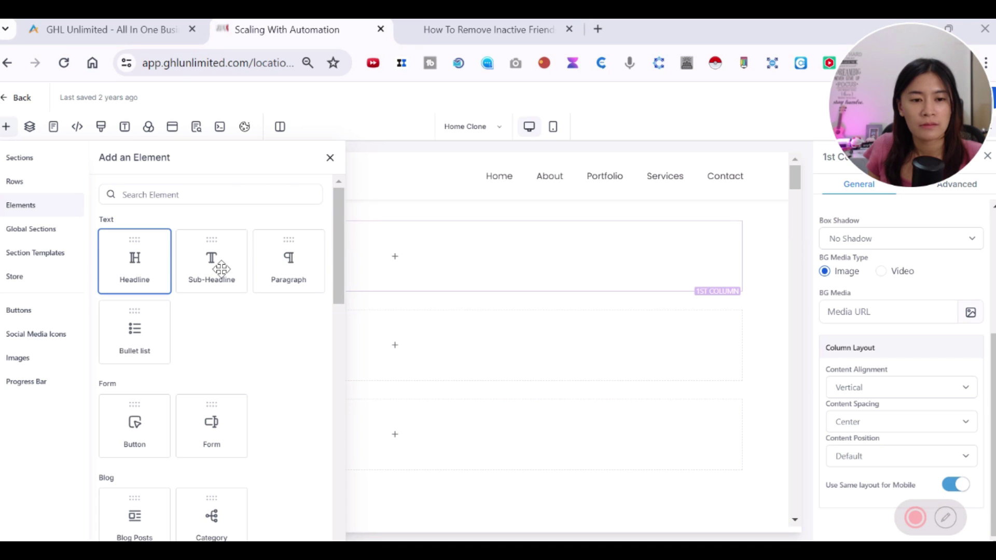
drag(429, 270, 441, 271)
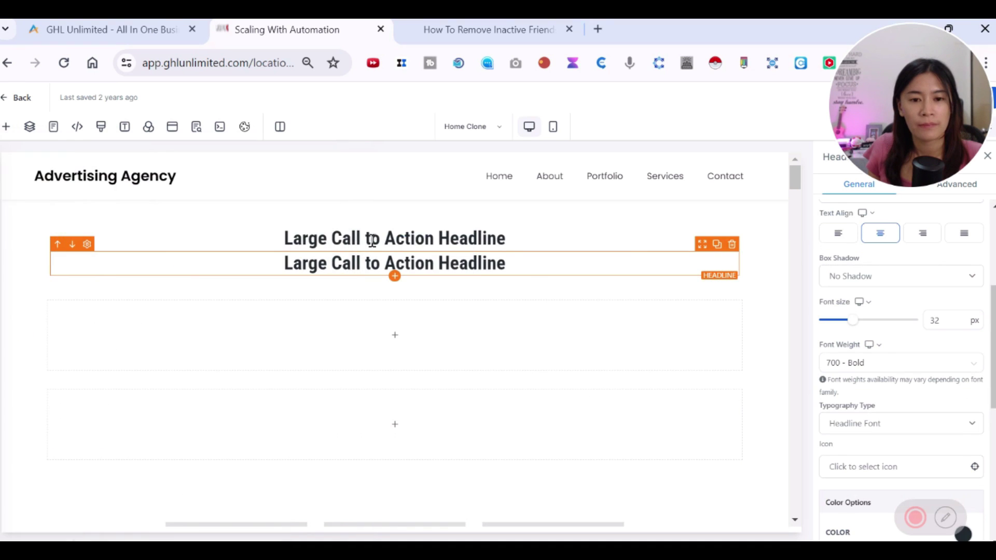
drag(731, 238, 735, 245)
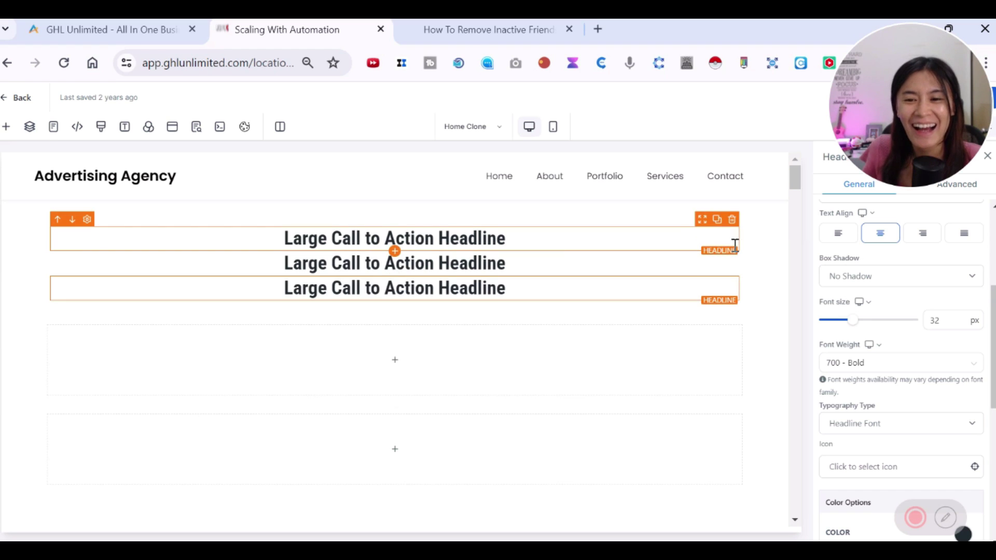
Step: Replace the text of the uppermost headline with "Blog"
triple_click(433, 238)
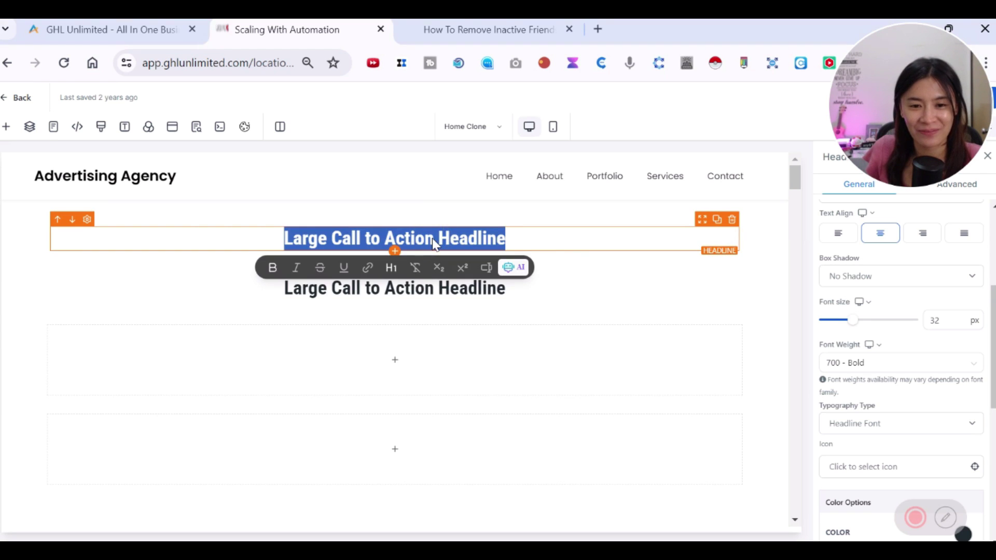
text(B;lo)
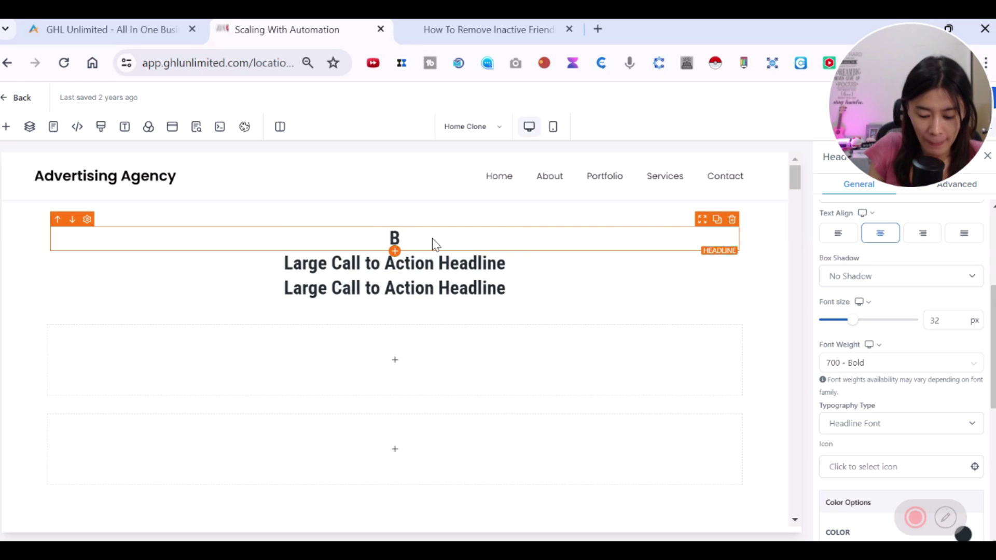
scroll(545, 372, down, 8)
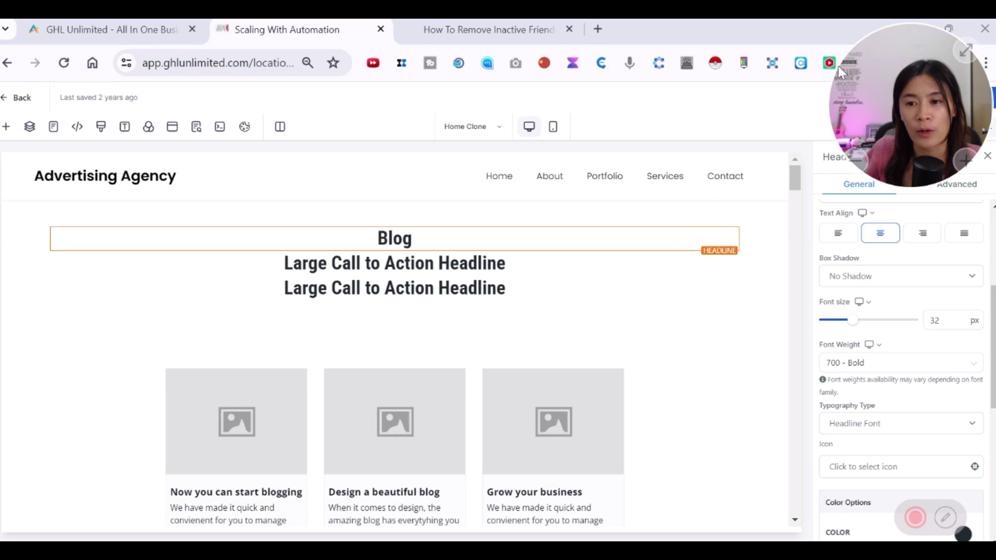
Step: Add a new item to the header navigation menu and title it "Blog"
click(516, 182)
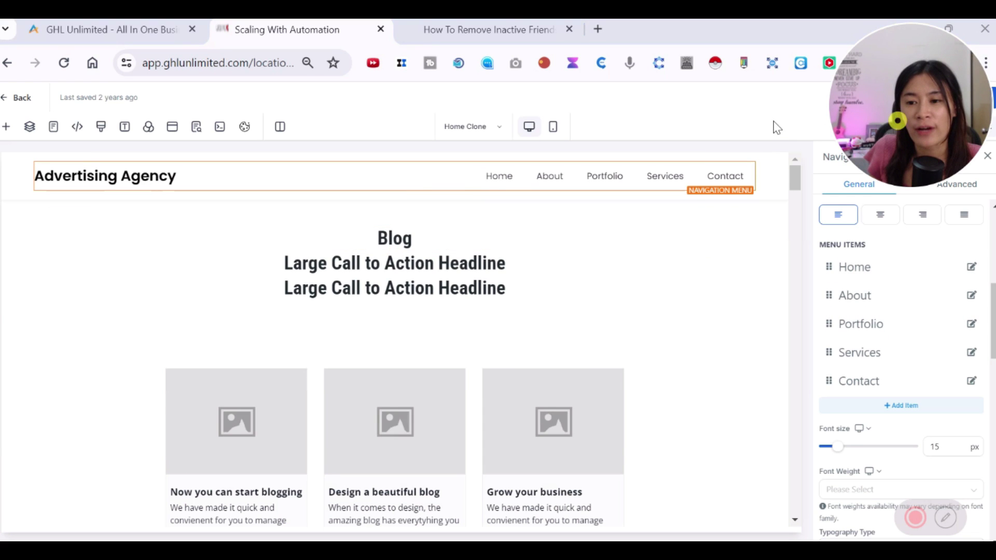
click(885, 410)
click(972, 411)
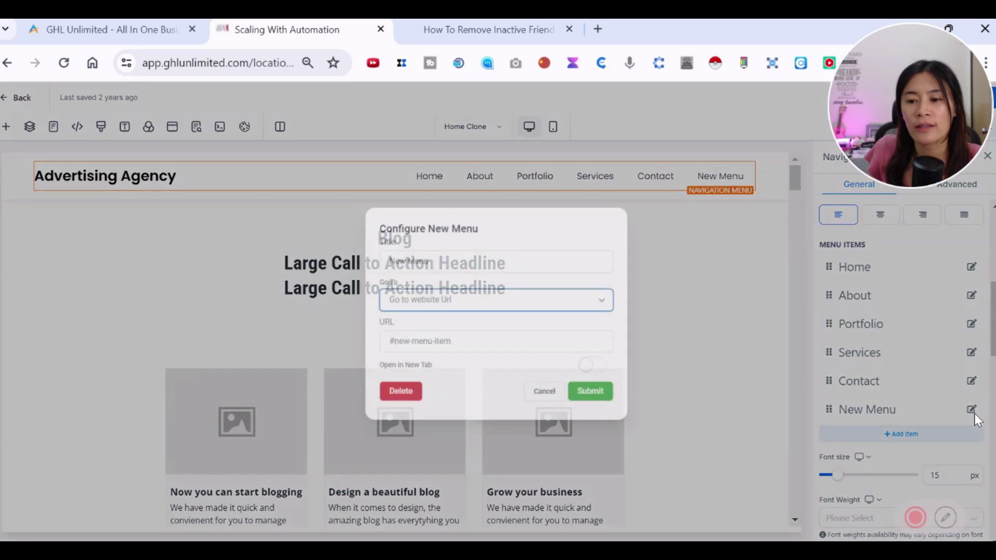
click(447, 258)
key(ctrl+a)
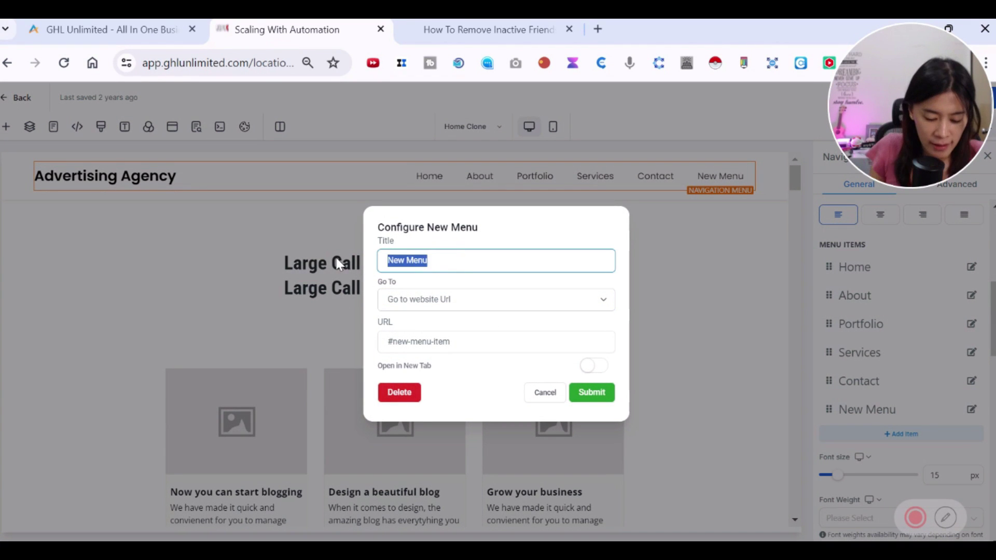
text(Blog)
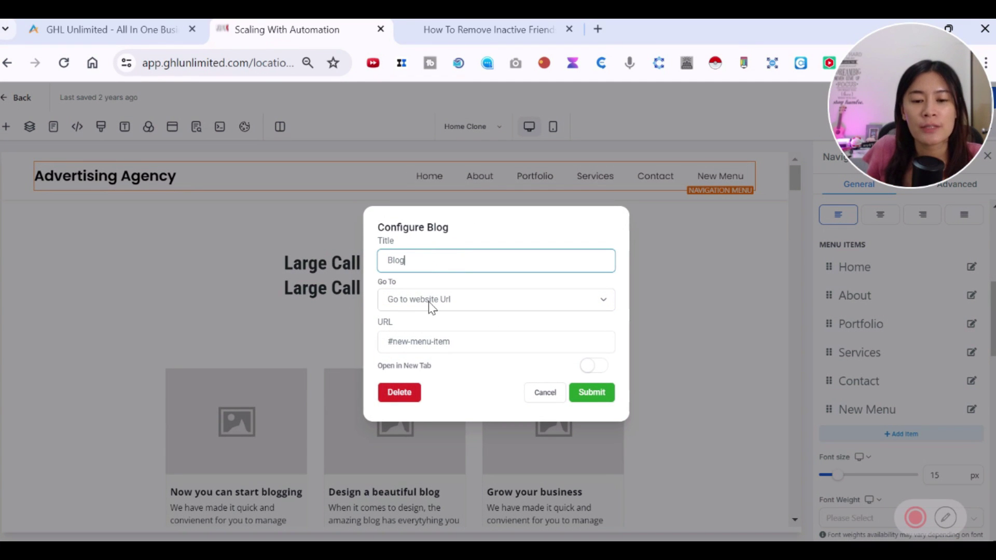
Step: Keep the Blog menu item's destination as "Go to website Url" with the default URL, and submit the item
click(429, 303)
click(430, 304)
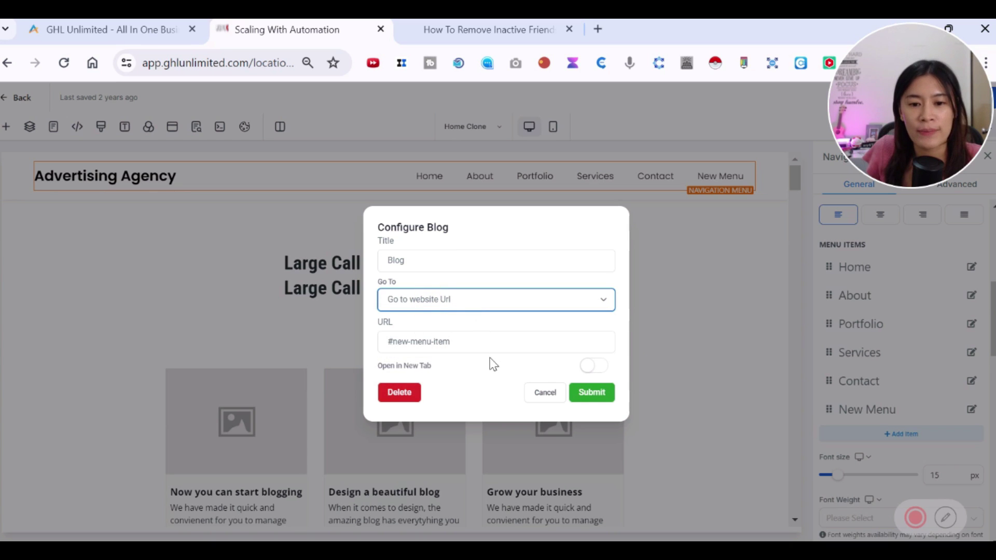
click(436, 341)
key(ctrl+a)
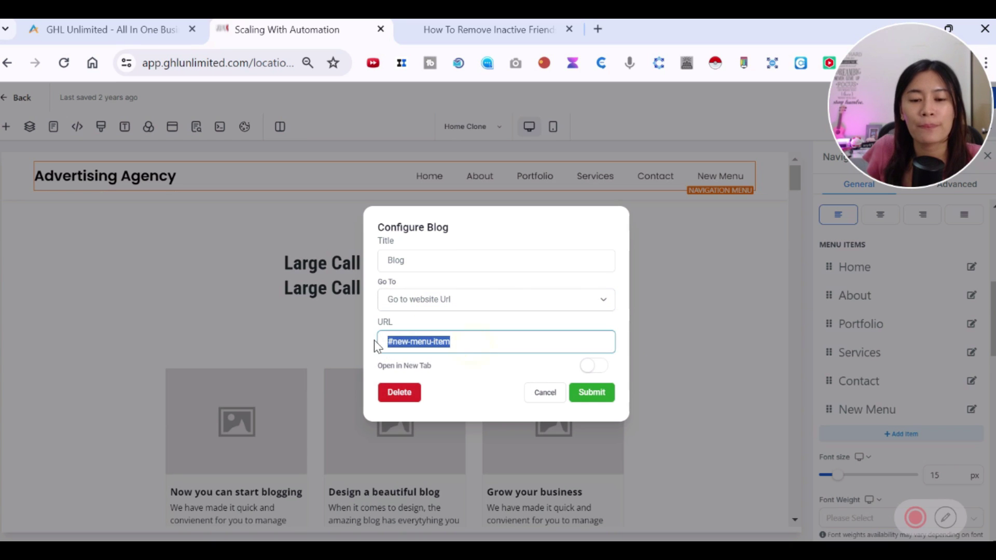
click(591, 400)
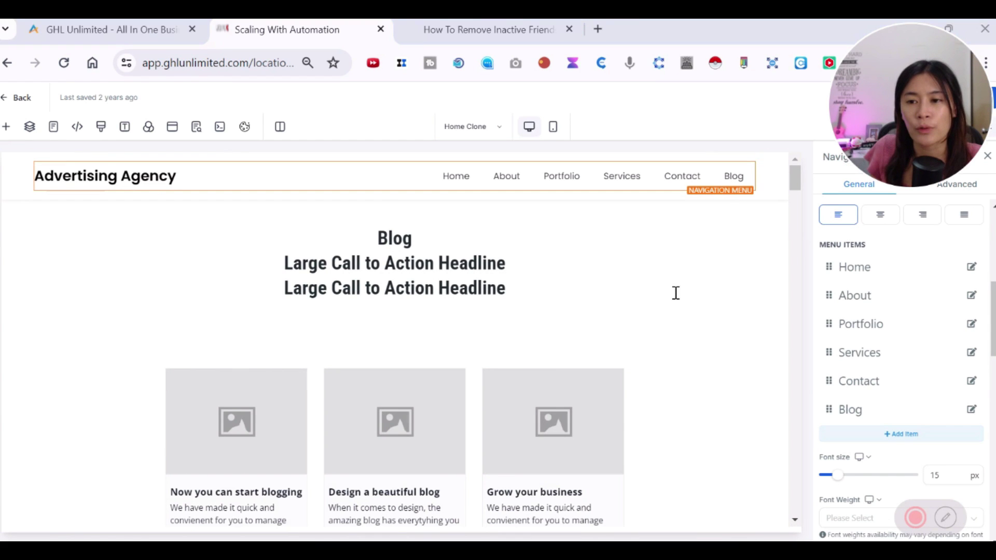
drag(897, 130, 905, 88)
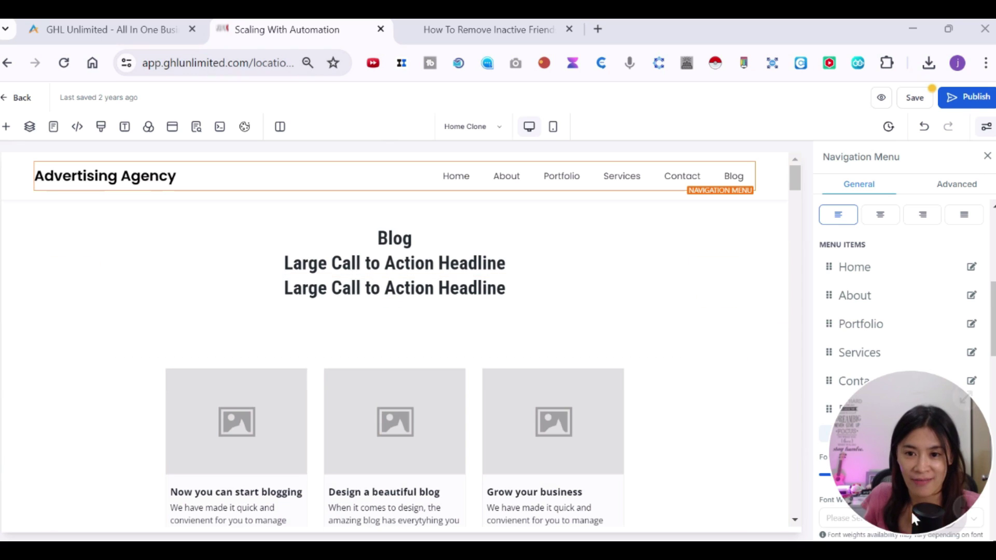
mouse_move(888, 424)
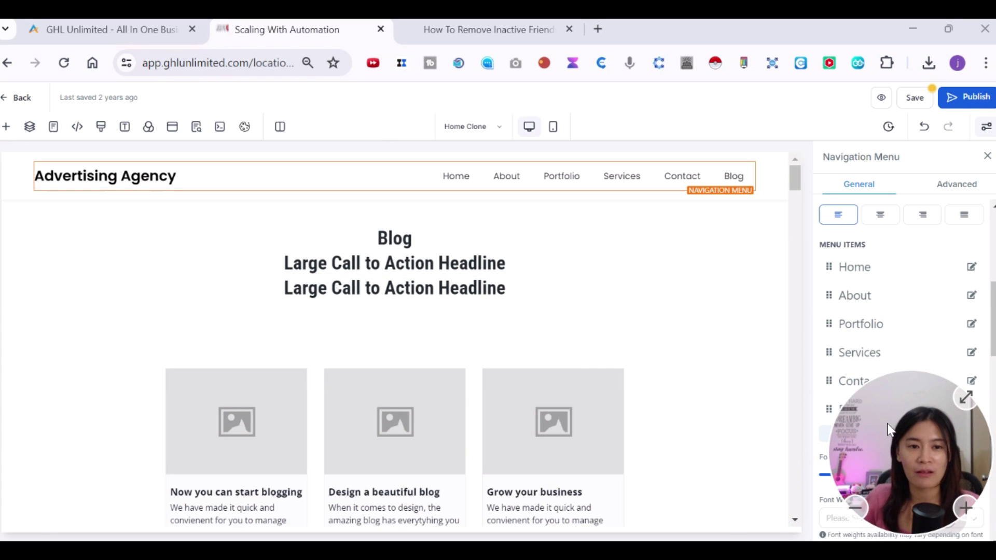